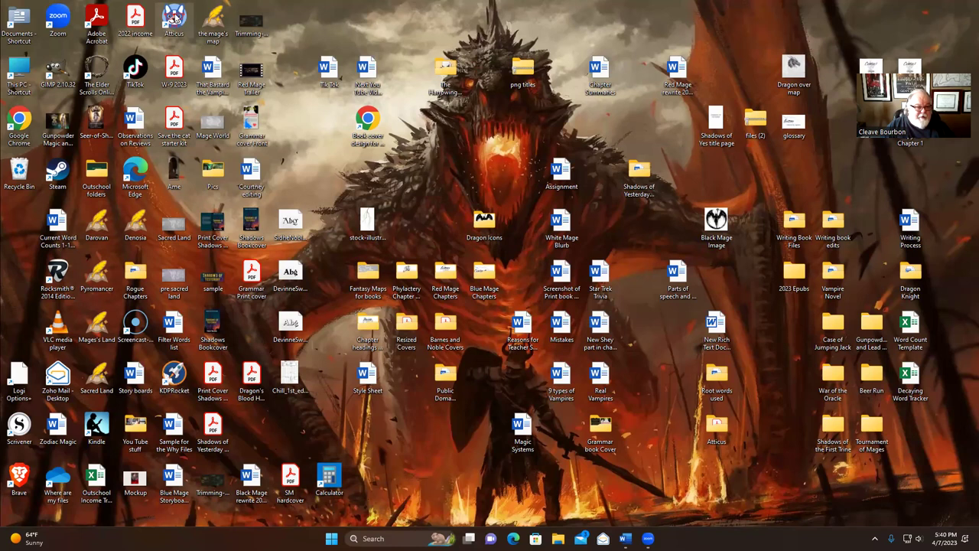
# - Move the Atticus shortcut to a free spot on the desktop, launch Atticus, and start a new book upload
pyautogui.moveTo(175, 19); pyautogui.dragTo(249, 327)
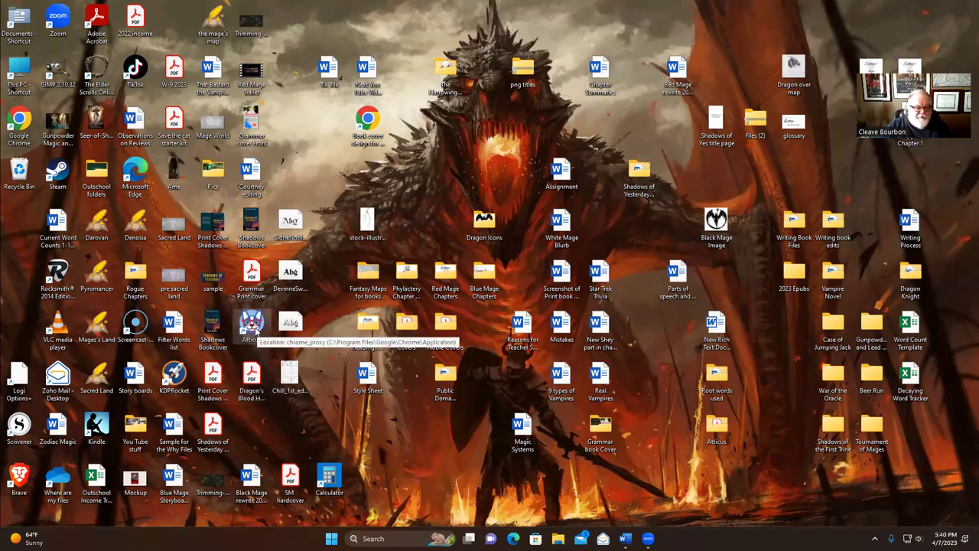
pyautogui.doubleClick(253, 325)
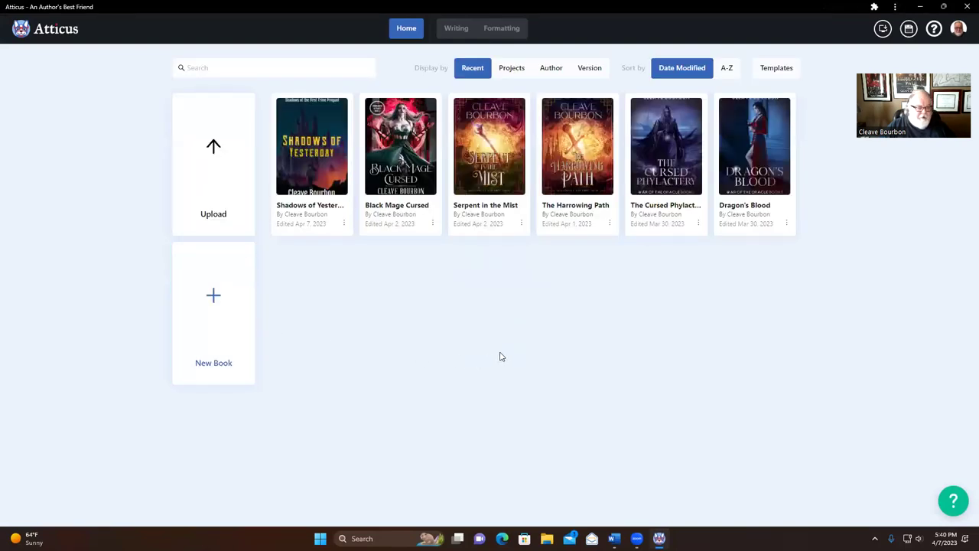
pyautogui.click(215, 175)
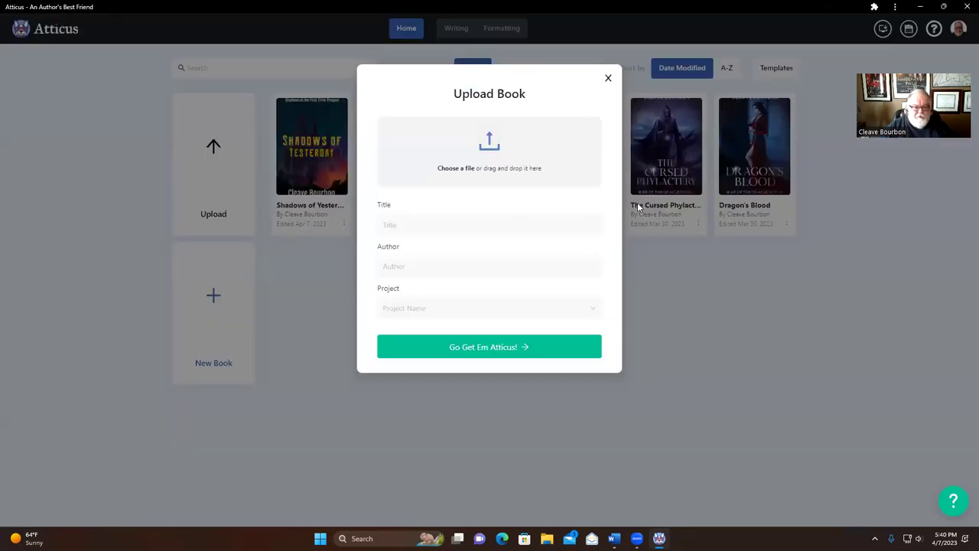
pyautogui.click(493, 149)
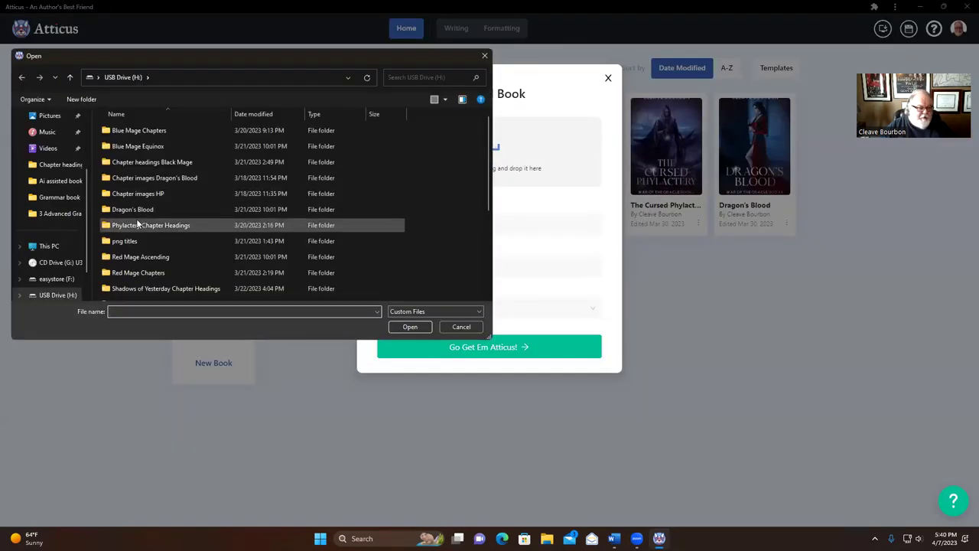
pyautogui.scroll(-3, 144, 247)
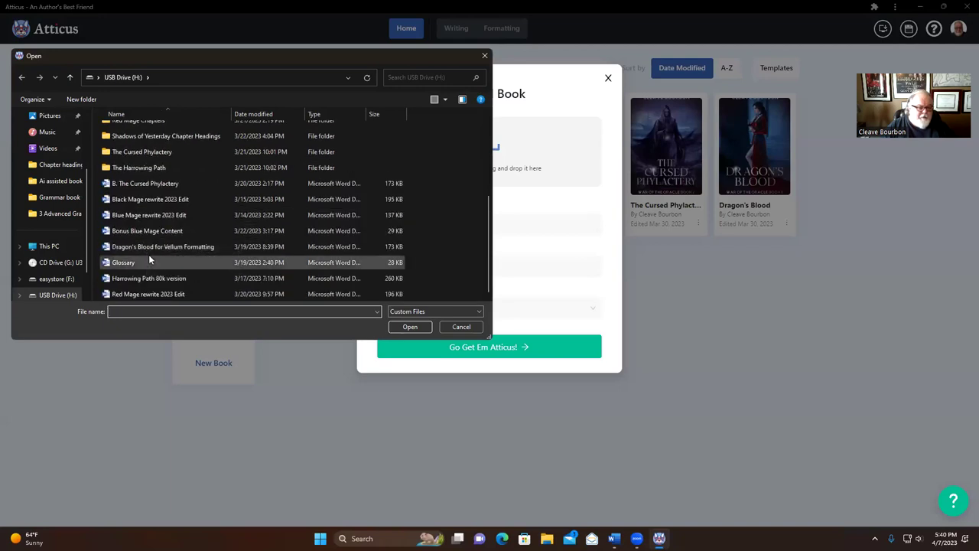
pyautogui.scroll(3, 77, 185)
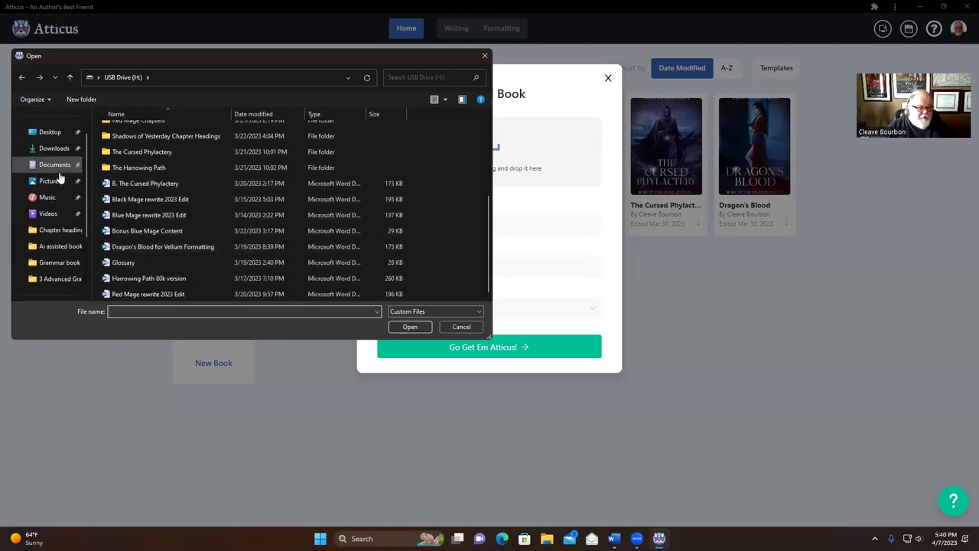
pyautogui.click(50, 132)
pyautogui.scroll(-10, 183, 184)
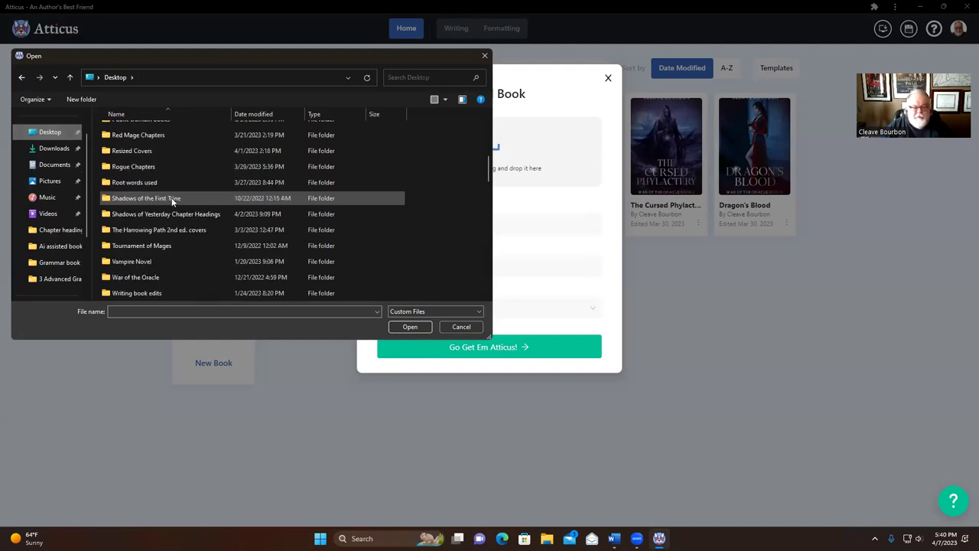
pyautogui.scroll(-1, 171, 229)
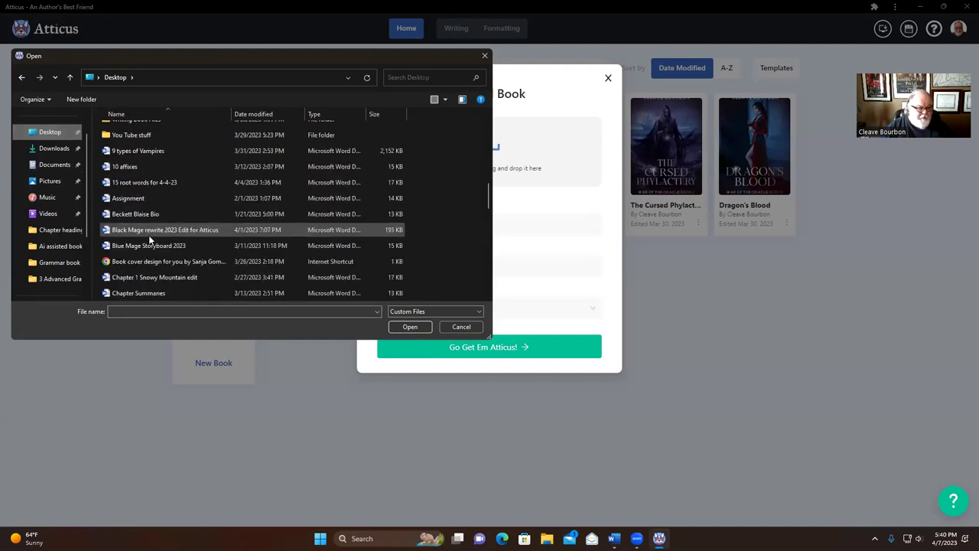
pyautogui.scroll(-2, 158, 263)
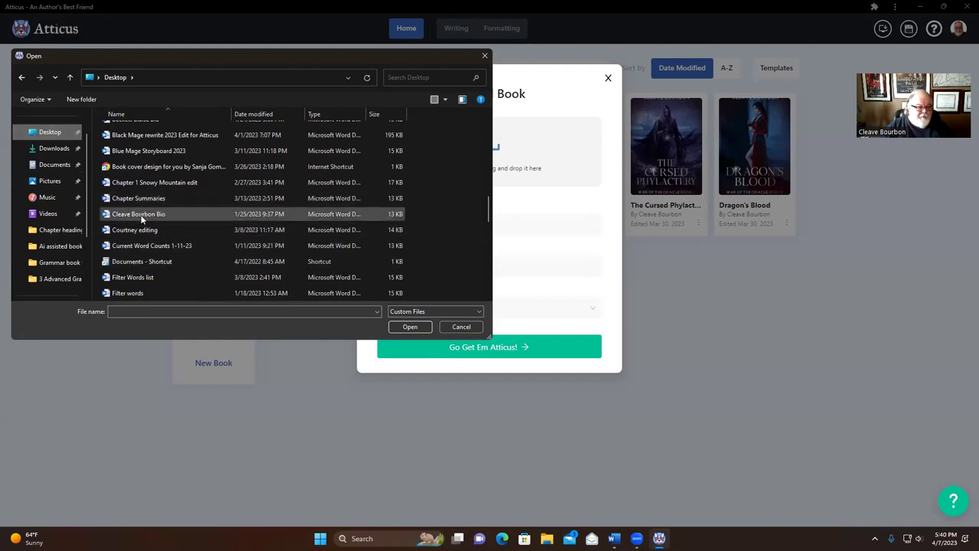
pyautogui.scroll(-1, 153, 237)
pyautogui.scroll(-2, 145, 259)
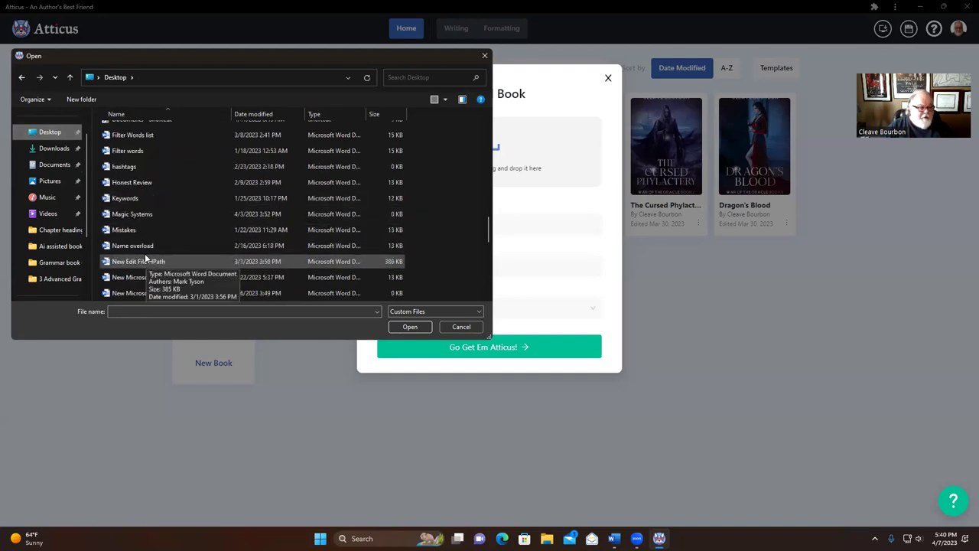
pyautogui.scroll(2, 146, 254)
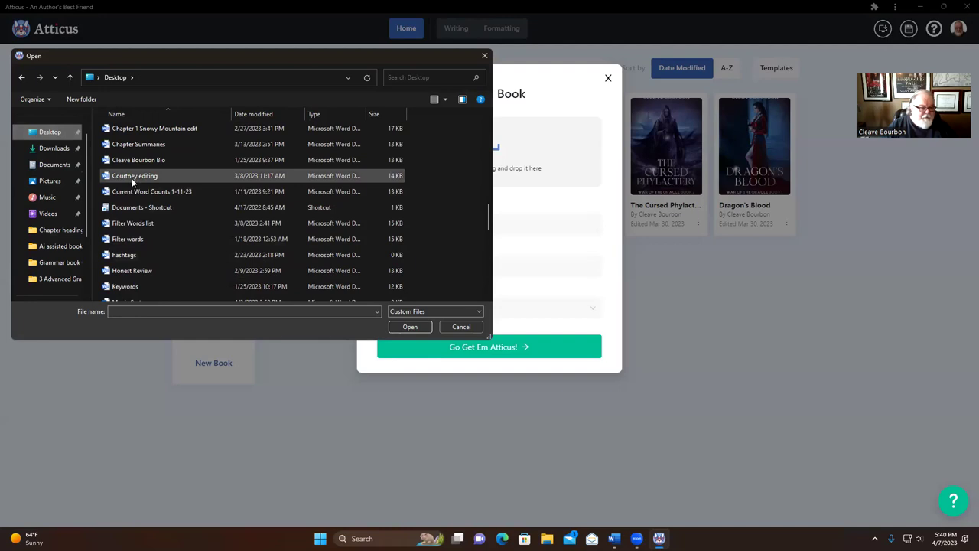
pyautogui.scroll(1, 130, 191)
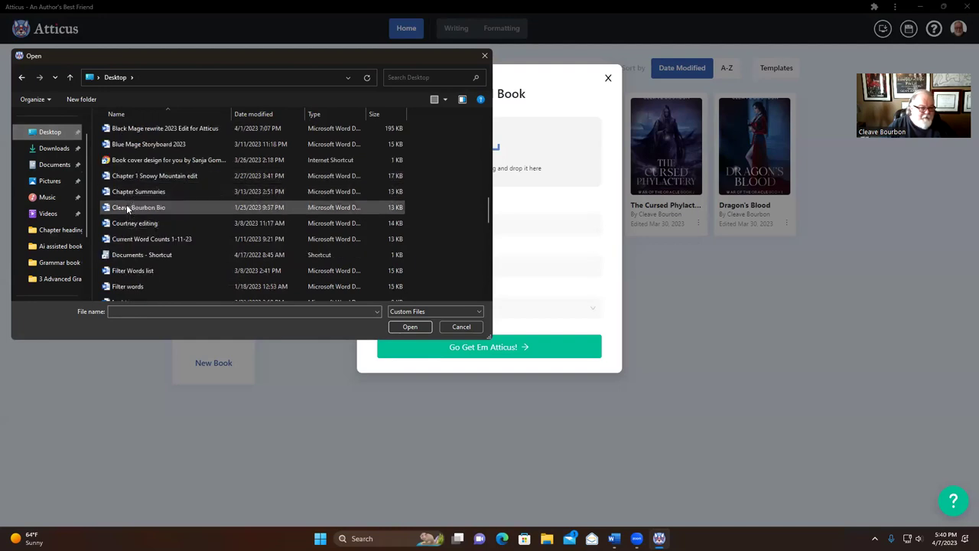
pyautogui.scroll(-2, 130, 210)
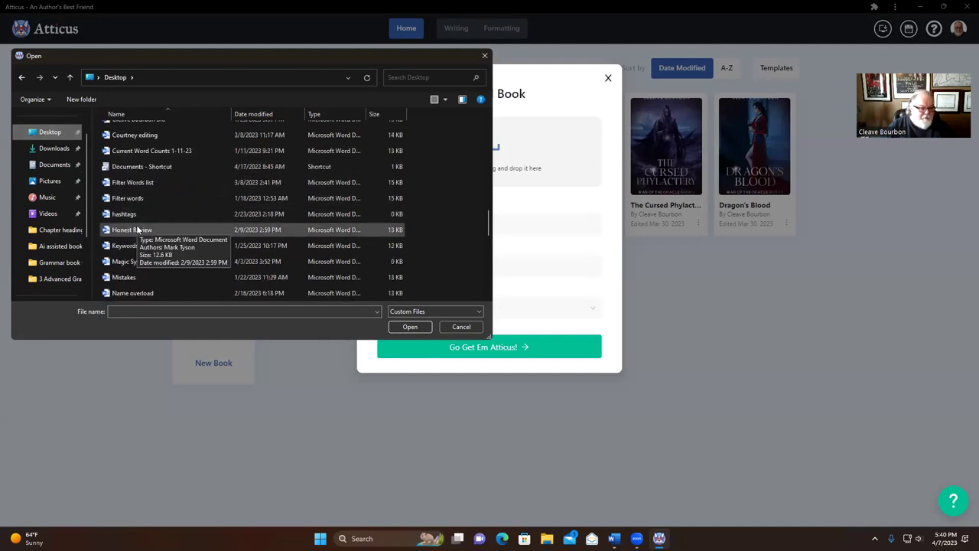
pyautogui.scroll(-4, 138, 230)
pyautogui.scroll(-5, 143, 237)
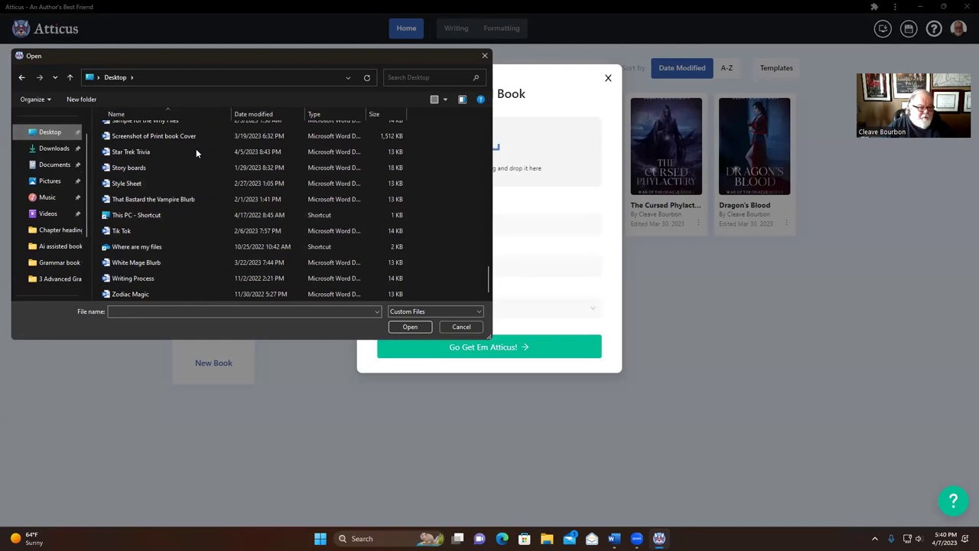
pyautogui.click(484, 58)
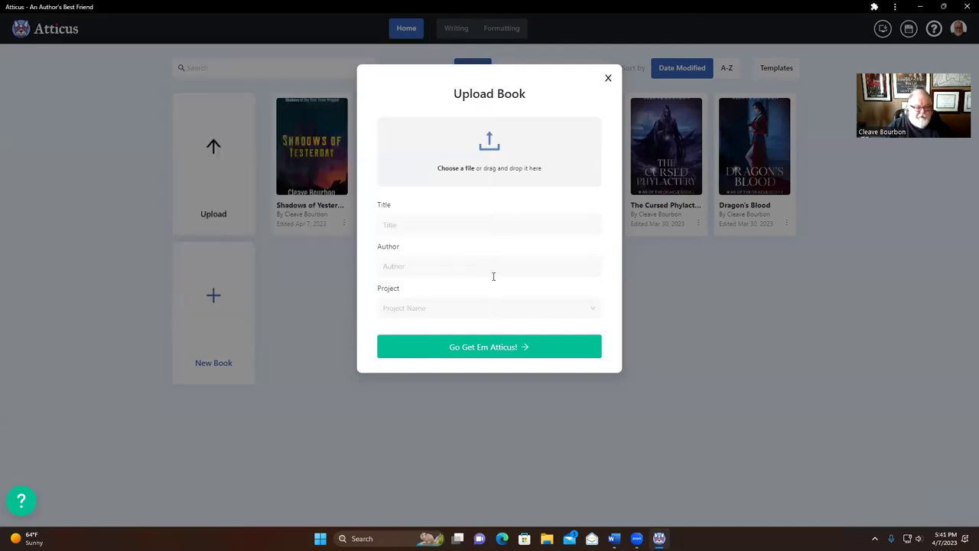
# - Choose the Word document "Parts of speech and grammar edit file" from the Desktop as the book file to upload
pyautogui.click(487, 179)
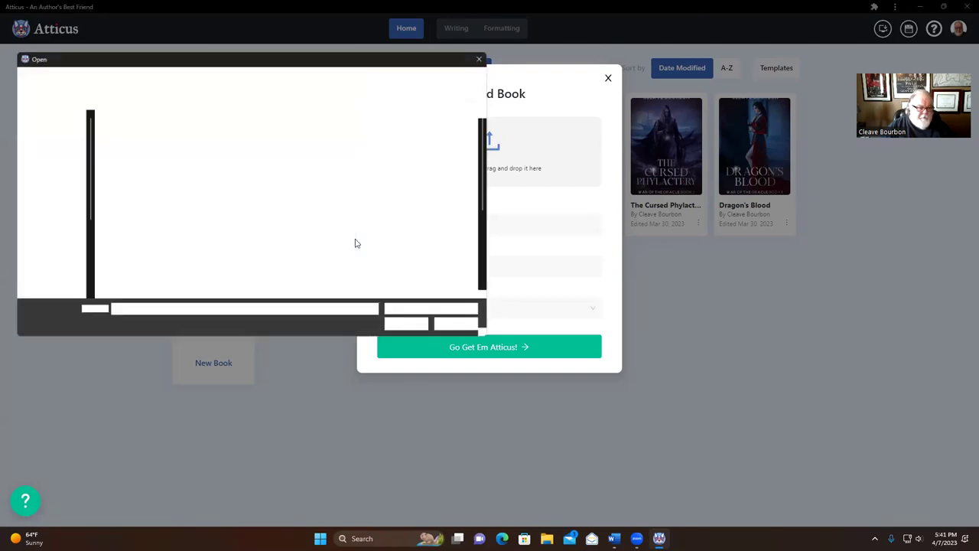
pyautogui.scroll(-5, 178, 275)
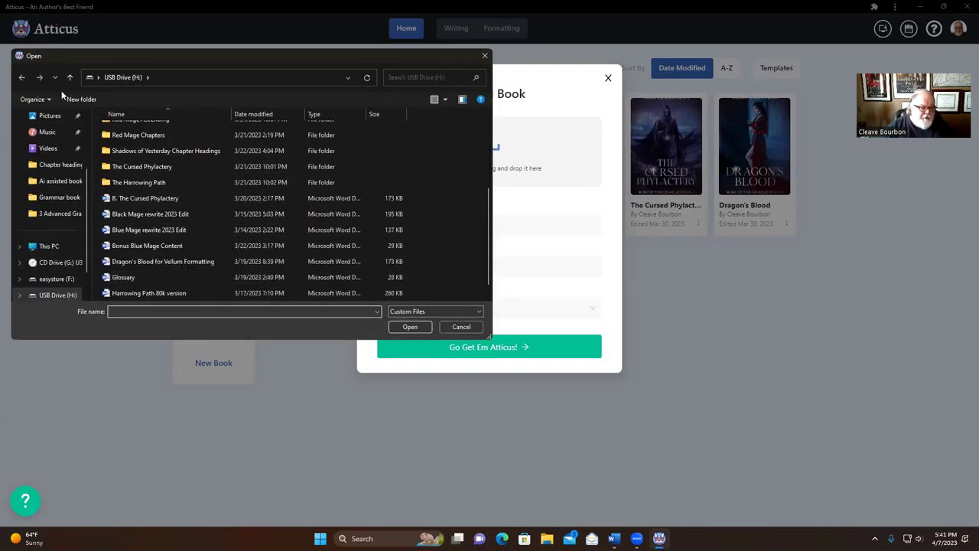
pyautogui.scroll(2, 46, 191)
pyautogui.click(47, 132)
pyautogui.scroll(-10, 144, 230)
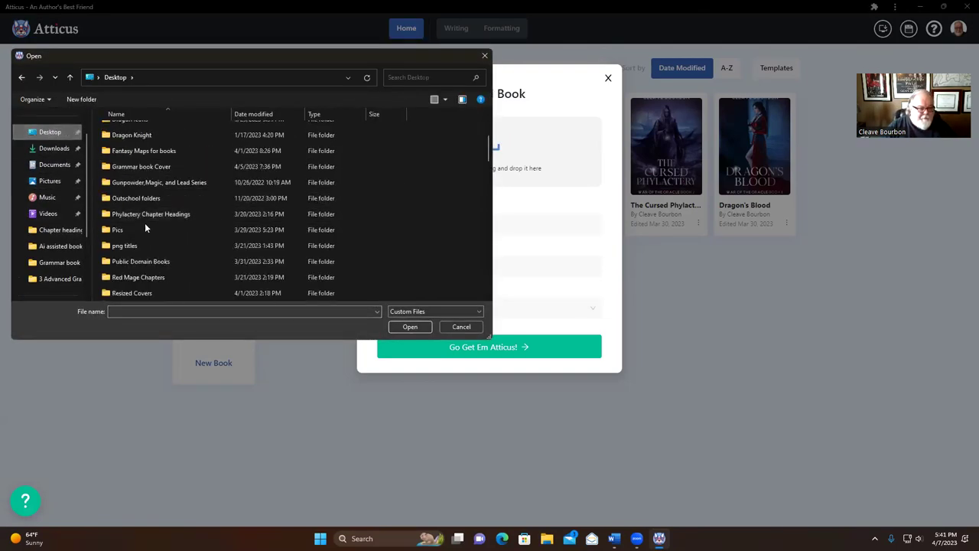
pyautogui.scroll(-1, 141, 241)
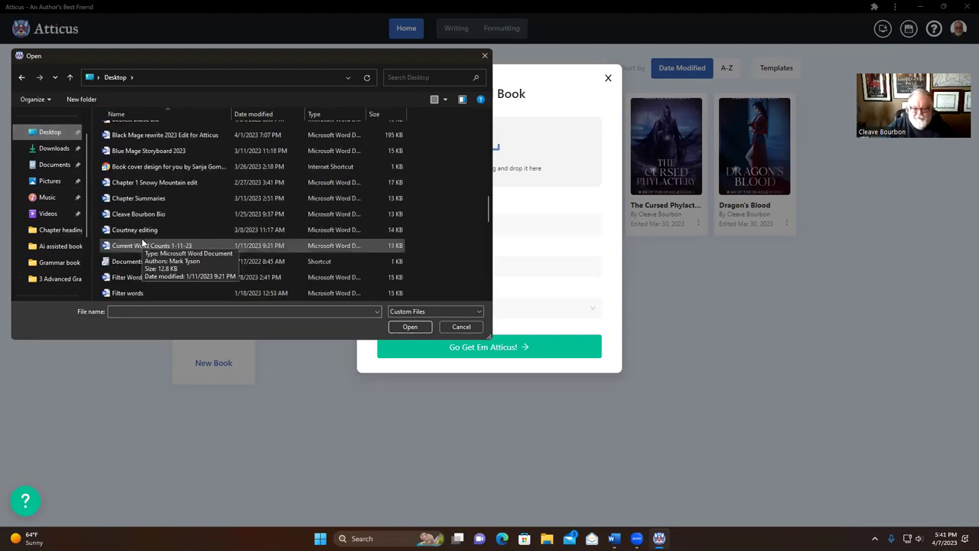
pyautogui.scroll(-8, 160, 236)
pyautogui.scroll(-1, 162, 242)
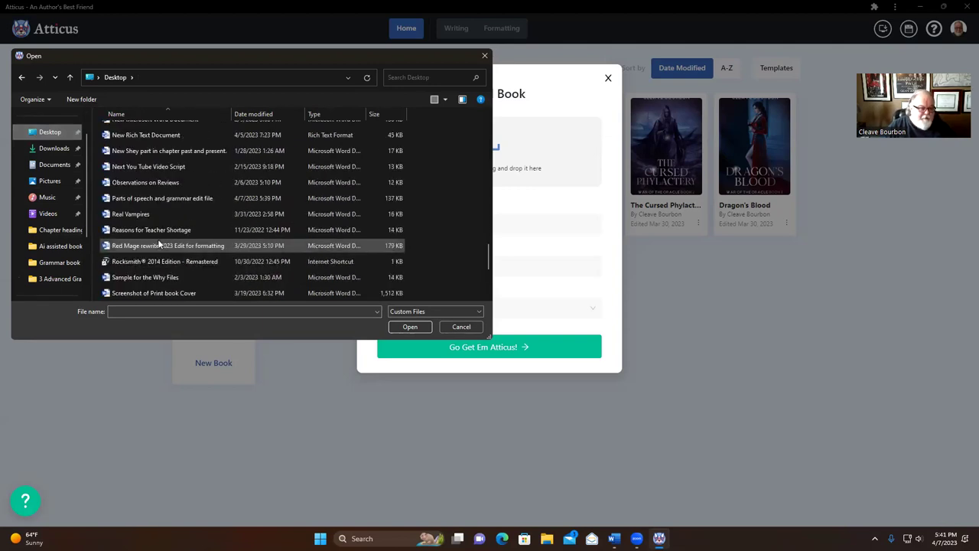
pyautogui.doubleClick(138, 198)
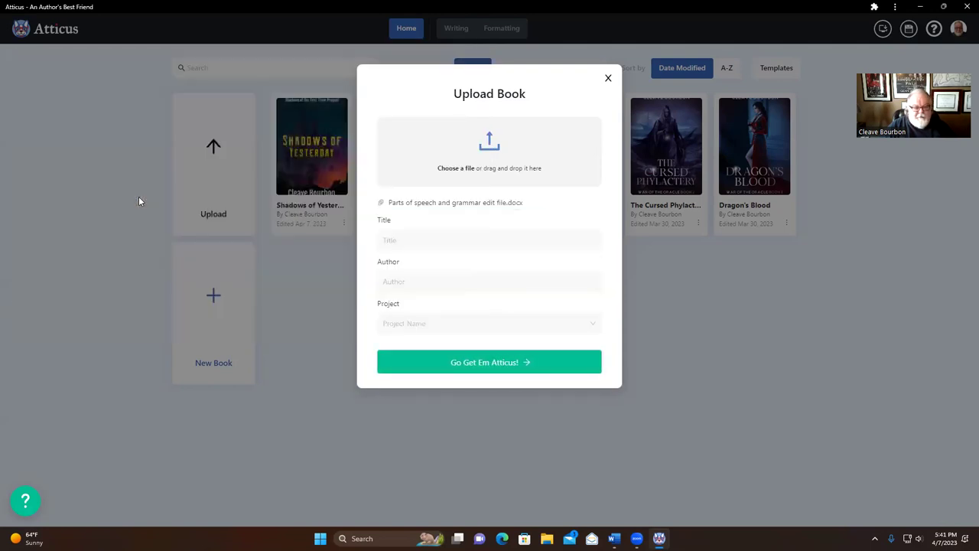
# - Title the book "Grammar: It's More Fun Than Watching Paint Dry" and choose the suggested author name
pyautogui.click(418, 240)
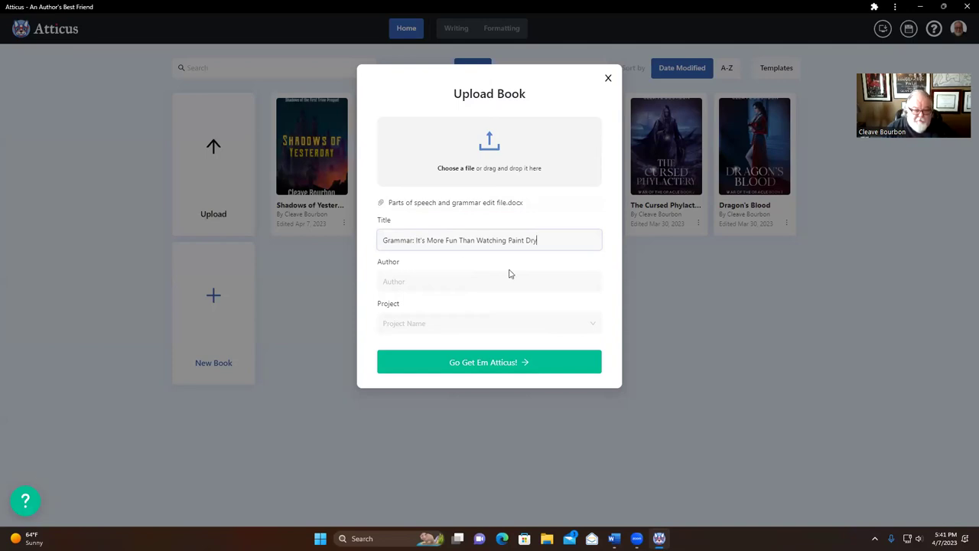
pyautogui.click(405, 284)
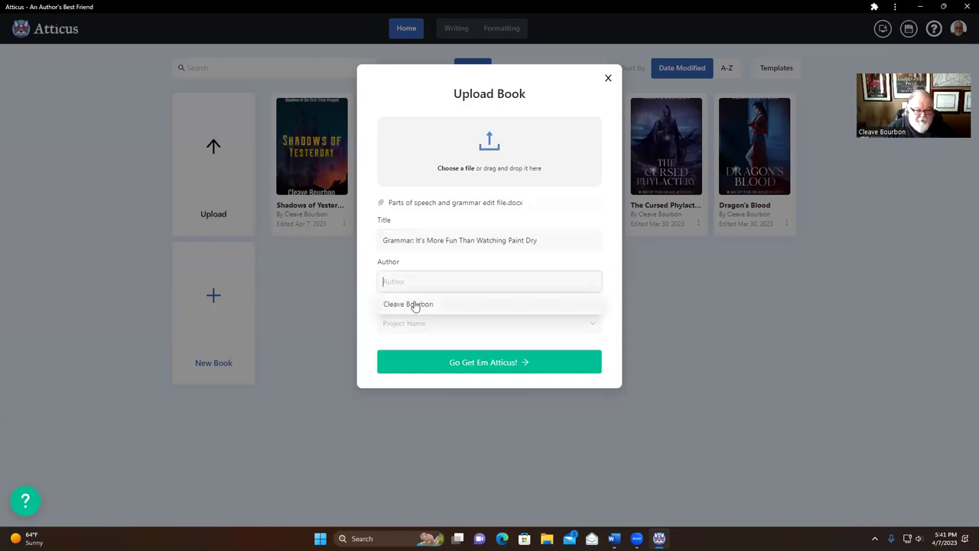
pyautogui.click(414, 304)
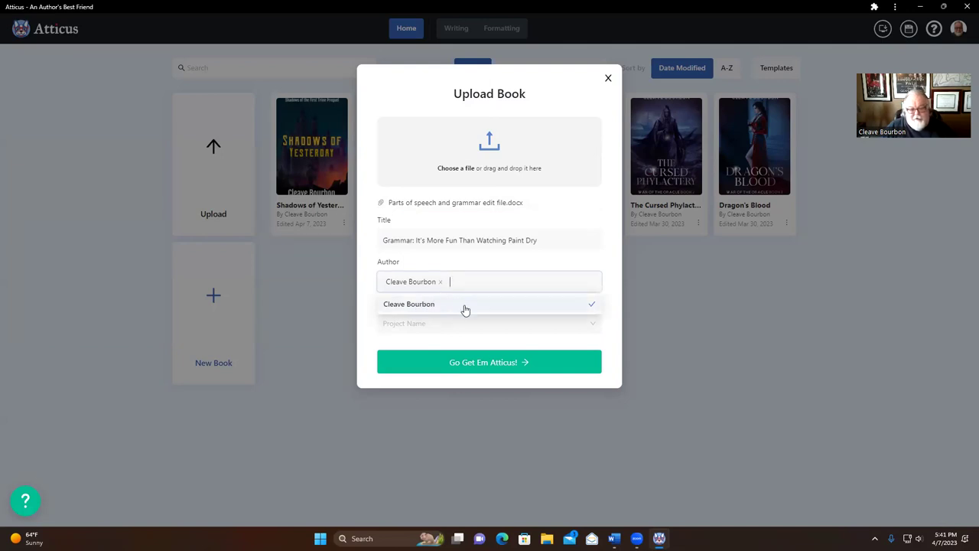
pyautogui.click(449, 306)
pyautogui.click(437, 307)
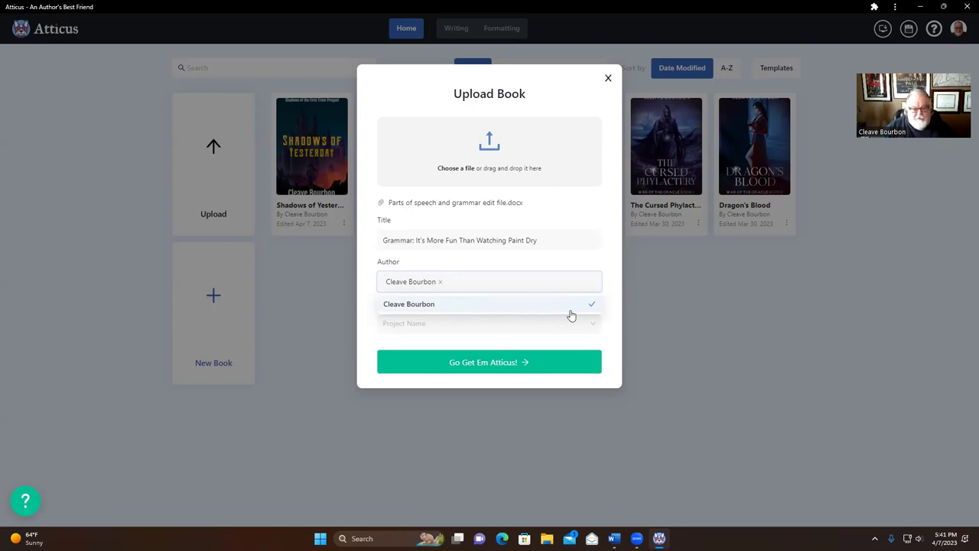
pyautogui.click(368, 318)
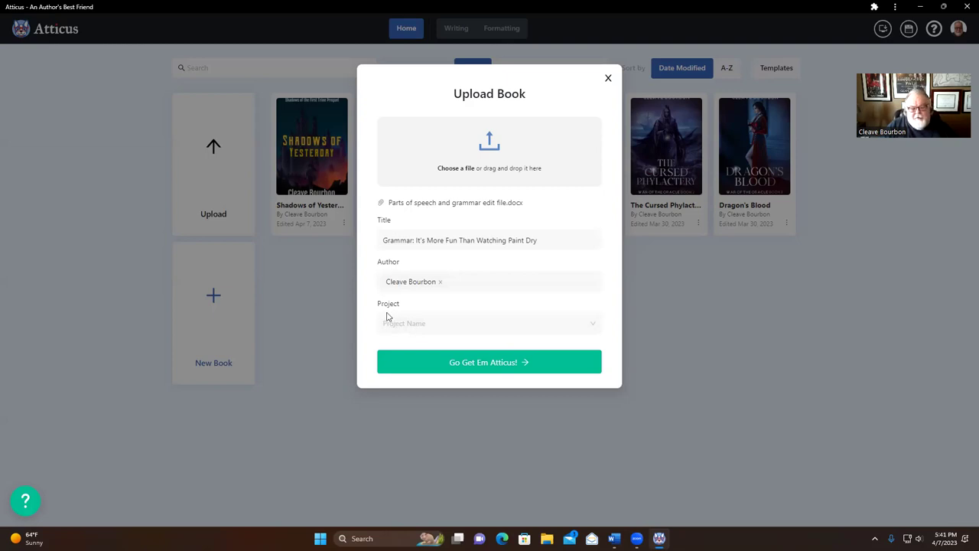
# - Check the available projects, leave the project unassigned, and submit the book upload
pyautogui.click(394, 323)
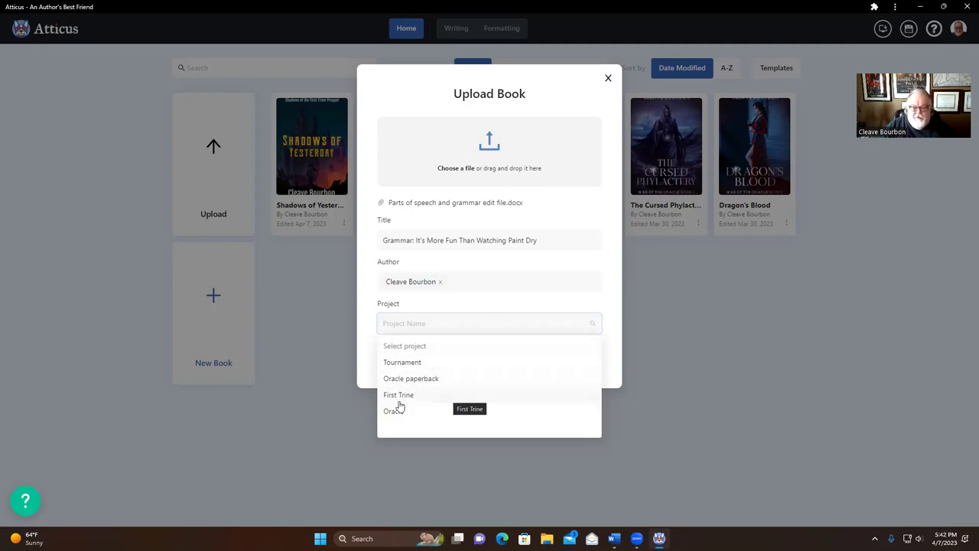
pyautogui.click(364, 345)
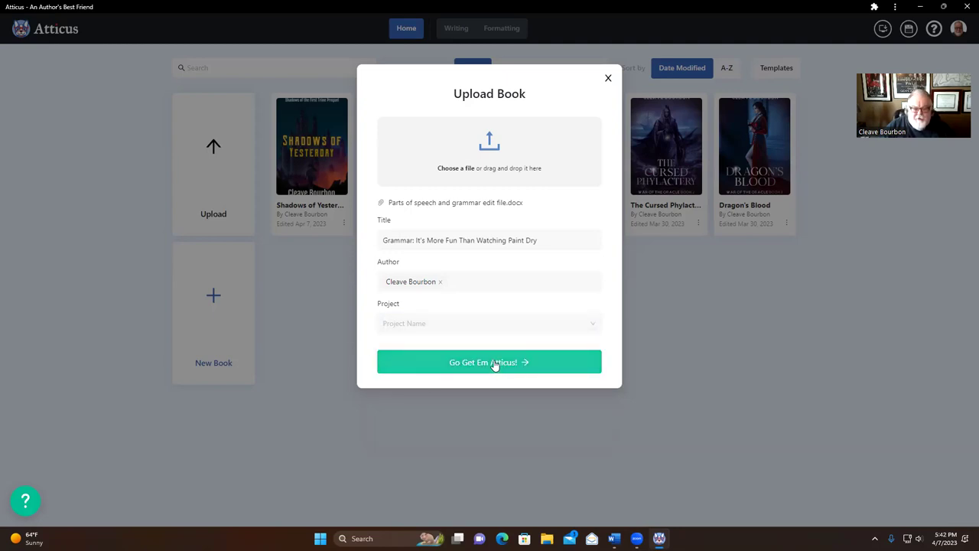
pyautogui.click(492, 363)
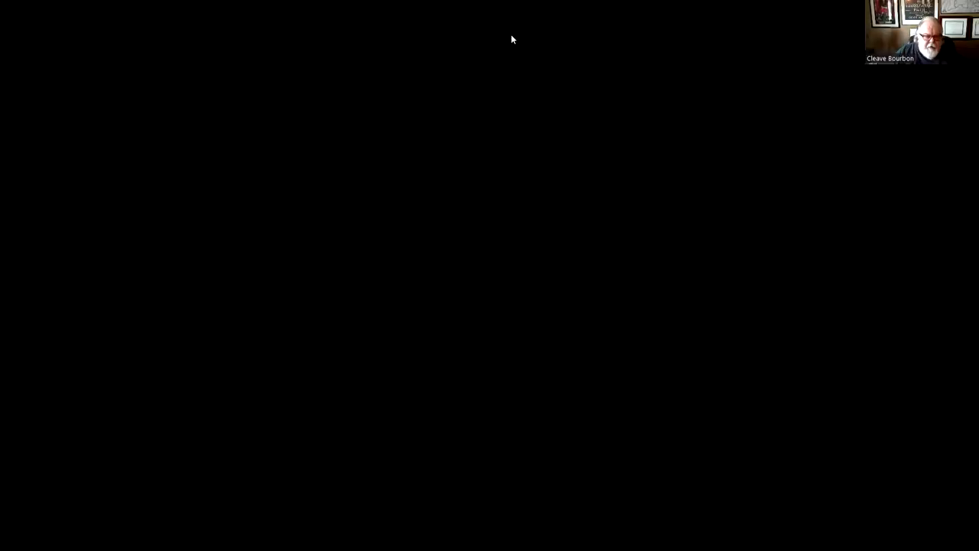
# - In Word, show the Navigation pane with the headings of the grammar manuscript
pyautogui.hotkey('alt', 'w')
pyautogui.press('k')
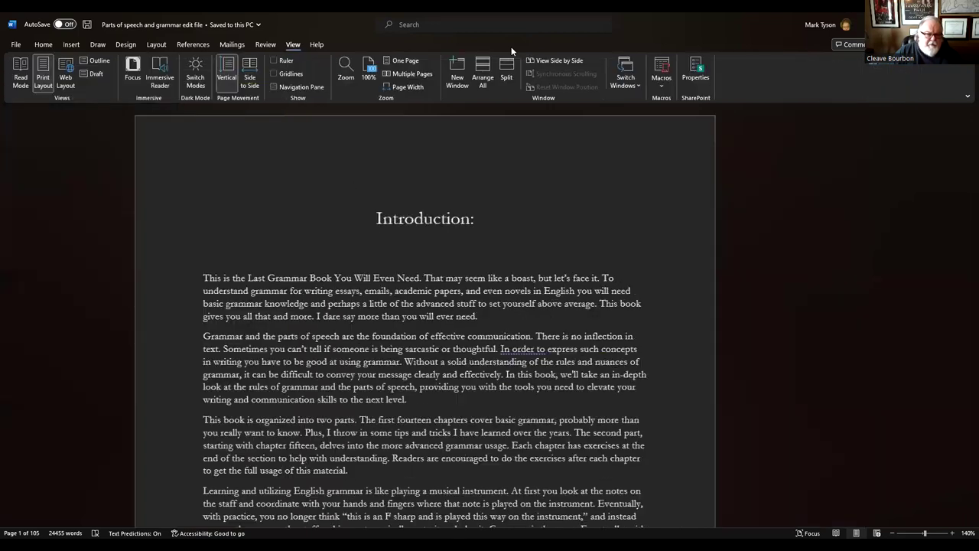
pyautogui.hotkey('alt', 'w')
pyautogui.press('k')
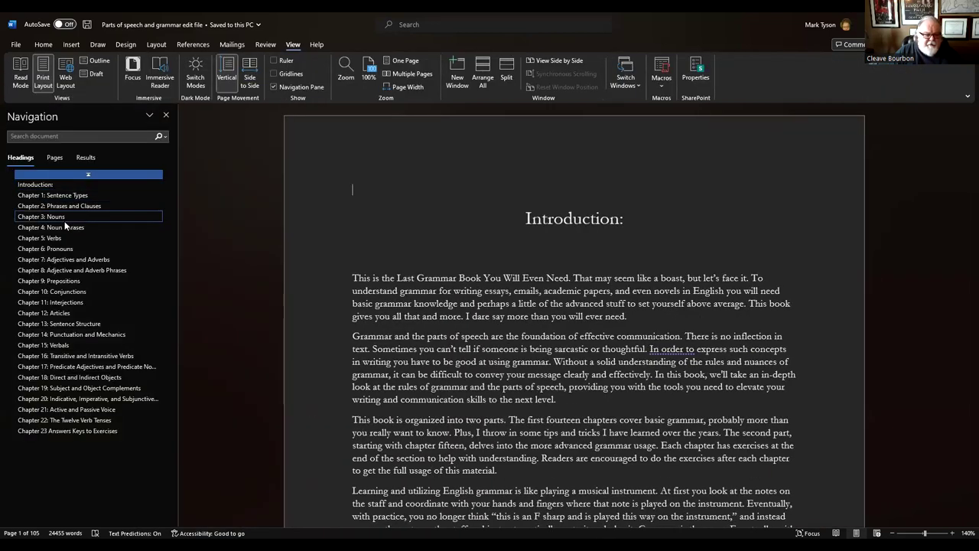
# - Examine the Heading 1 style settings applied to the Introduction heading and accept them as they are
pyautogui.click(525, 214)
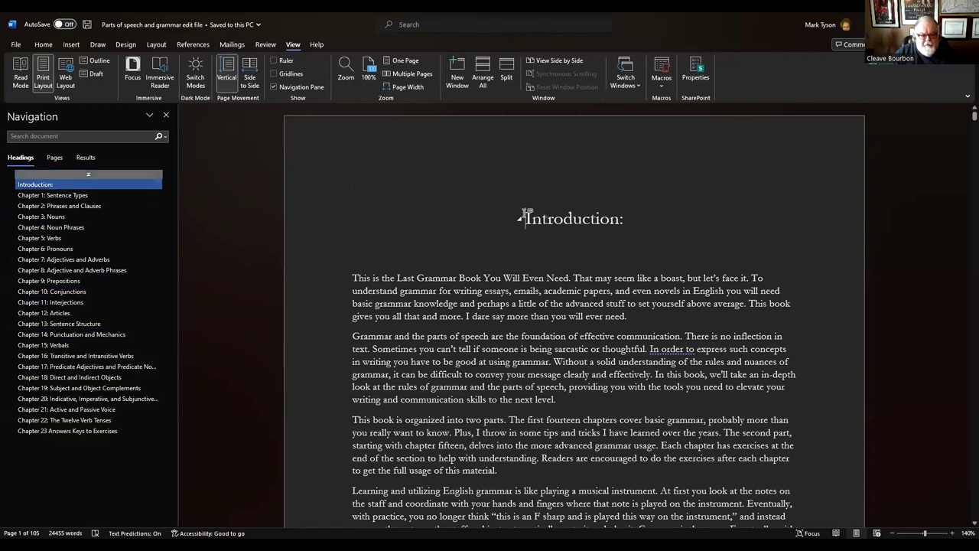
pyautogui.click(43, 44)
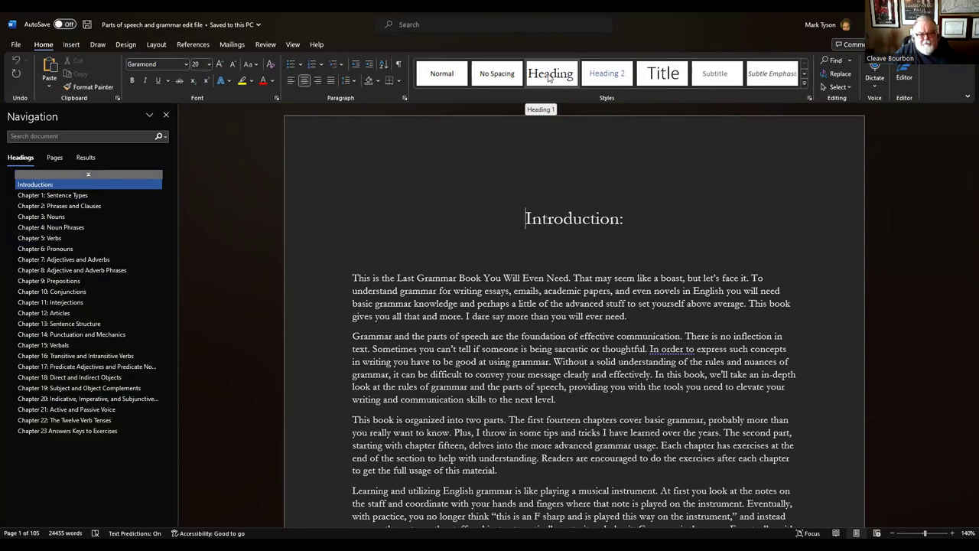
pyautogui.rightClick(549, 77)
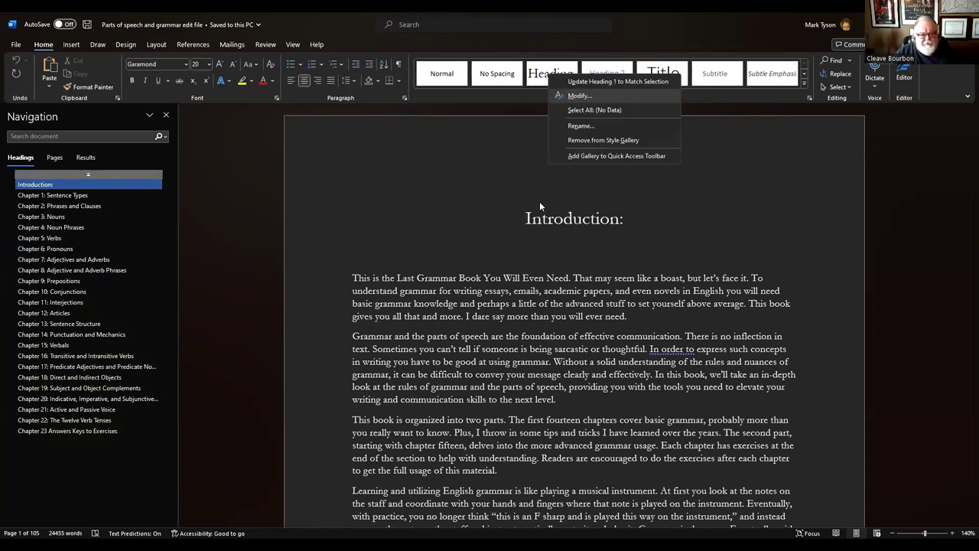
pyautogui.click(579, 96)
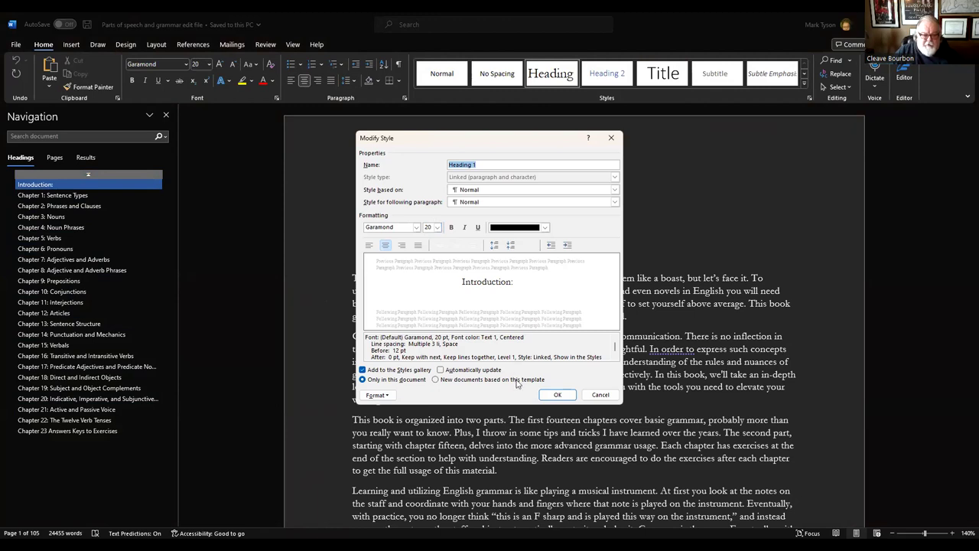
pyautogui.click(563, 396)
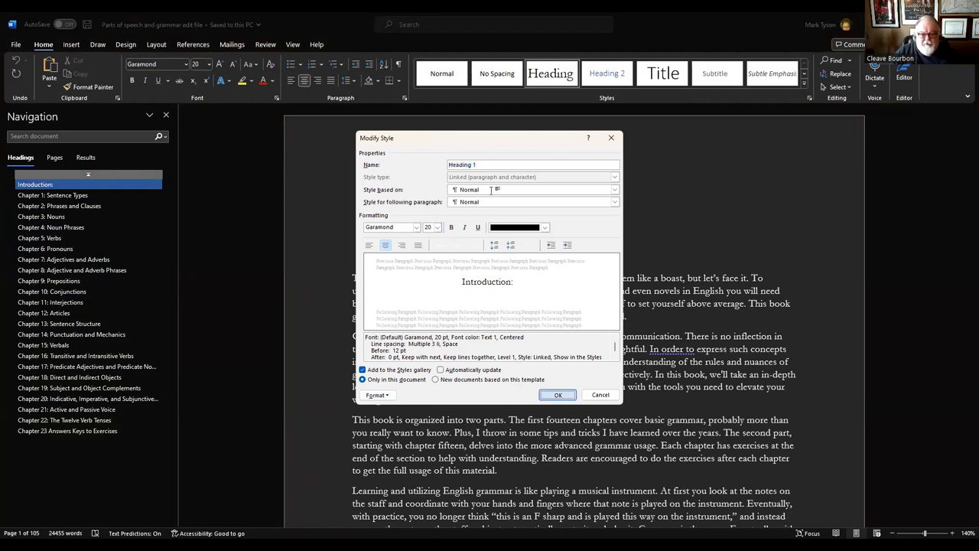
# - Go through the Chapter 2, Chapter 23 and Chapter 1 headings in the manuscript, and close Word to return to Atticus
pyautogui.click(80, 207)
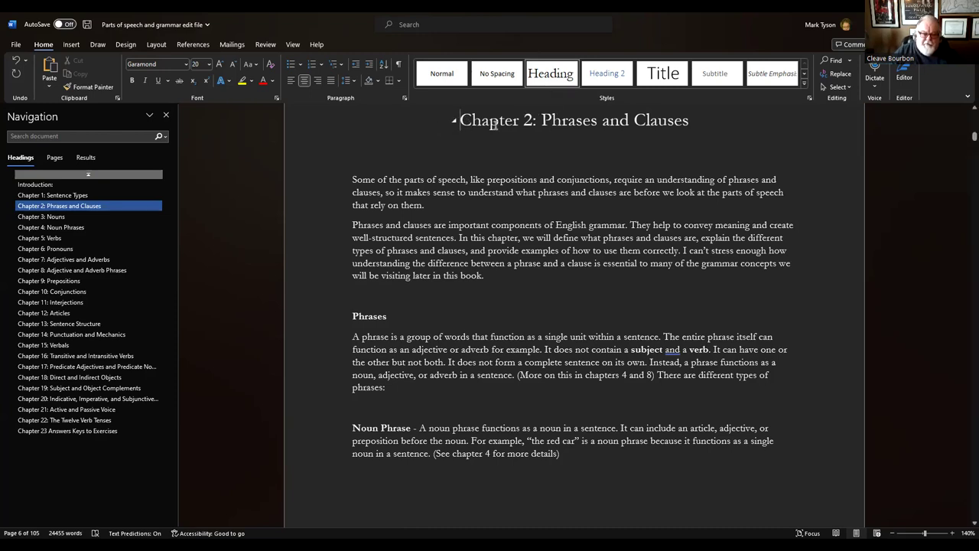
pyautogui.click(64, 430)
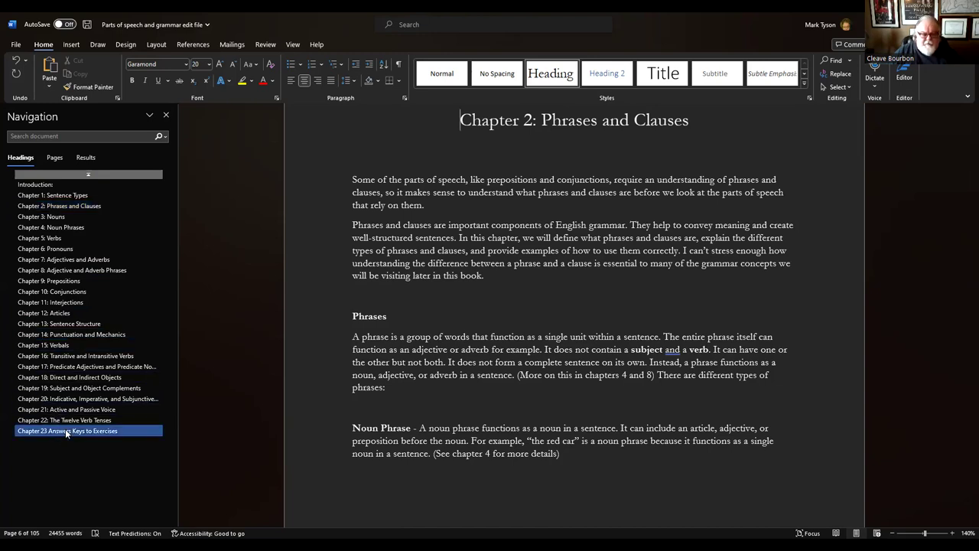
pyautogui.click(52, 194)
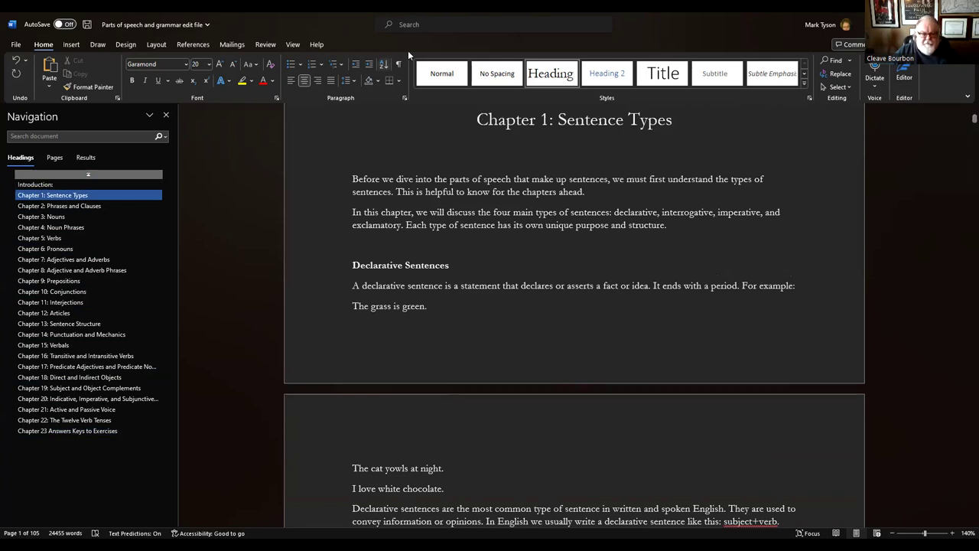
pyautogui.hotkey('alt', 'F4')
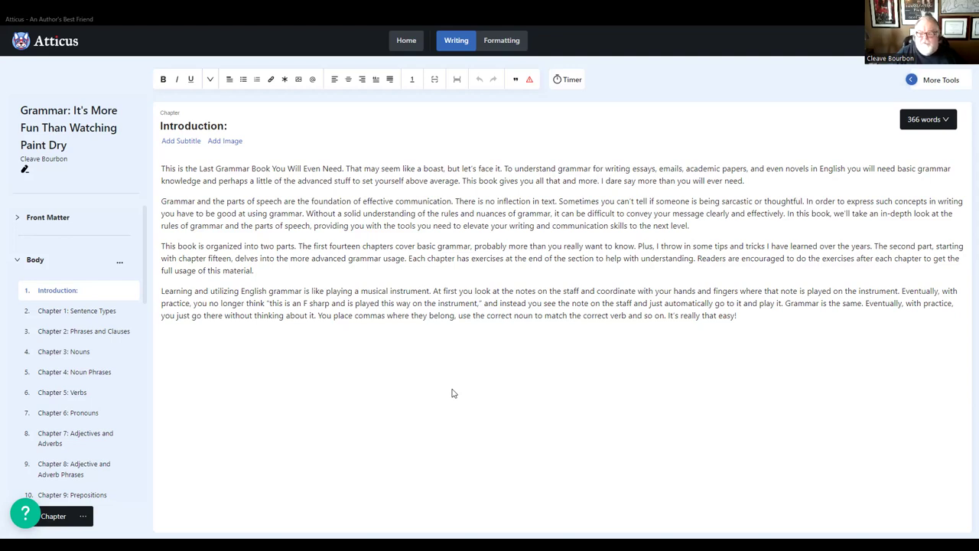
# - Go back to the Atticus book library and reopen the grammar book for writing
pyautogui.moveTo(128, 322)
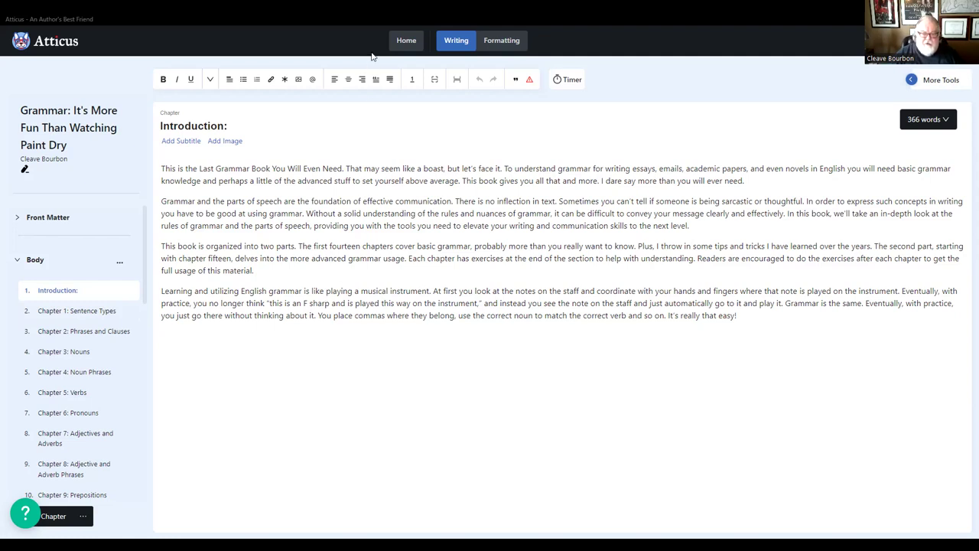
pyautogui.click(501, 42)
pyautogui.click(453, 38)
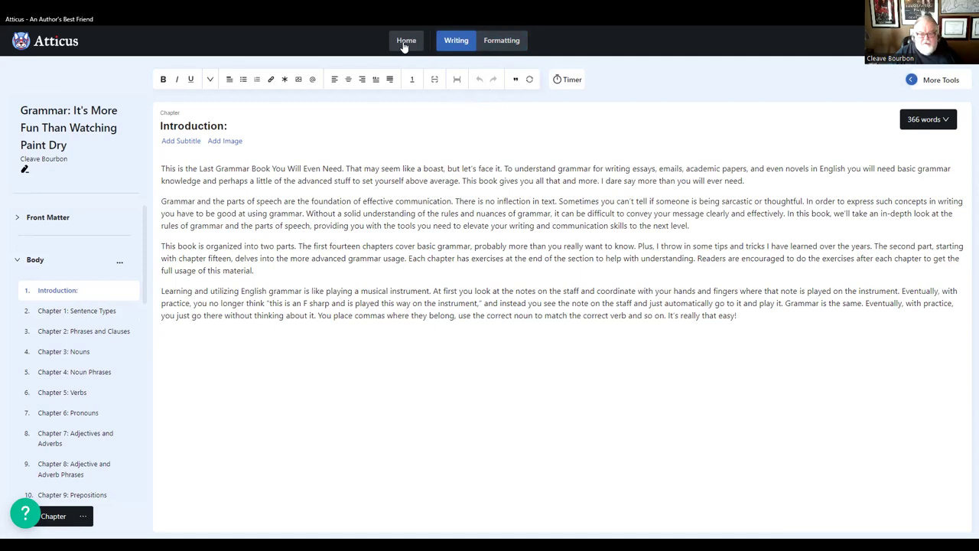
pyautogui.click(406, 43)
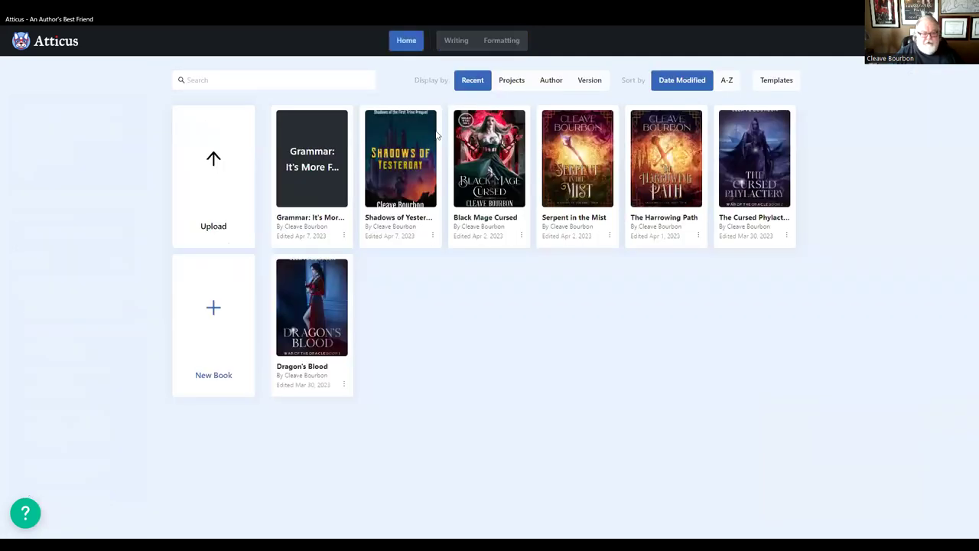
pyautogui.click(324, 158)
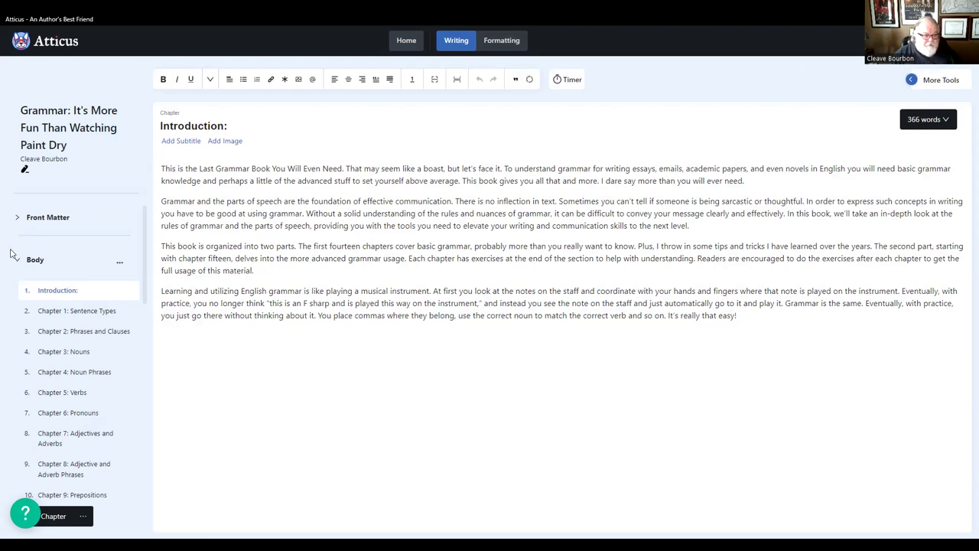
# - Open the Title Page in the book's front matter and bring up the book details for editing
pyautogui.click(28, 218)
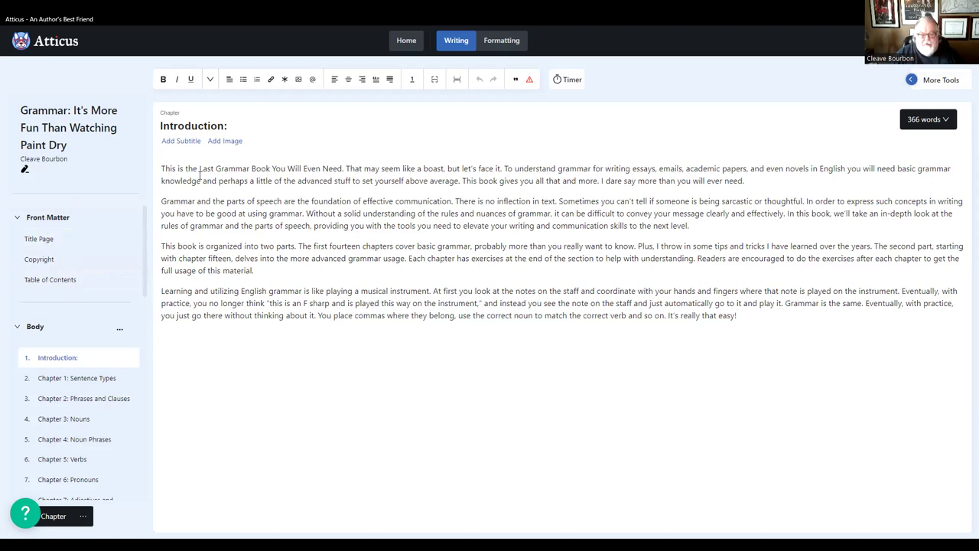
pyautogui.click(43, 240)
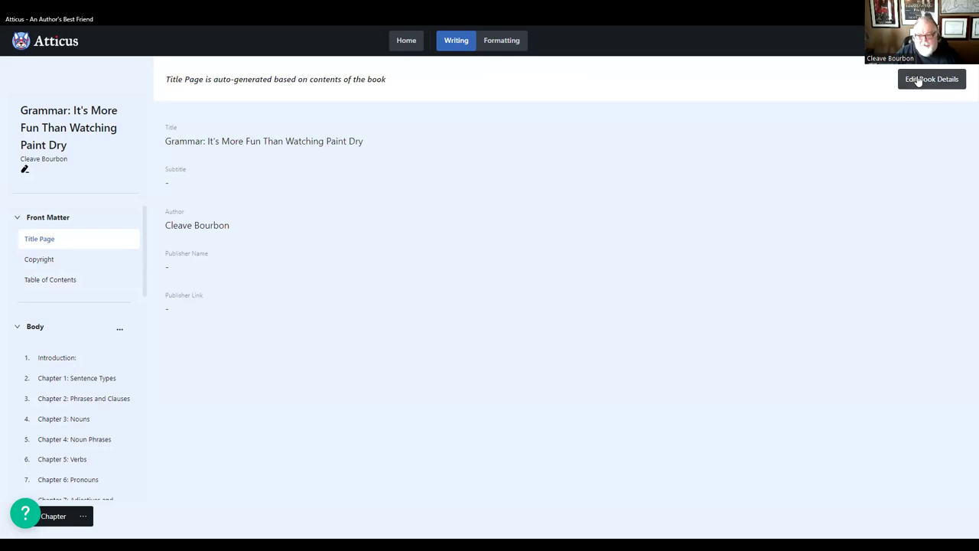
pyautogui.click(947, 82)
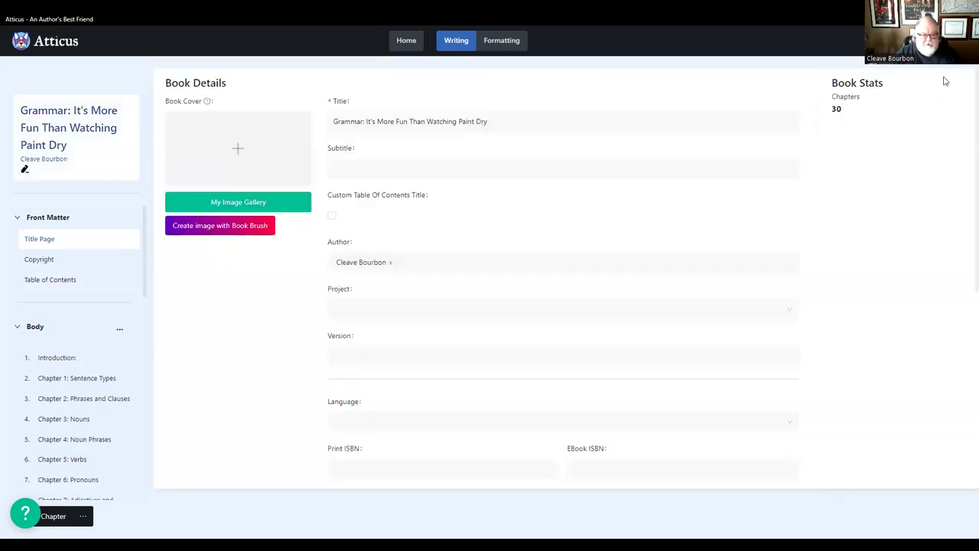
# - Upload the image "Grammar cover Front" from the Desktop folder "Grammar book Cover" as the book cover
pyautogui.click(242, 151)
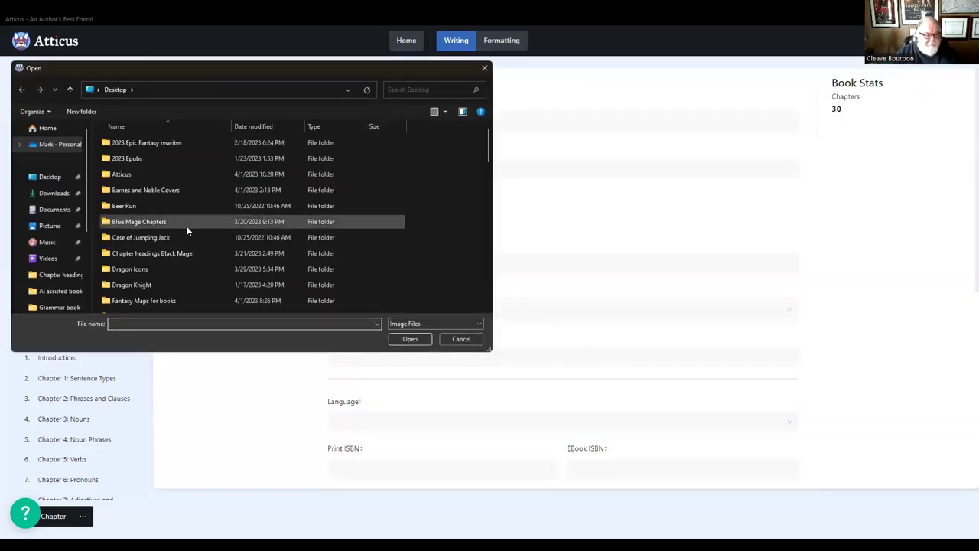
pyautogui.scroll(-1, 151, 257)
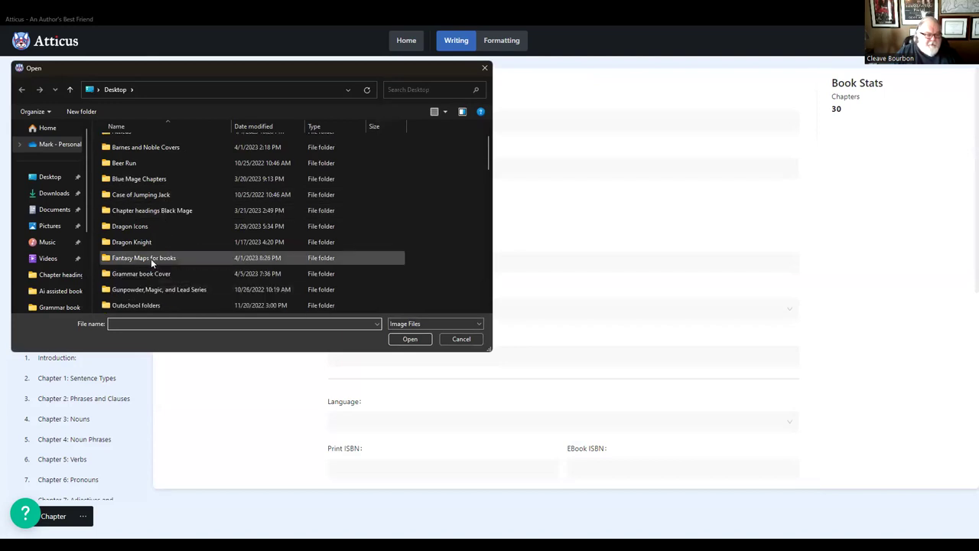
pyautogui.scroll(-2, 150, 258)
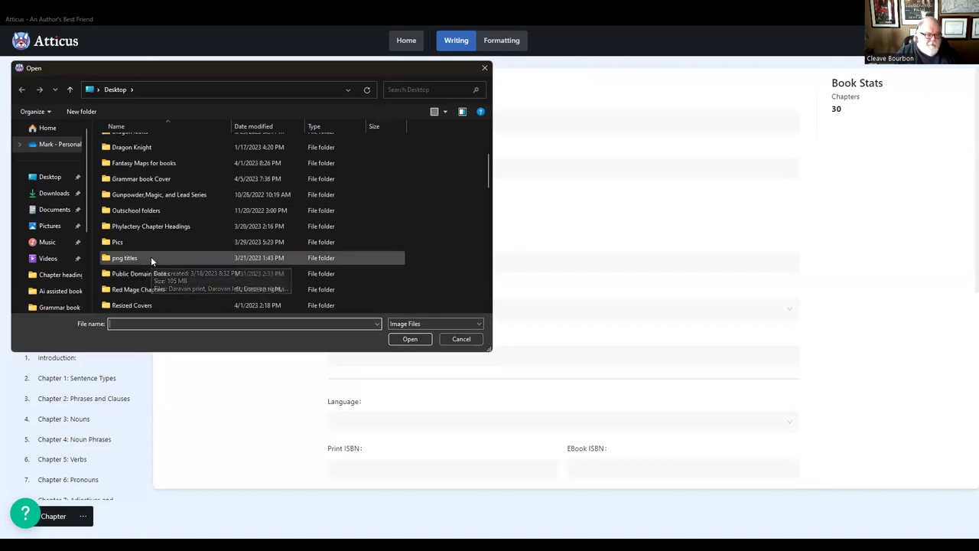
pyautogui.doubleClick(135, 179)
pyautogui.click(352, 154)
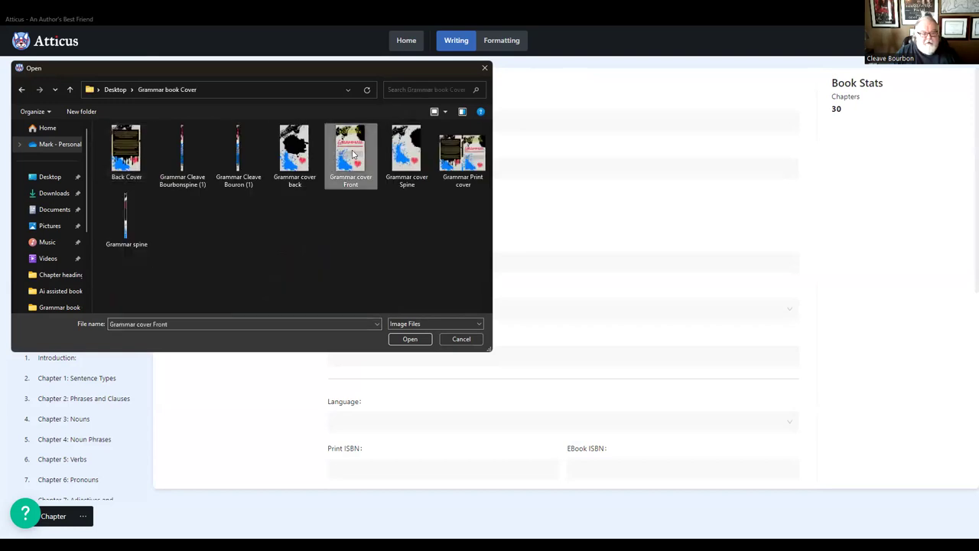
pyautogui.click(410, 338)
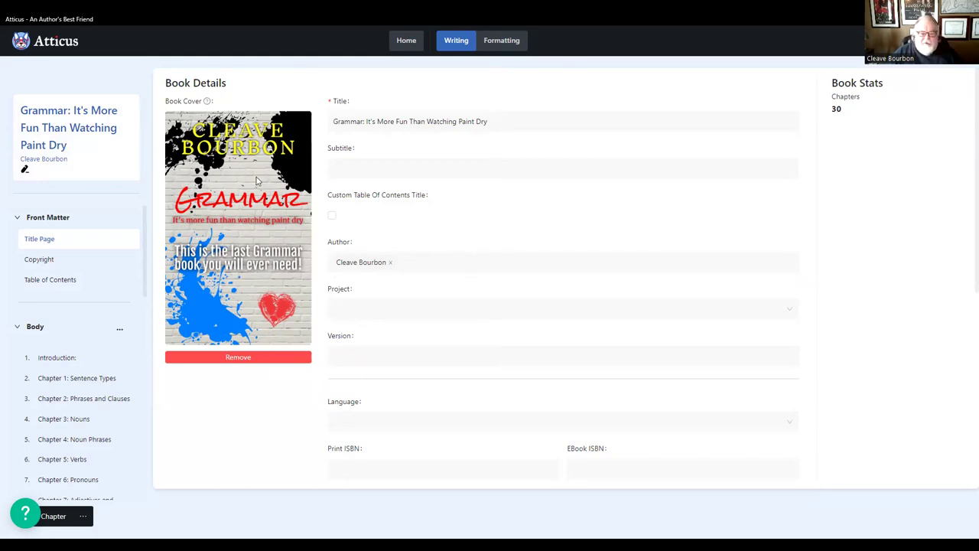
# - Set the book's subtitle to "This is the last grammar book you will ever need"
pyautogui.click(369, 168)
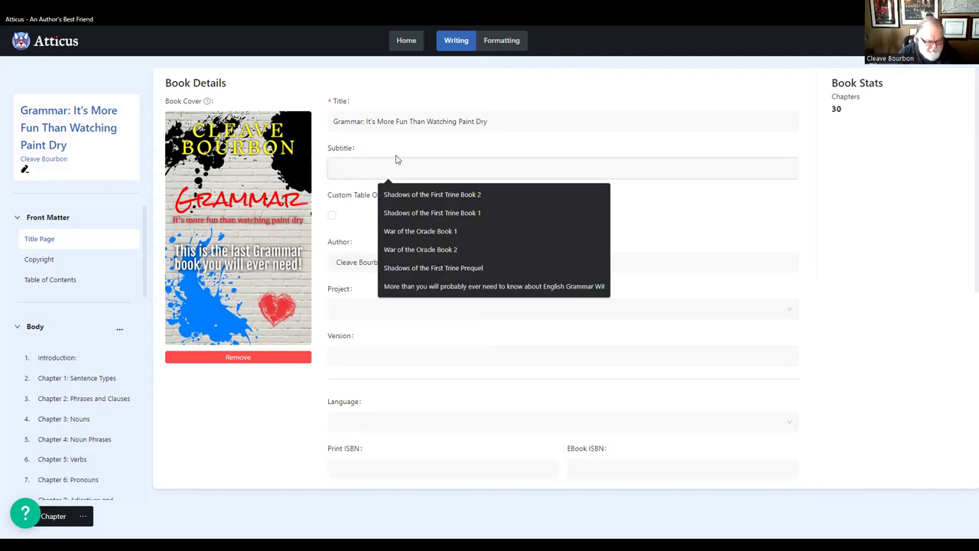
pyautogui.write('Thi')
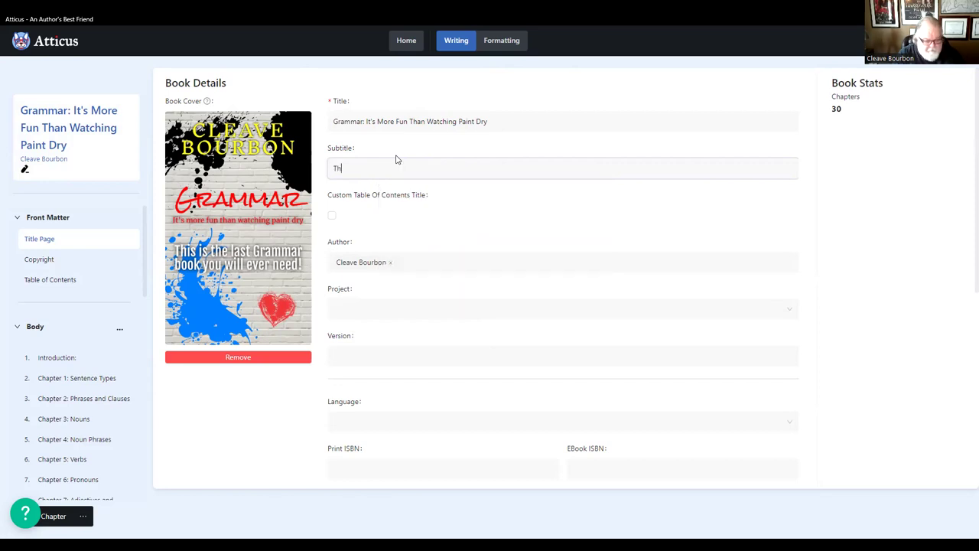
pyautogui.write('s is')
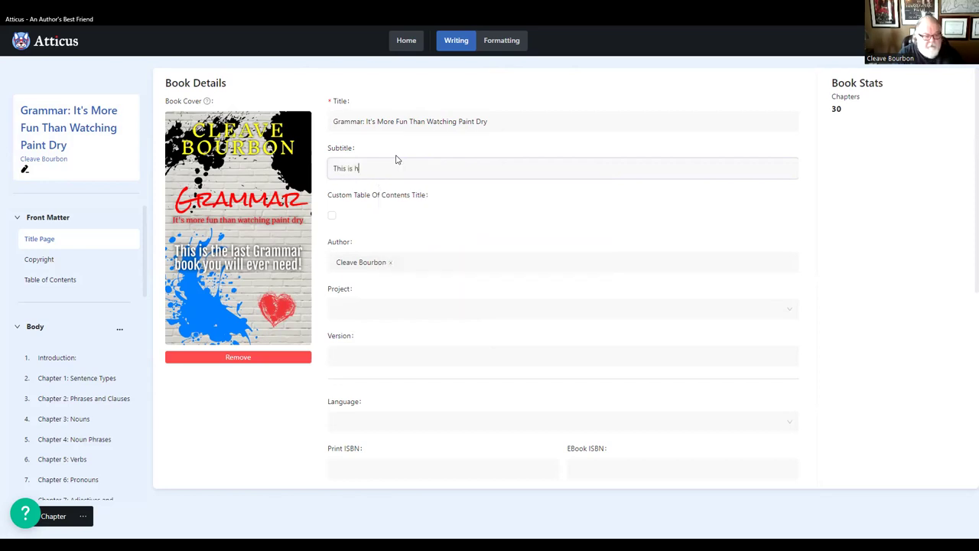
pyautogui.write('the')
pyautogui.press('BackSpace')
pyautogui.press('BackSpace')
pyautogui.press('BackSpace')
pyautogui.press('BackSpace')
pyautogui.write('t')
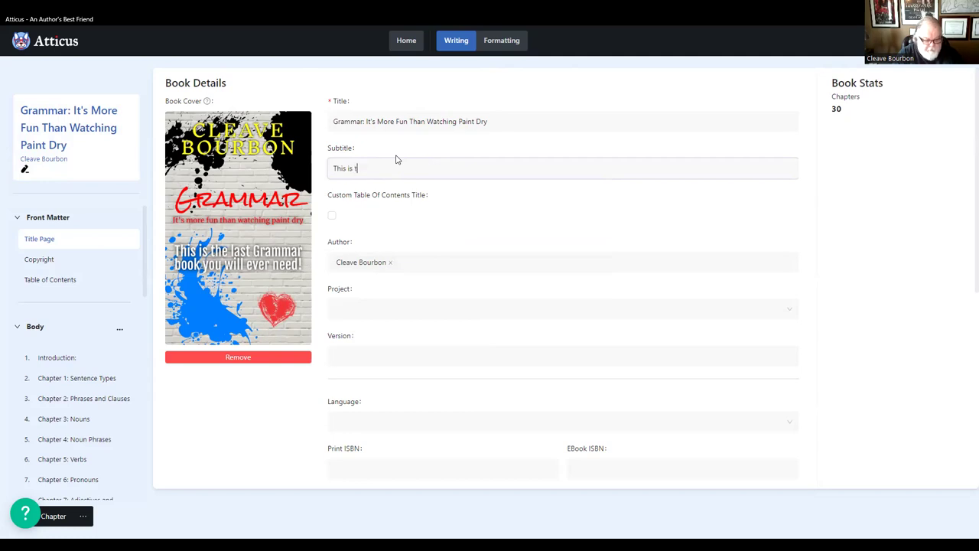
pyautogui.write('he last')
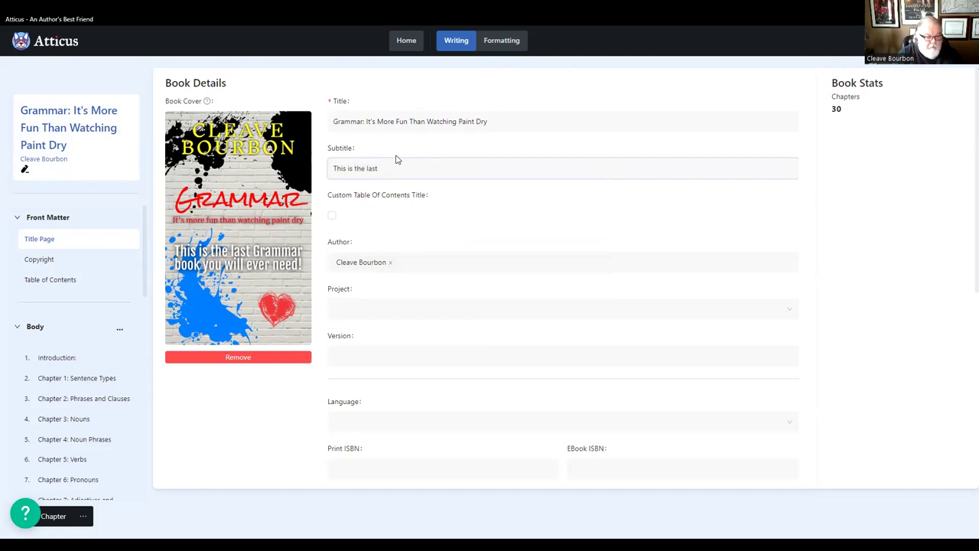
pyautogui.write(' grammar ')
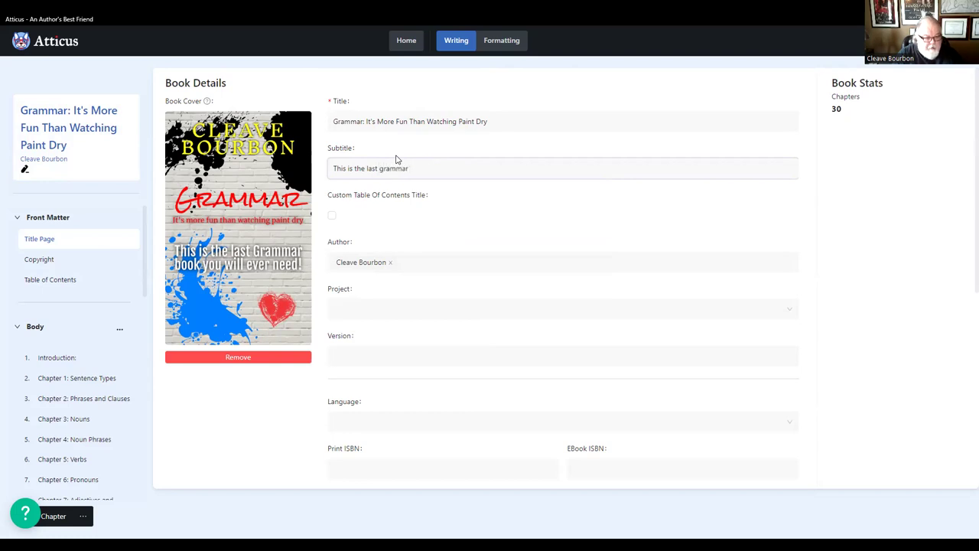
pyautogui.write('book you ')
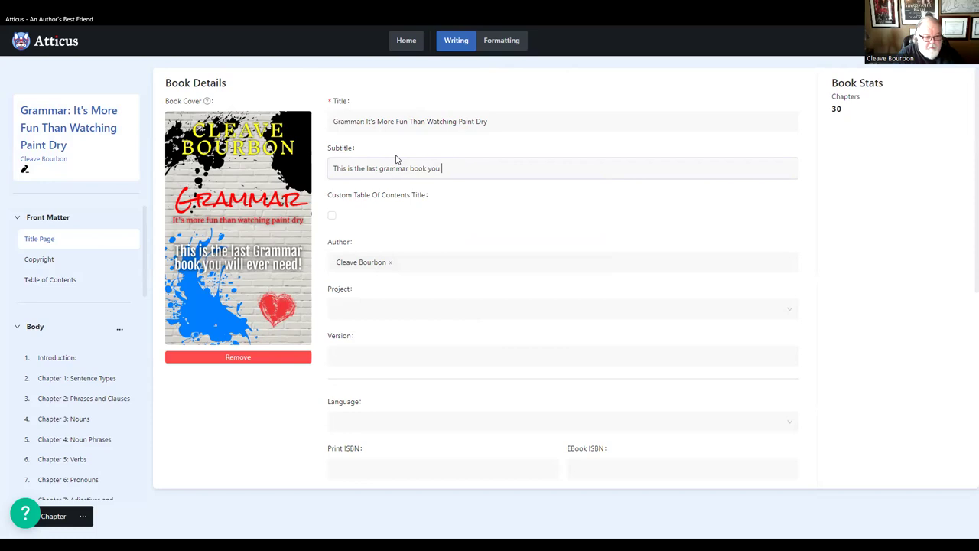
pyautogui.write('will eve')
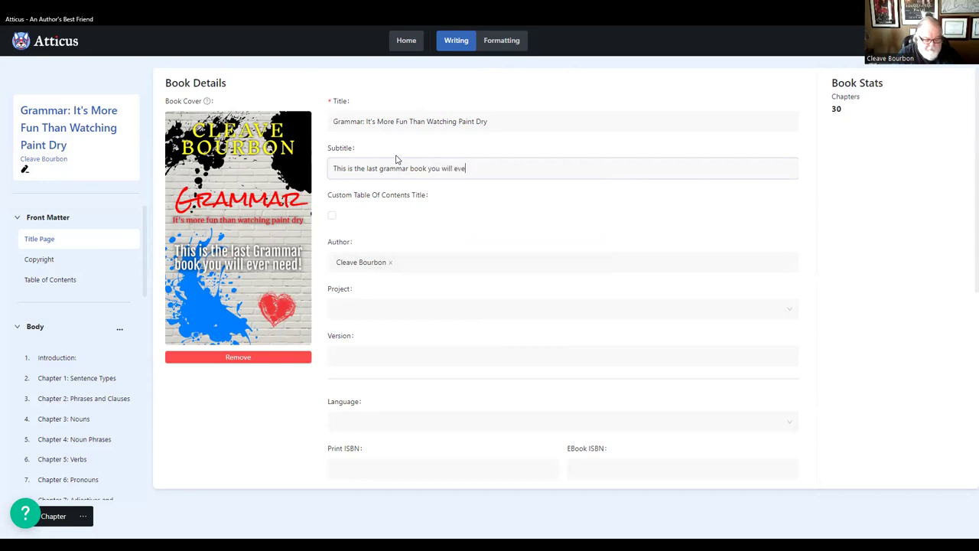
pyautogui.write('r need')
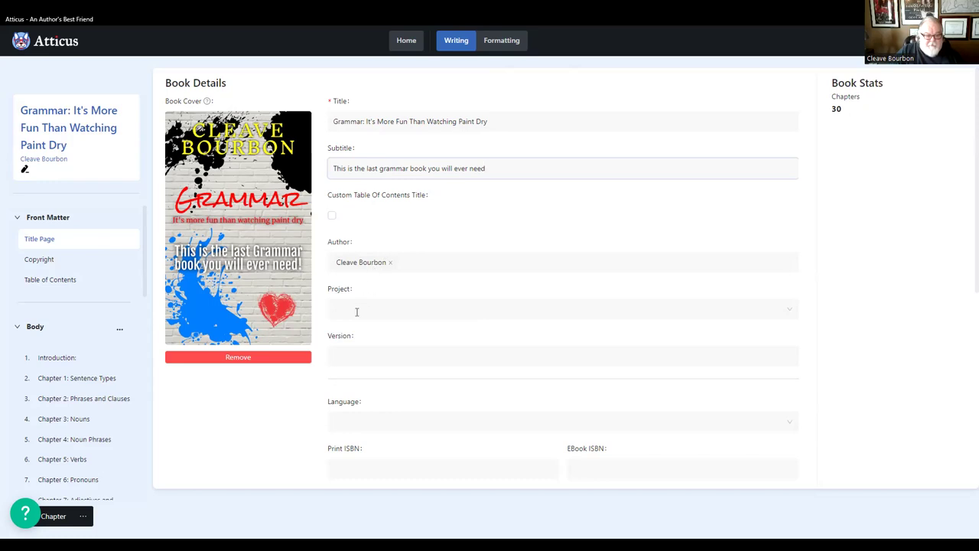
# - Set the book's version to First and its language to English in the book details
pyautogui.click(370, 353)
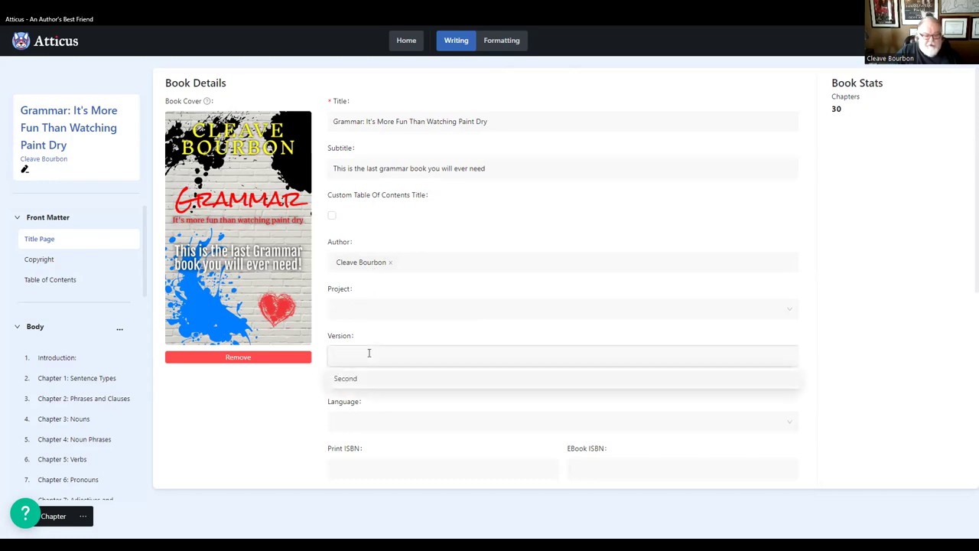
pyautogui.write('First')
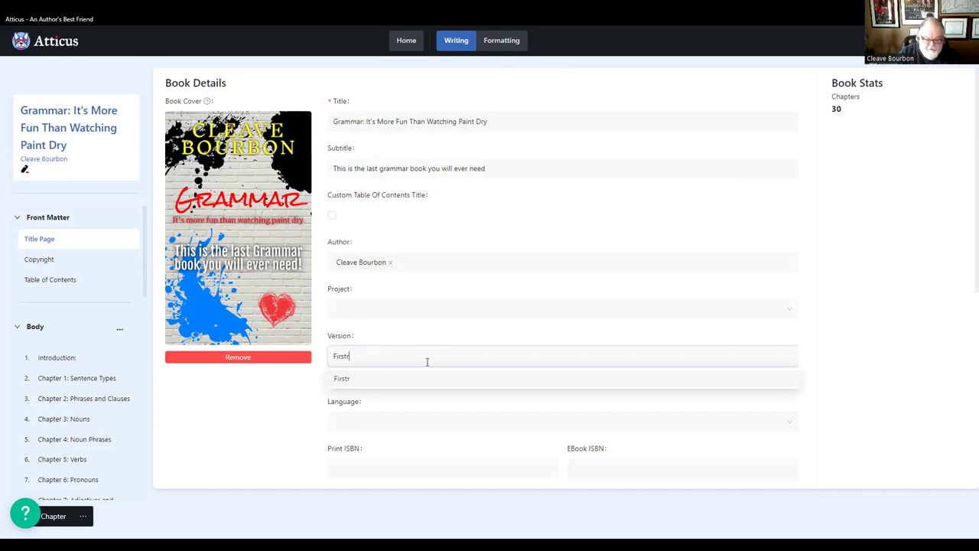
pyautogui.click(334, 421)
pyautogui.scroll(-2, 375, 363)
pyautogui.scroll(-7, 375, 365)
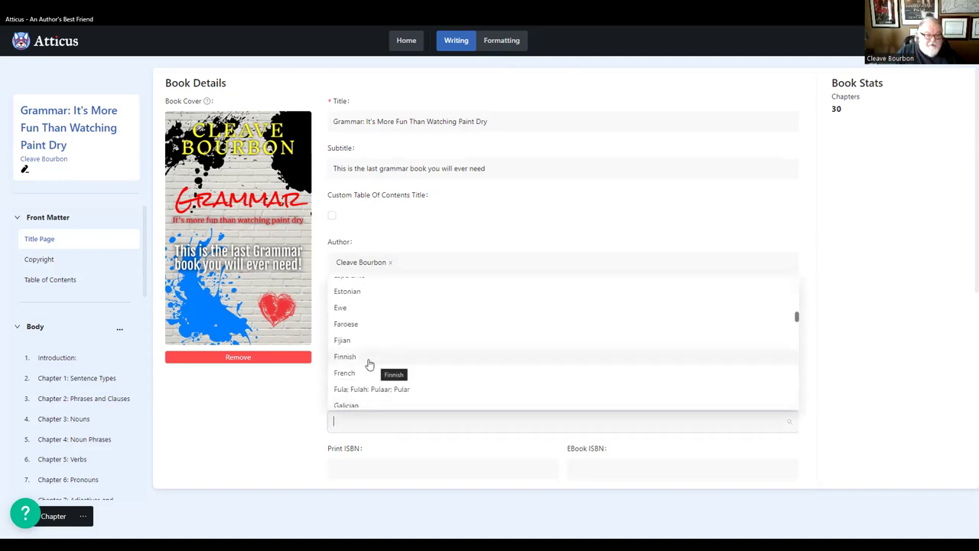
pyautogui.scroll(3, 365, 358)
pyautogui.scroll(-3, 362, 349)
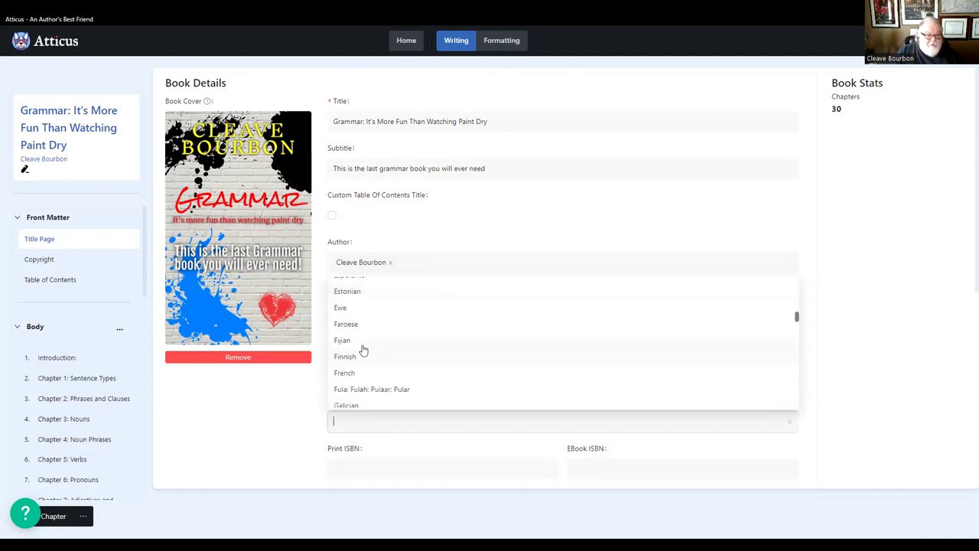
pyautogui.scroll(2, 363, 348)
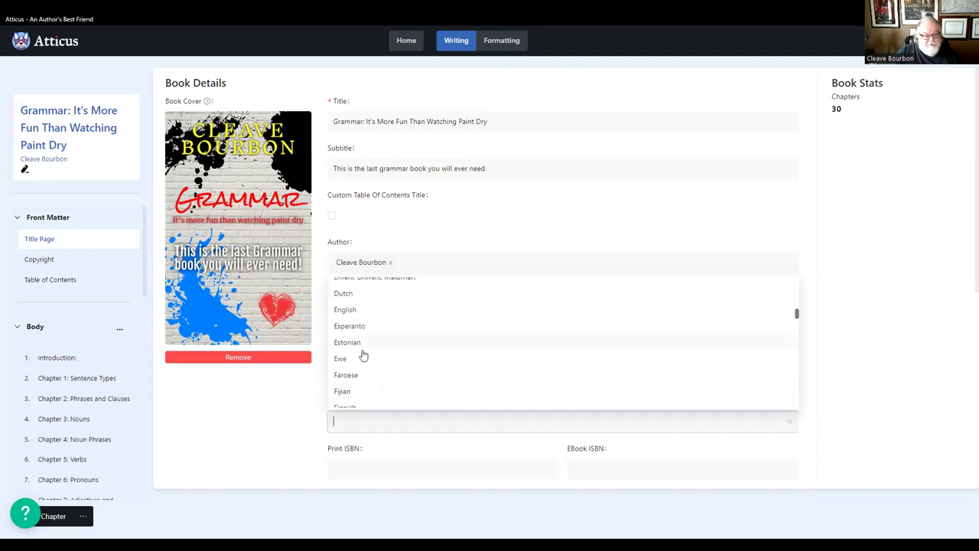
pyautogui.click(346, 311)
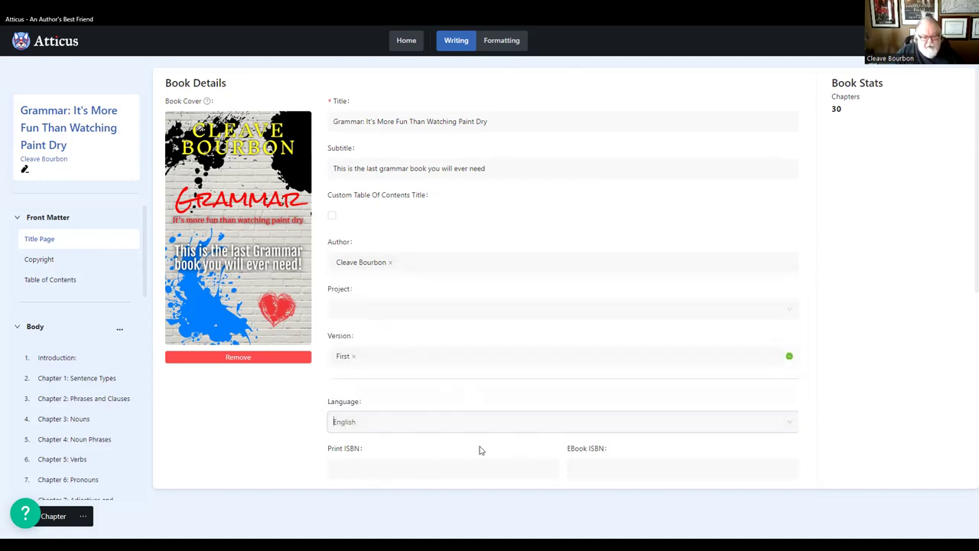
# - Upload the image "Smaller Logo" from USB Drive (H:) as the publisher logo
pyautogui.scroll(-2, 423, 432)
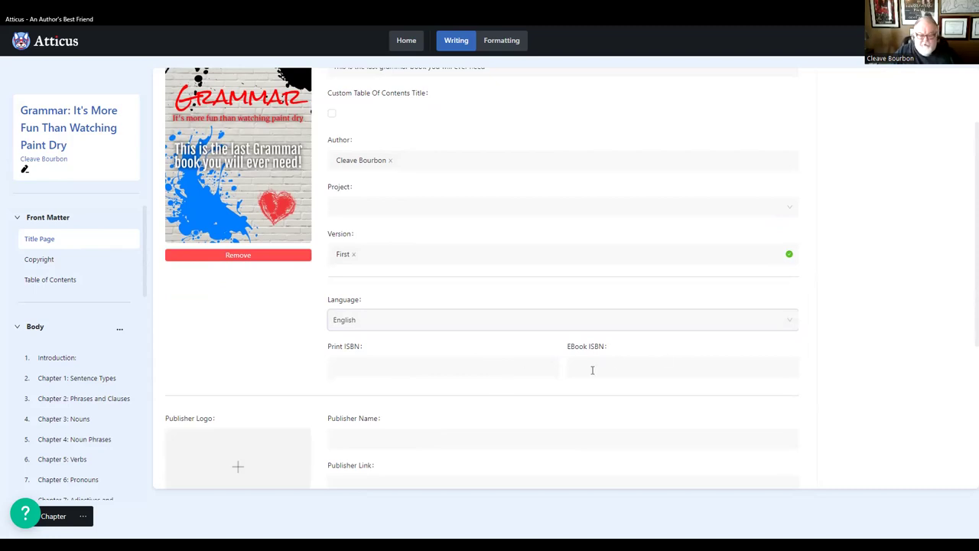
pyautogui.scroll(-2, 263, 382)
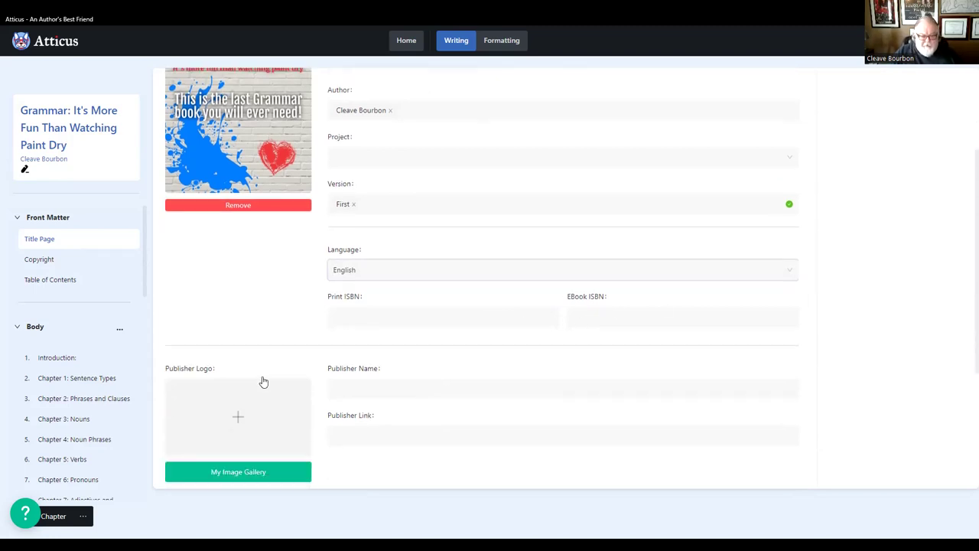
pyautogui.click(232, 369)
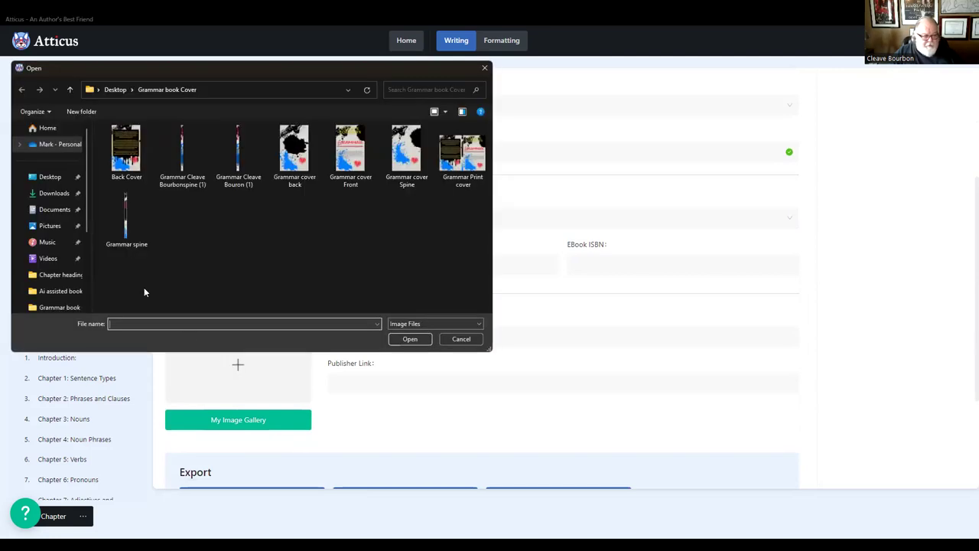
pyautogui.scroll(-2, 42, 246)
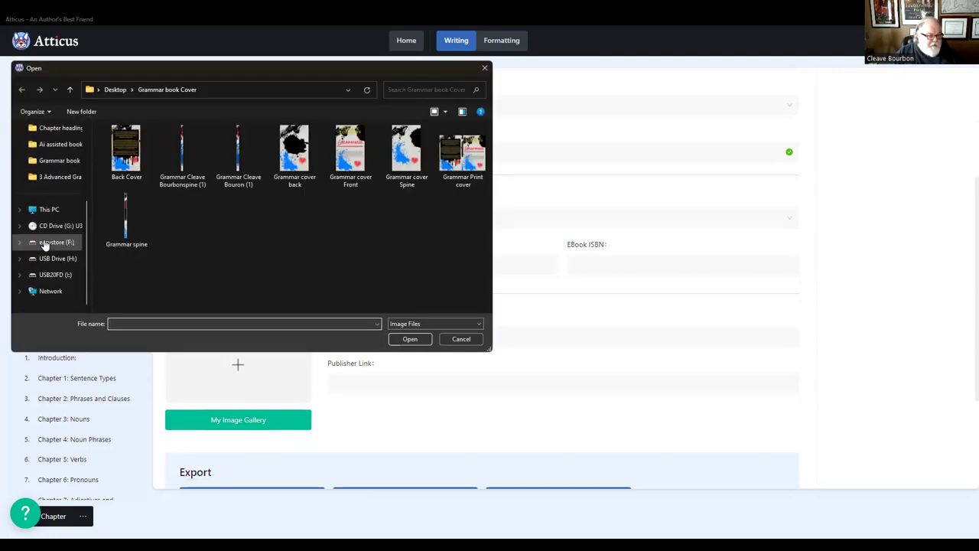
pyautogui.click(59, 260)
pyautogui.scroll(-5, 217, 272)
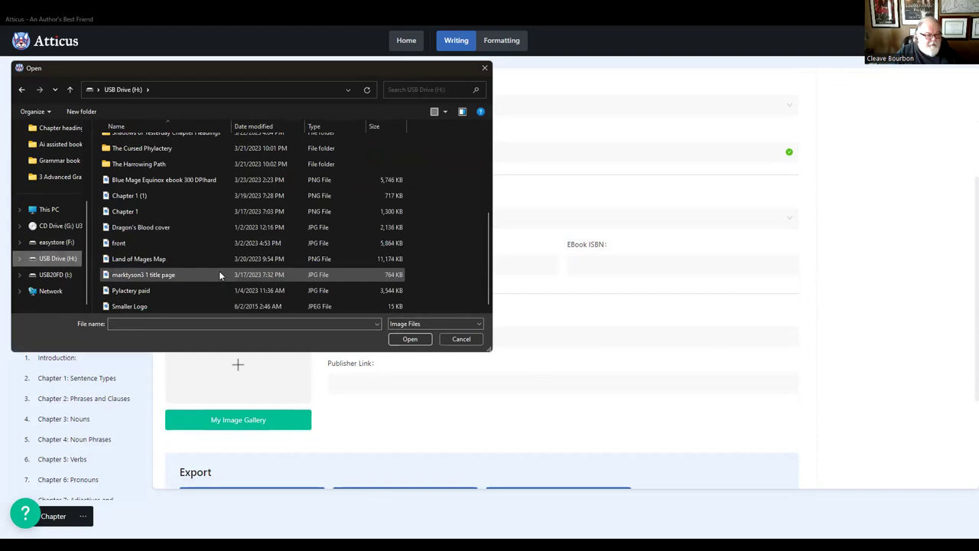
pyautogui.click(138, 307)
pyautogui.doubleClick(138, 307)
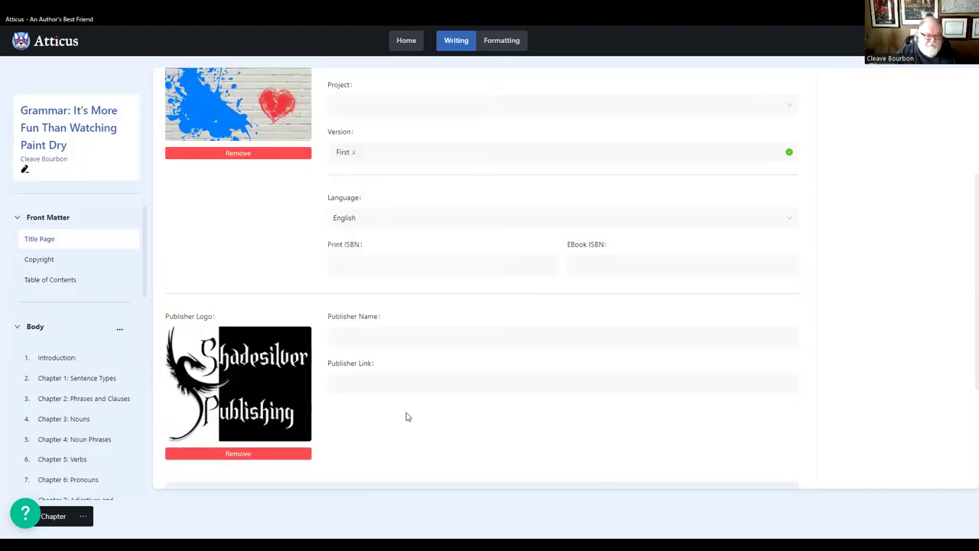
# - Set the publisher name to Shadesilver Publishing and enter the author's website address as the publisher link
pyautogui.scroll(-1, 404, 415)
pyautogui.scroll(1, 398, 422)
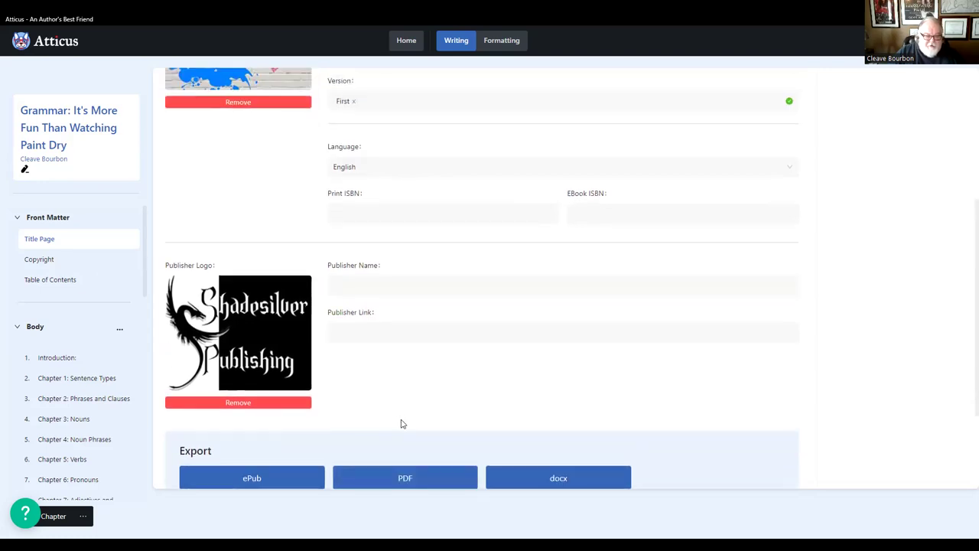
pyautogui.click(364, 282)
pyautogui.click(398, 310)
pyautogui.click(396, 325)
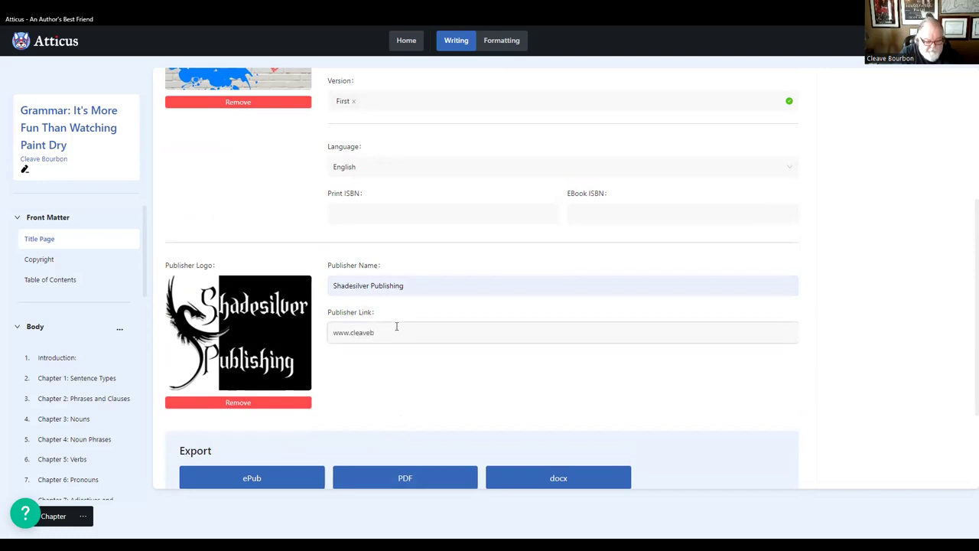
pyautogui.write('www.cleavebourbon')
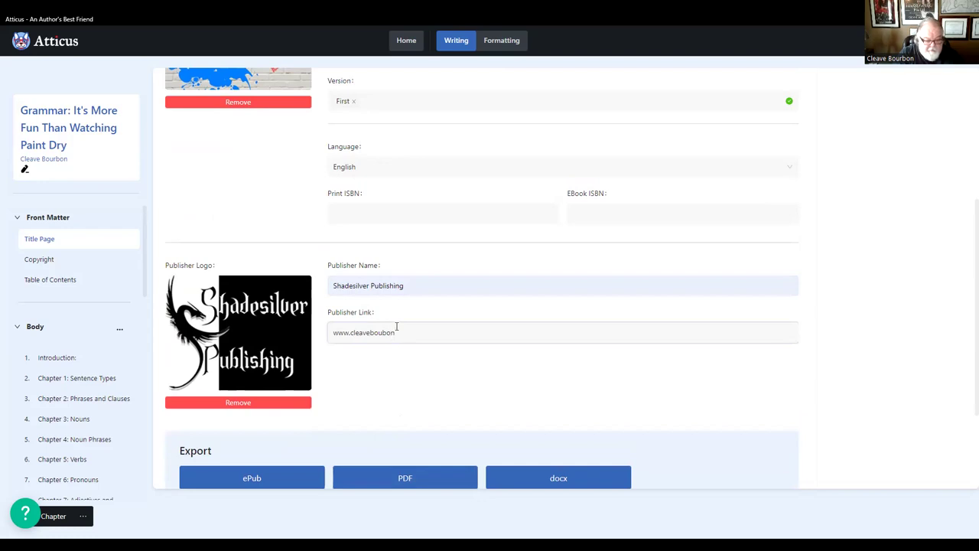
pyautogui.write('bo')
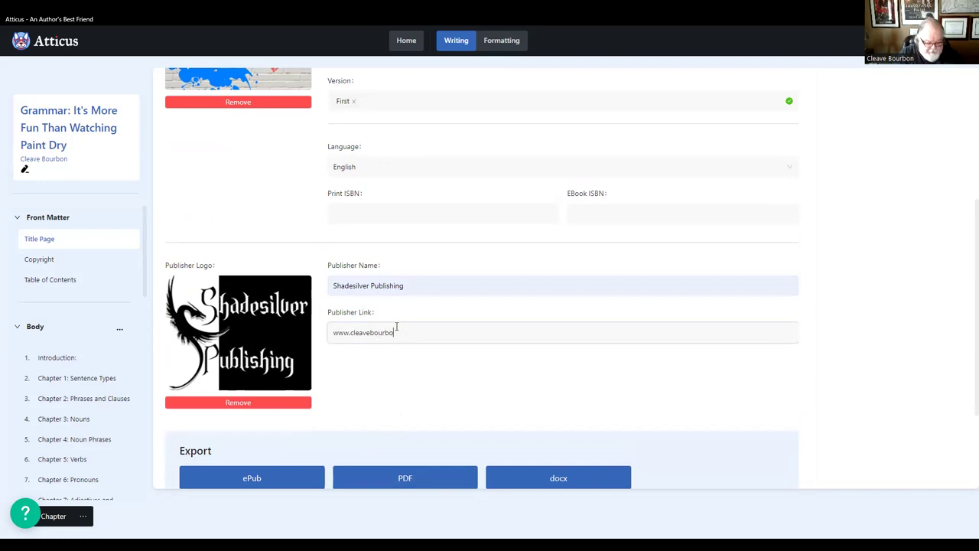
pyautogui.write('n.com')
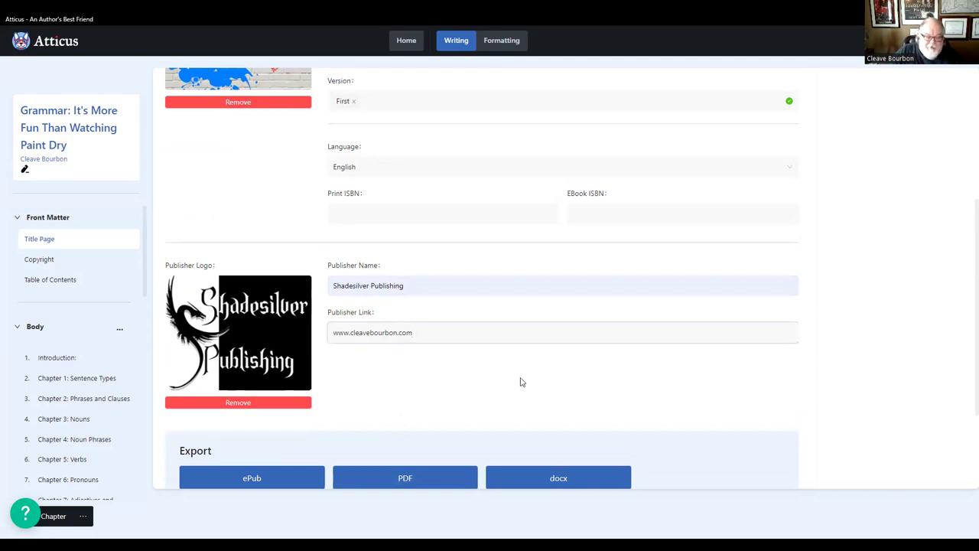
# - Review the completed book details, including the export and snapshot options below the publisher information
pyautogui.scroll(-2, 527, 387)
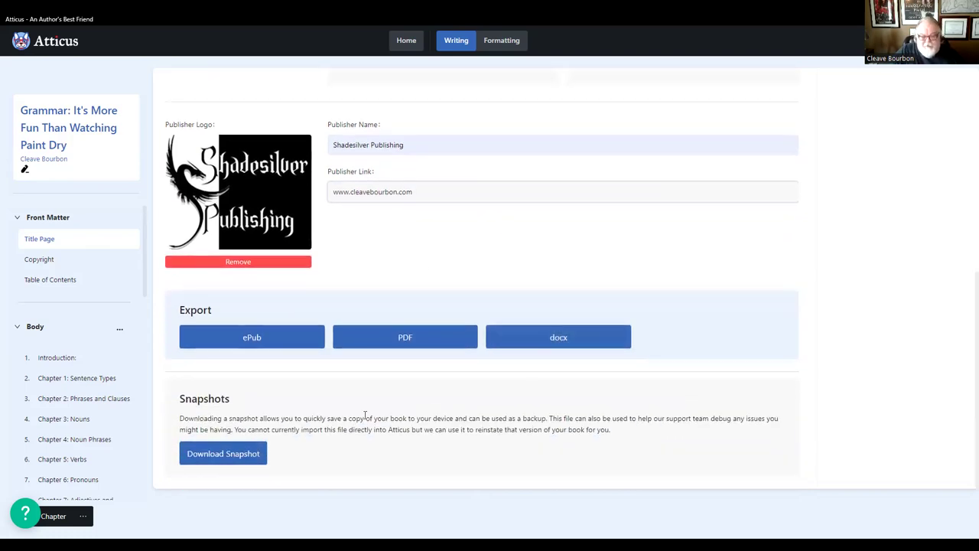
pyautogui.scroll(1, 502, 425)
pyautogui.scroll(3, 502, 425)
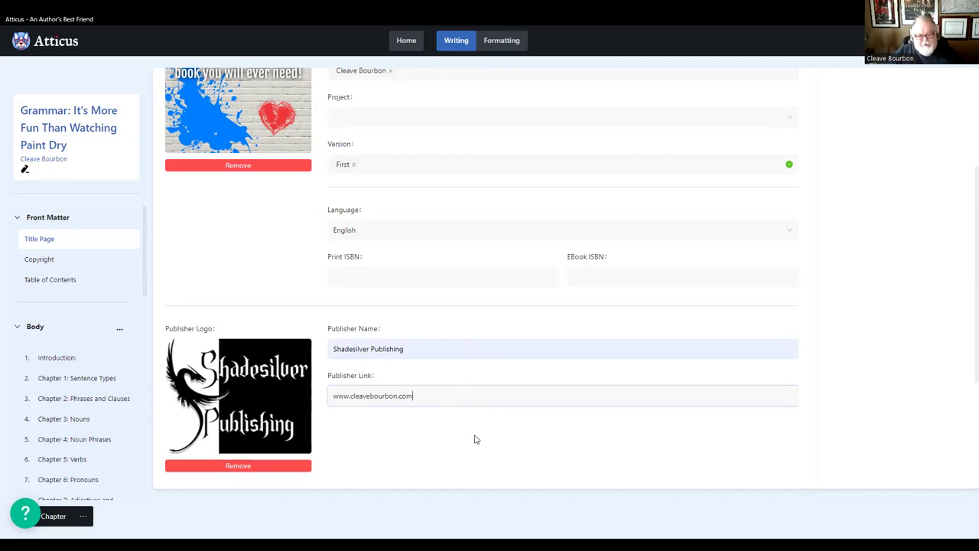
pyautogui.scroll(-1, 500, 452)
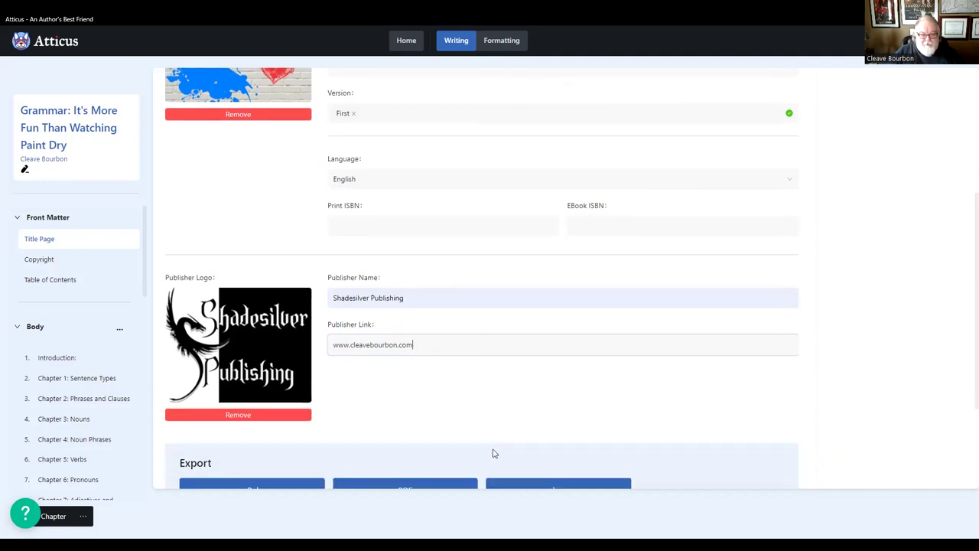
pyautogui.scroll(2, 589, 419)
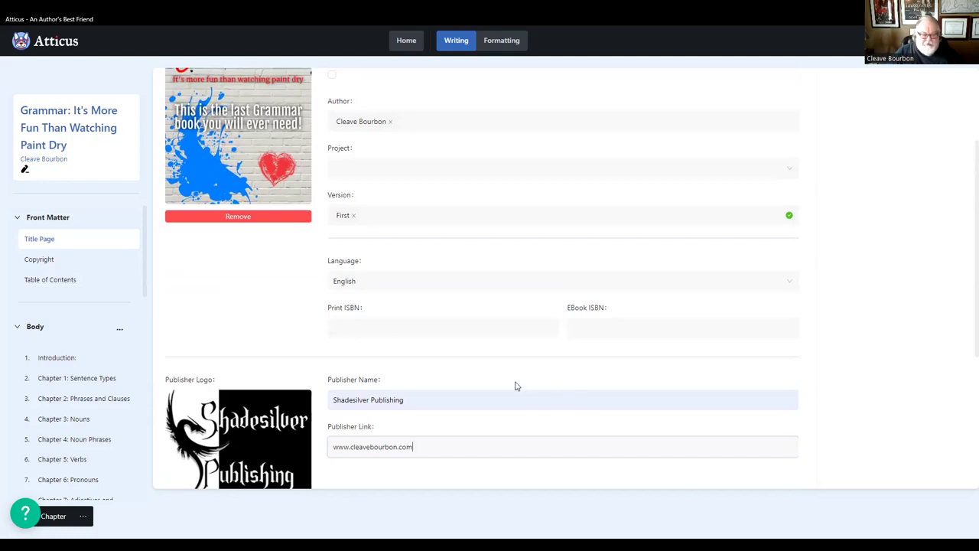
pyautogui.scroll(-2, 486, 374)
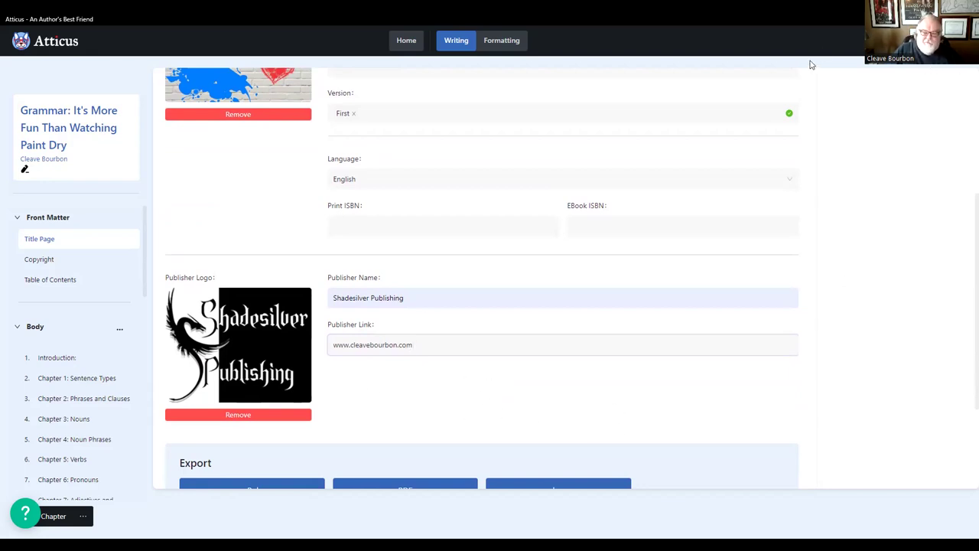
pyautogui.scroll(-2, 559, 437)
pyautogui.scroll(3, 489, 466)
pyautogui.scroll(3, 513, 461)
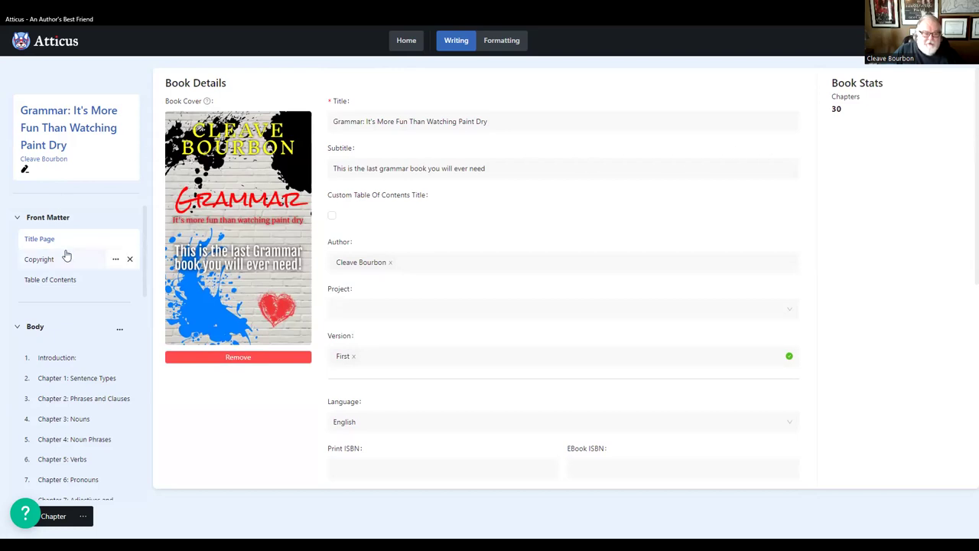
# - Open the Copyright page in the grammar book's front matter to view its placeholder text
pyautogui.click(489, 42)
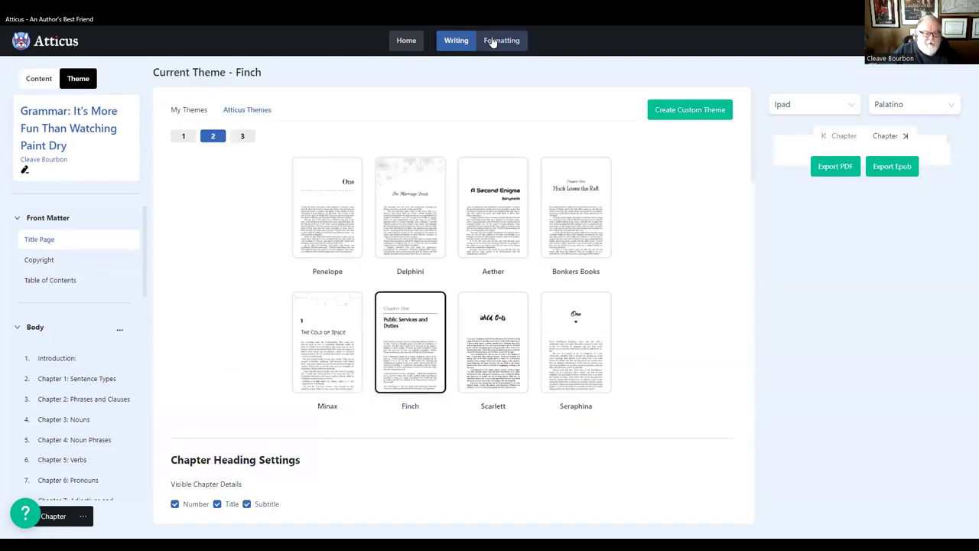
pyautogui.click(458, 42)
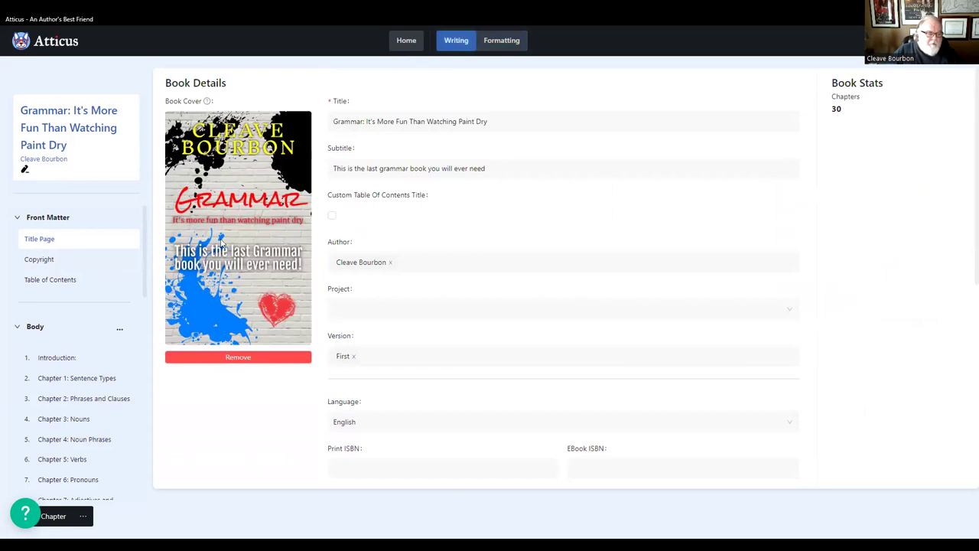
pyautogui.click(46, 263)
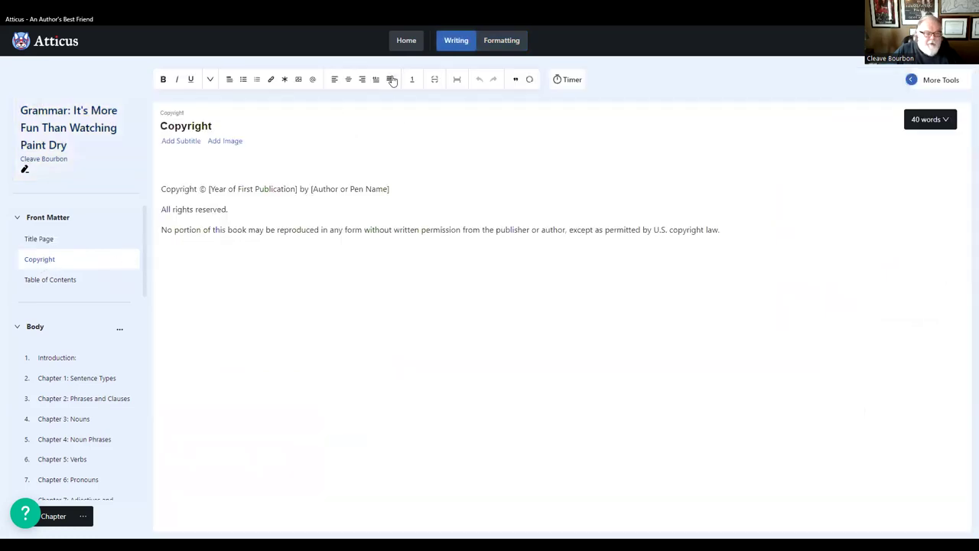
# - Return to the book library, open Black Mage Cursed and bring up the Copyright page in its front matter
pyautogui.click(408, 42)
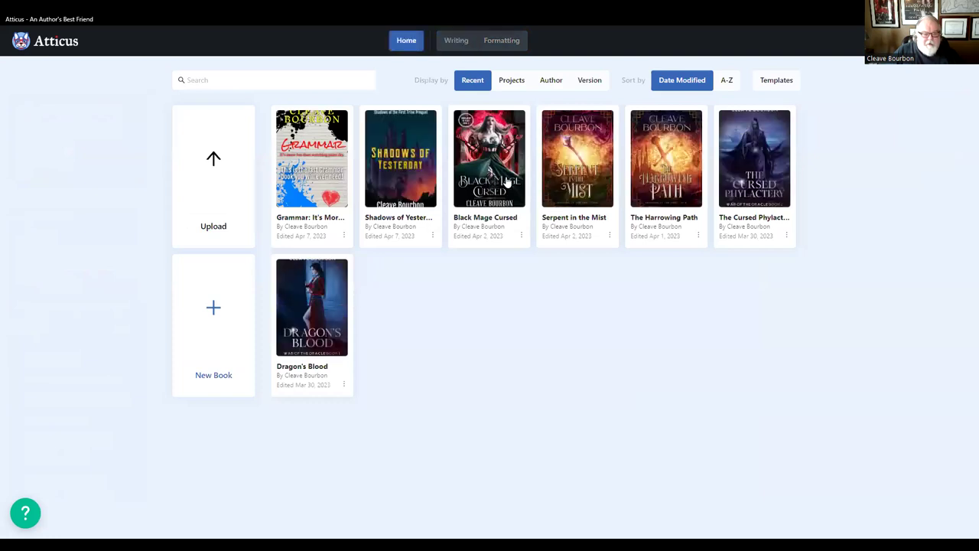
pyautogui.click(497, 169)
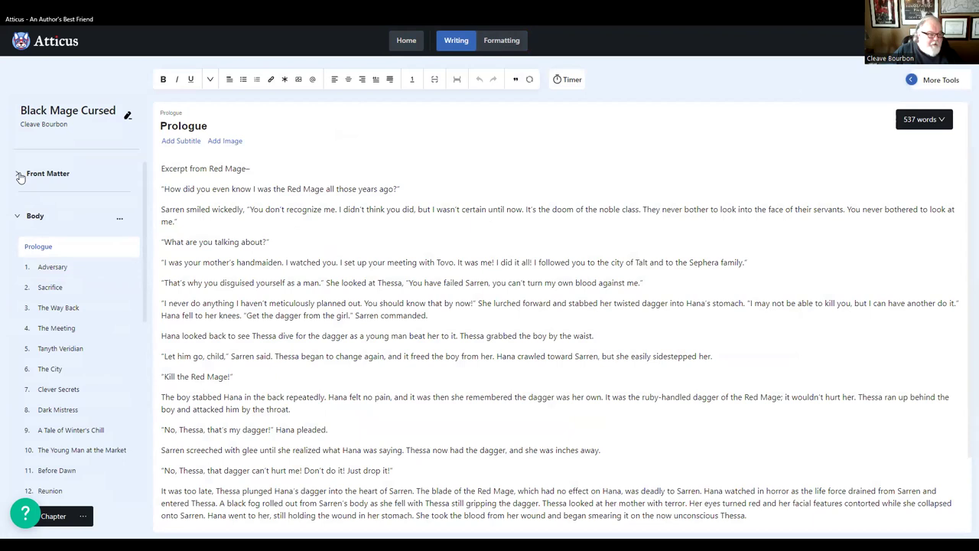
pyautogui.click(22, 174)
pyautogui.click(46, 215)
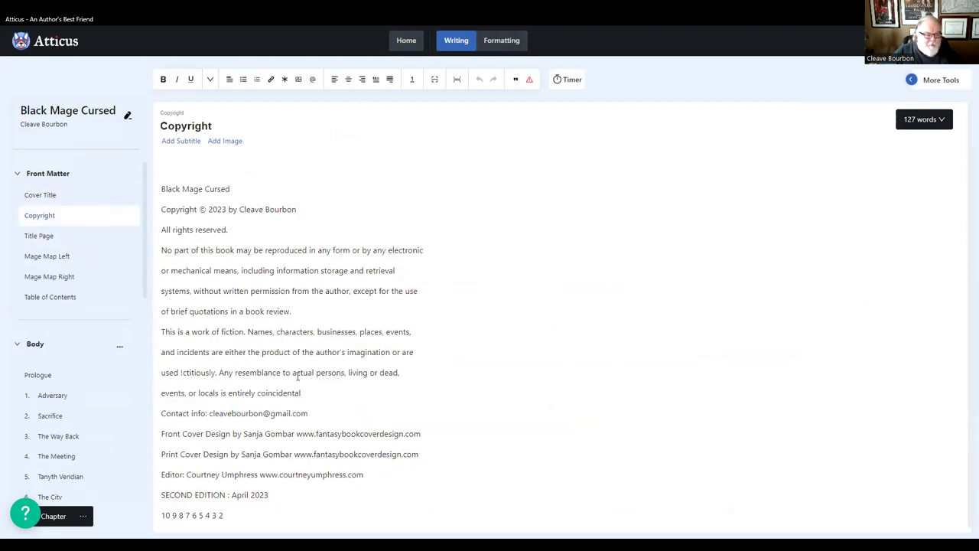
# - Copy the entire copyright text of Black Mage Cursed, from the title down to the print number line
pyautogui.scroll(-1, 295, 458)
pyautogui.moveTo(244, 510); pyautogui.dragTo(107, 115)
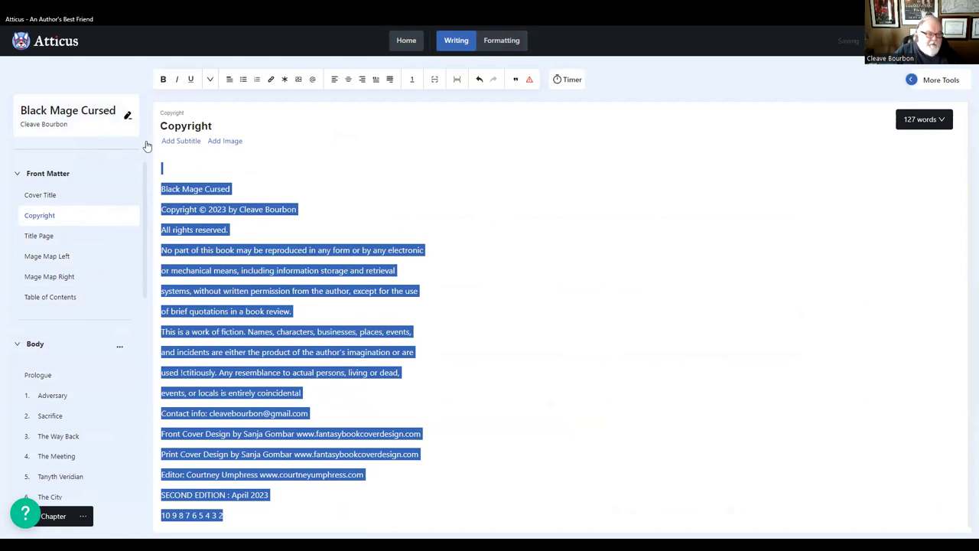
pyautogui.rightClick(200, 192)
pyautogui.click(226, 235)
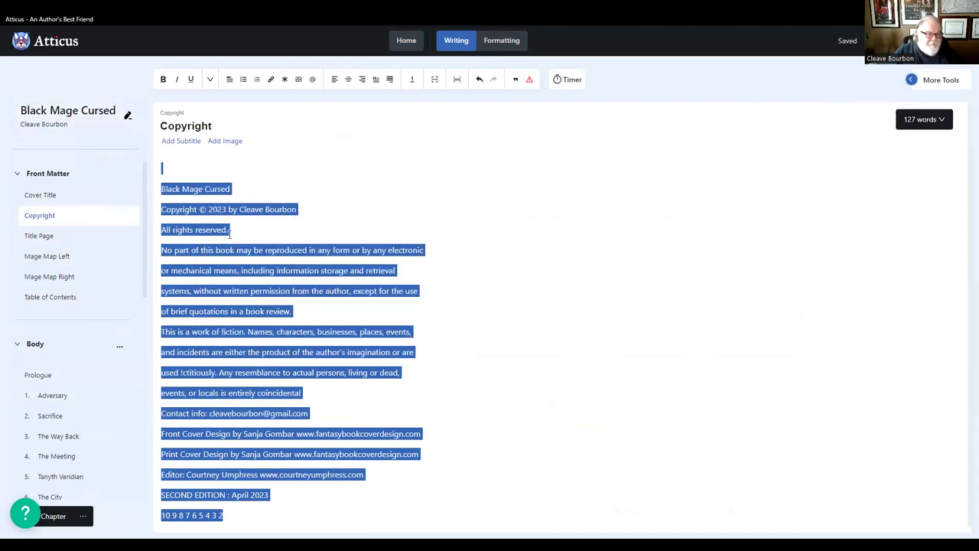
pyautogui.scroll(-2, 77, 336)
pyautogui.scroll(2, 69, 230)
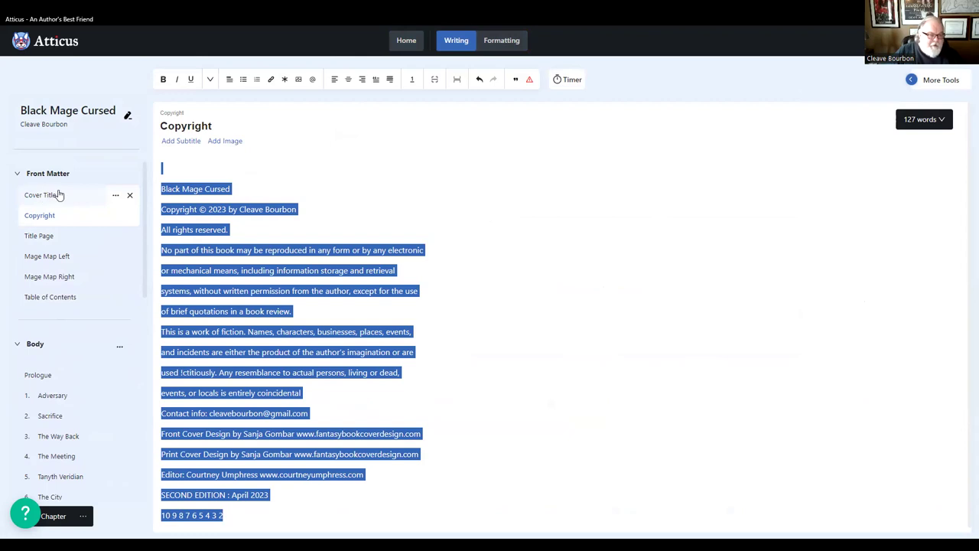
# - Look through the Cover Title, Copyright and Title Page entries in the Black Mage Cursed front matter
pyautogui.click(65, 192)
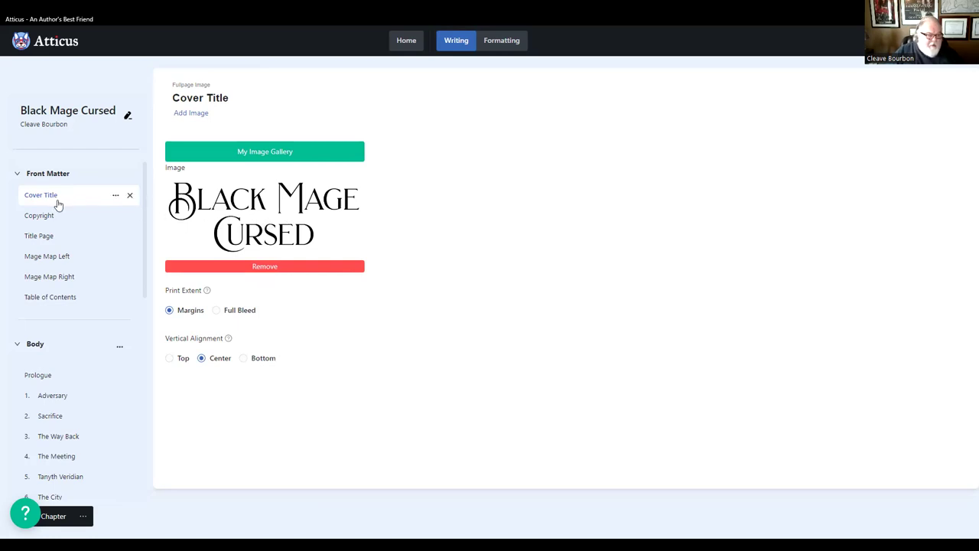
pyautogui.click(46, 219)
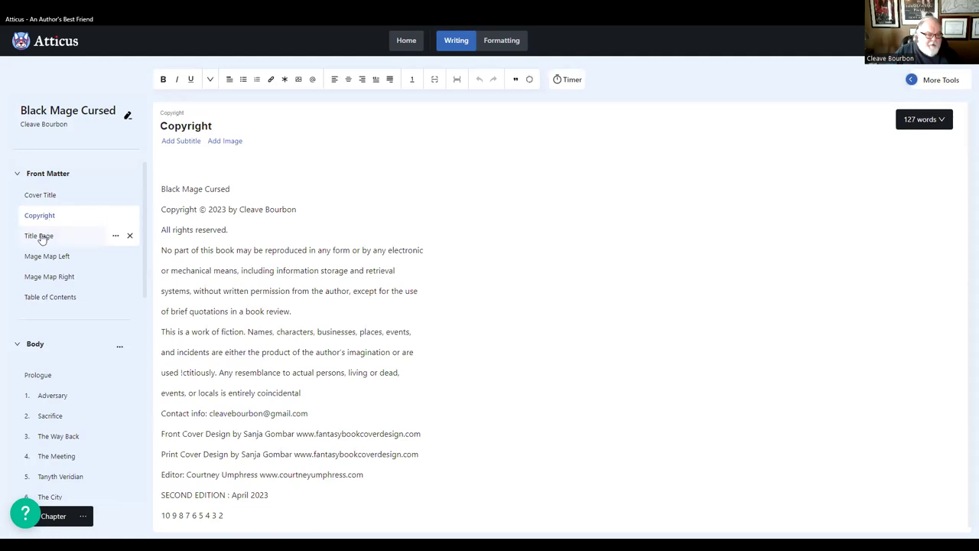
pyautogui.click(42, 239)
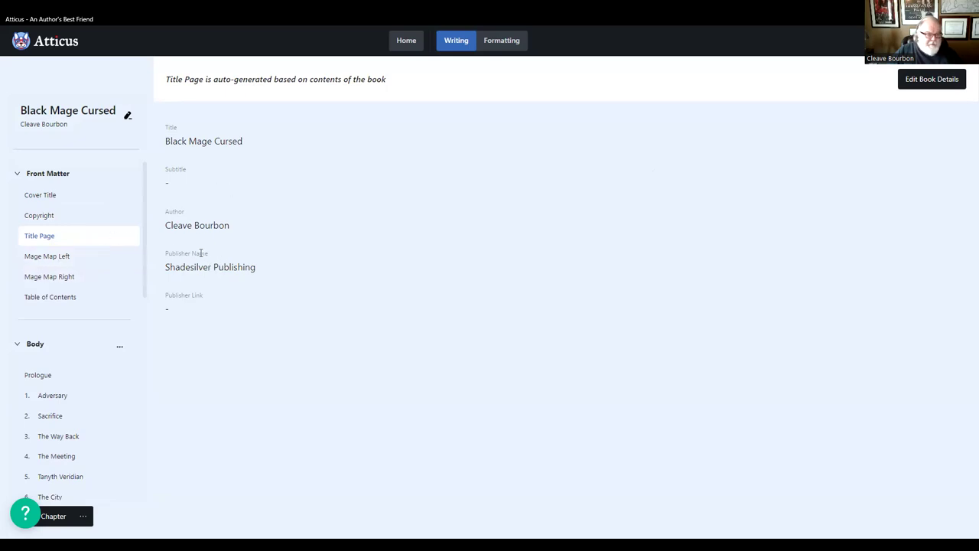
# - Look through the Mage Map Left, Mage Map Right and Table of Contents entries in the Black Mage Cursed front matter
pyautogui.click(52, 258)
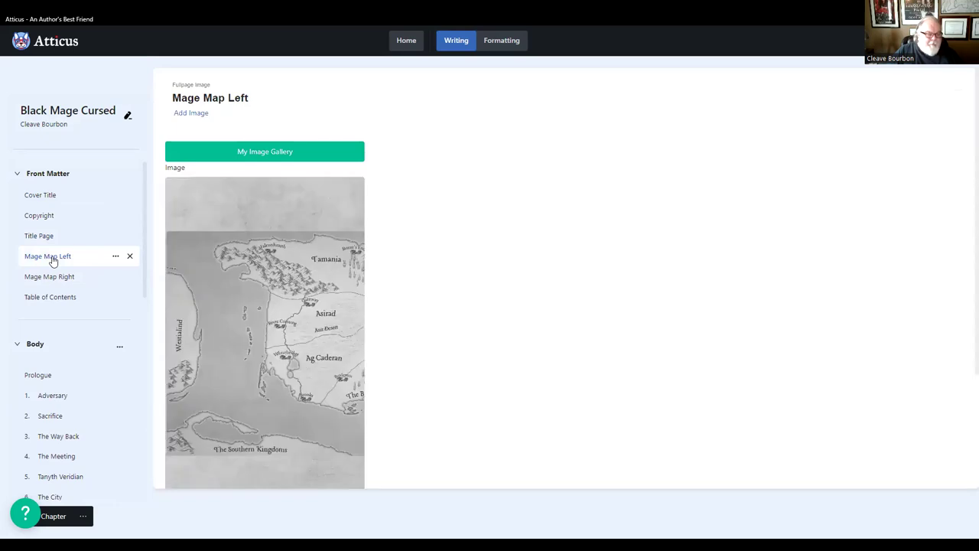
pyautogui.click(62, 280)
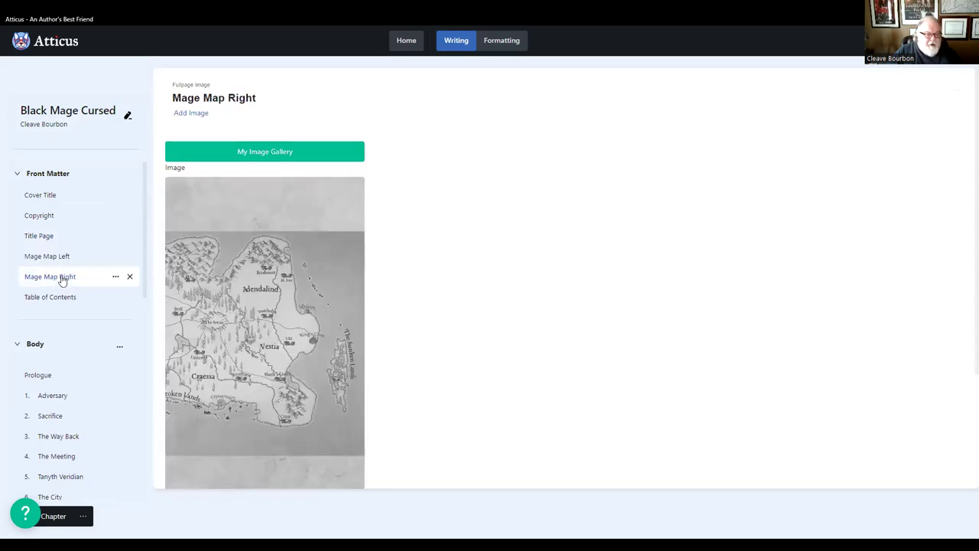
pyautogui.click(47, 299)
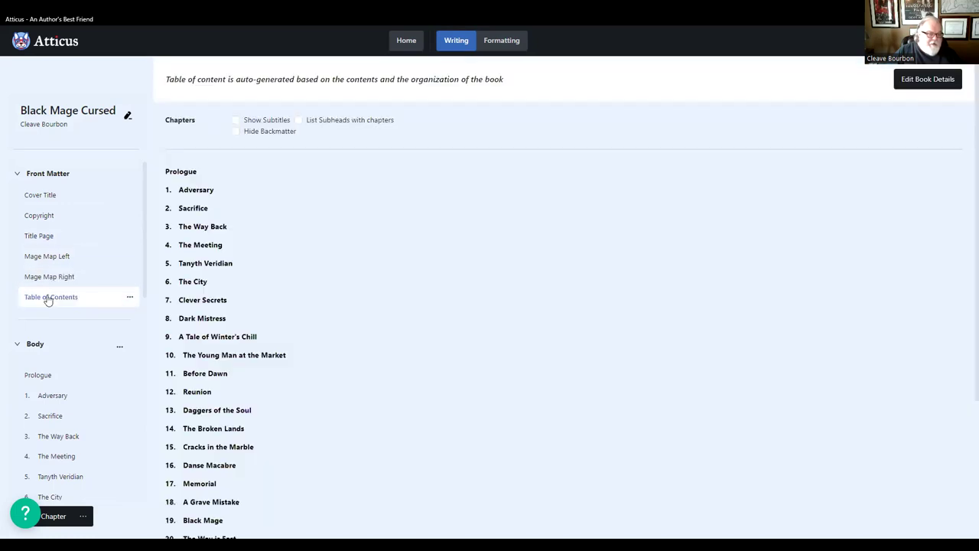
pyautogui.scroll(-3, 252, 389)
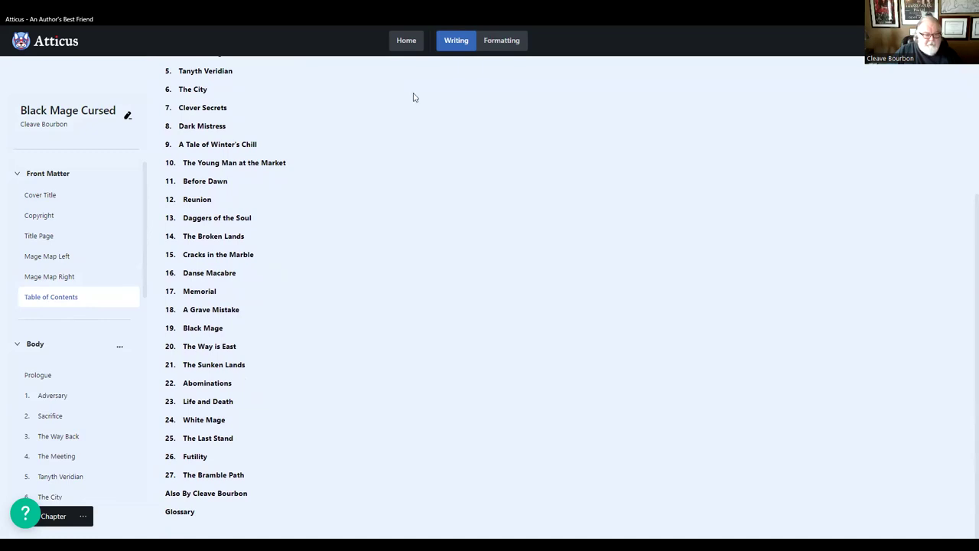
# - Return to the grammar book's Copyright page and replace its placeholder text with the copied copyright text
pyautogui.click(406, 40)
pyautogui.click(312, 151)
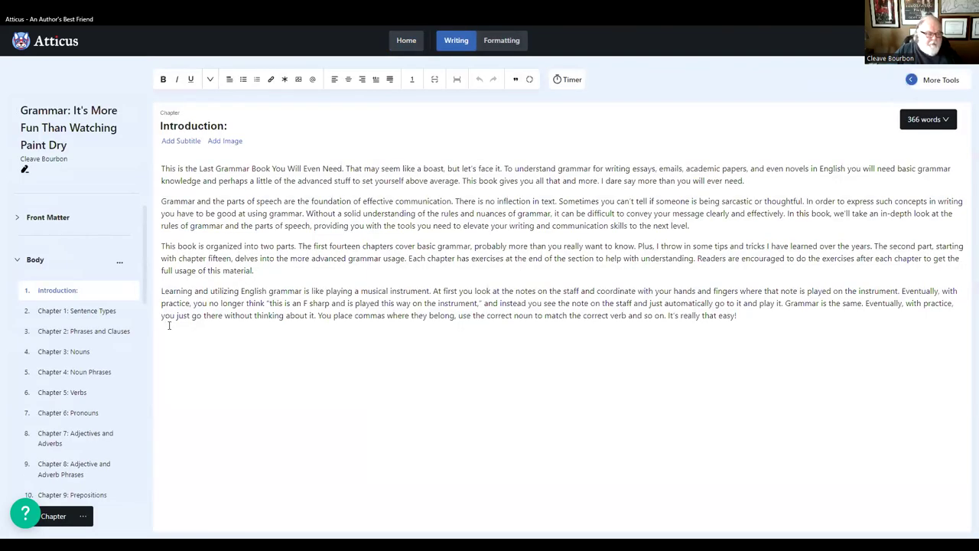
pyautogui.click(42, 219)
pyautogui.click(42, 259)
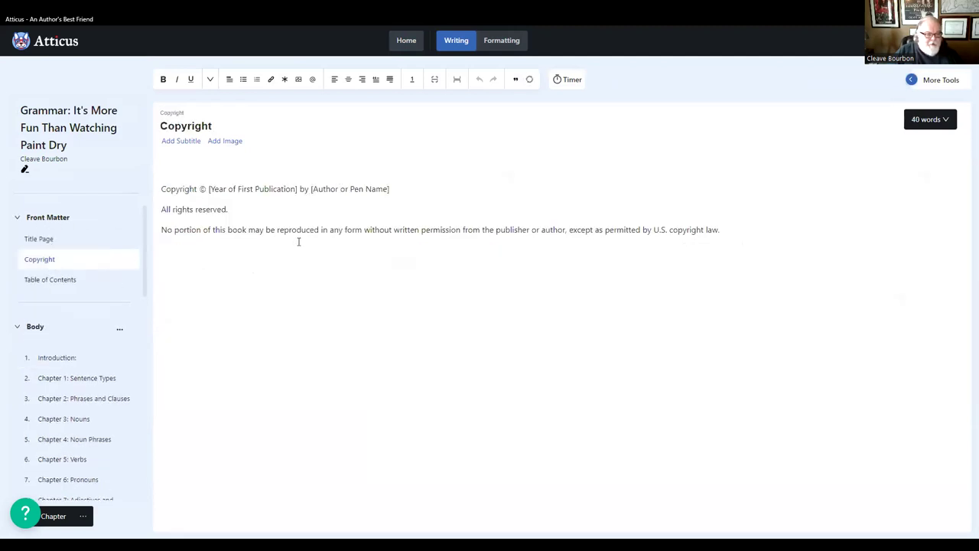
pyautogui.moveTo(759, 229); pyautogui.dragTo(165, 190)
pyautogui.rightClick(166, 189)
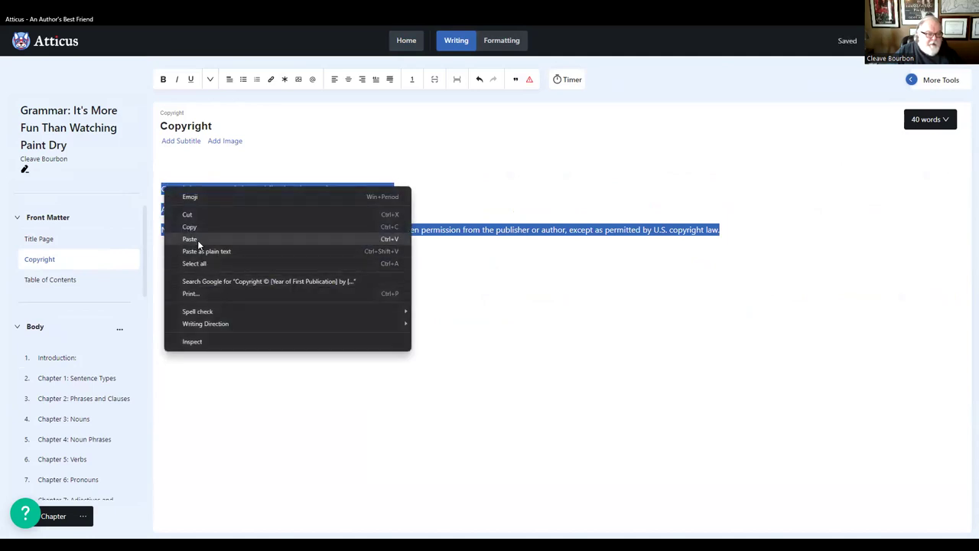
pyautogui.click(196, 239)
# - Replace the old book title on the first line of the copyright text with "Grammar: It's More Fun Than Watching Paint Dry"
pyautogui.press('BackSpace')
pyautogui.press('BackSpace')
pyautogui.press('BackSpace')
pyautogui.press('BackSpace')
pyautogui.press('BackSpace')
pyautogui.press('BackSpace')
pyautogui.press('BackSpace')
pyautogui.press('BackSpace')
pyautogui.press('BackSpace')
pyautogui.press('BackSpace')
pyautogui.press('BackSpace')
pyautogui.press('BackSpace')
pyautogui.press('BackSpace')
pyautogui.press('BackSpace')
pyautogui.press('BackSpace')
pyautogui.press('BackSpace')
pyautogui.press('BackSpace')
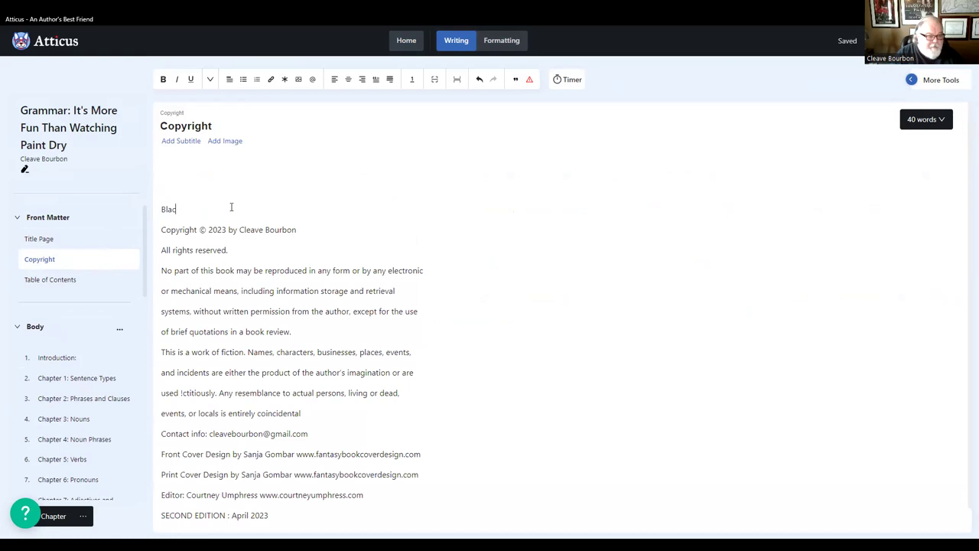
pyautogui.write("Grammar: It's Mo")
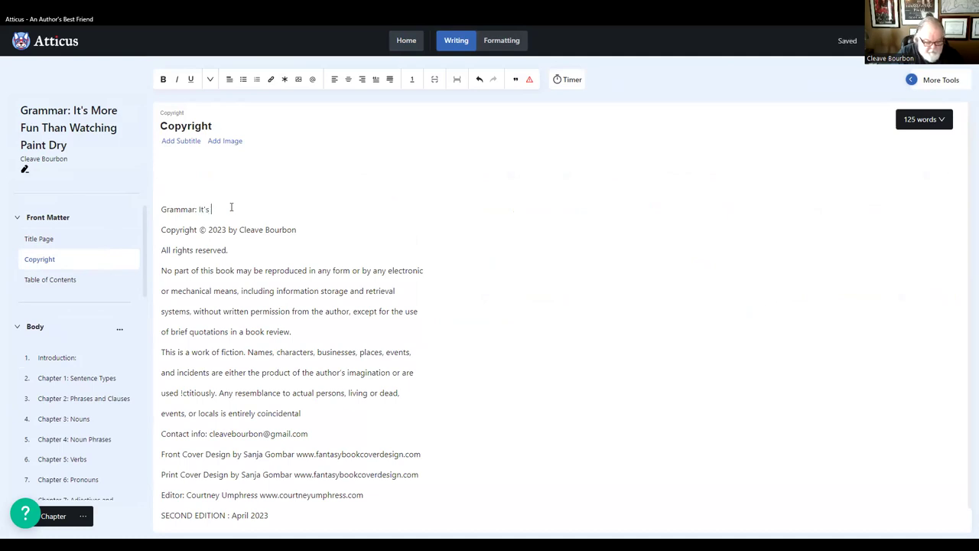
pyautogui.press('BackSpace')
pyautogui.press('BackSpace')
pyautogui.write('More')
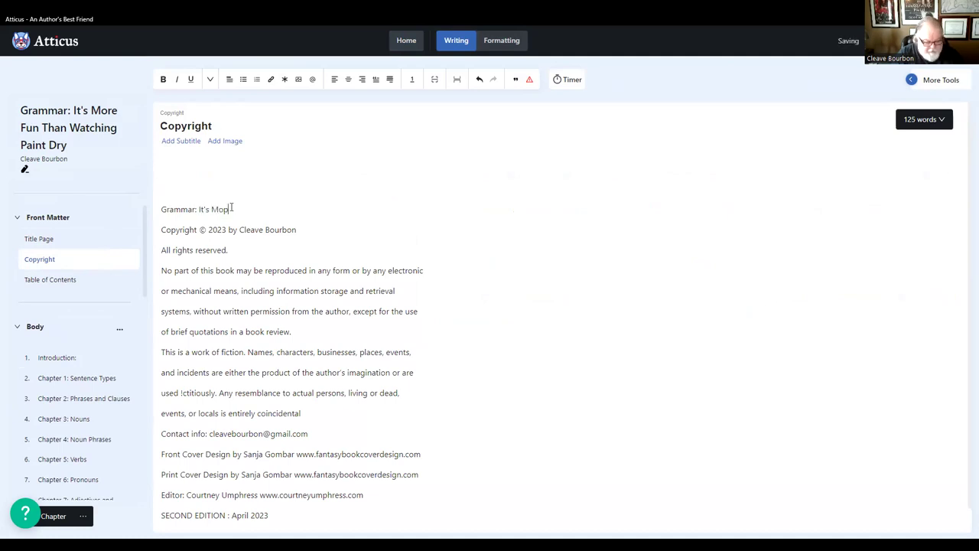
pyautogui.write(' Fun Th')
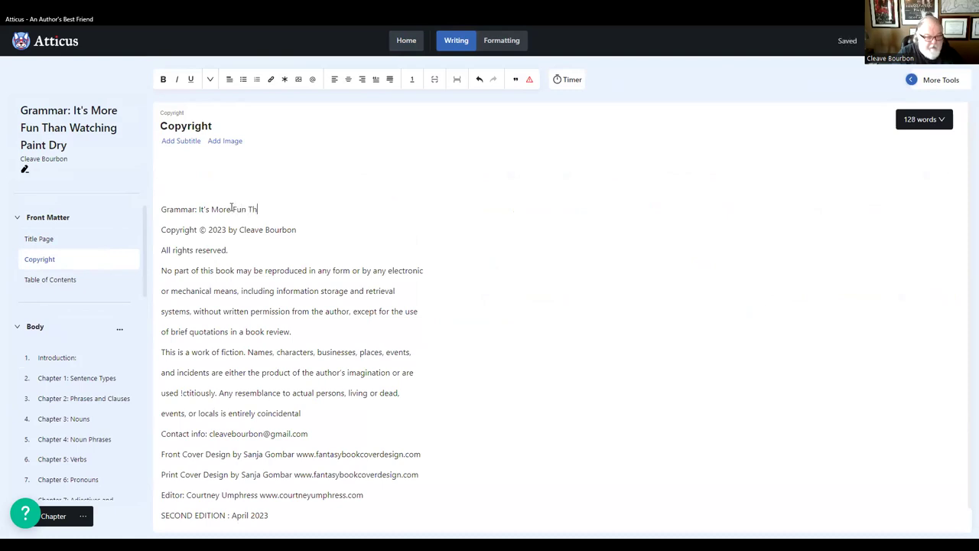
pyautogui.write('an')
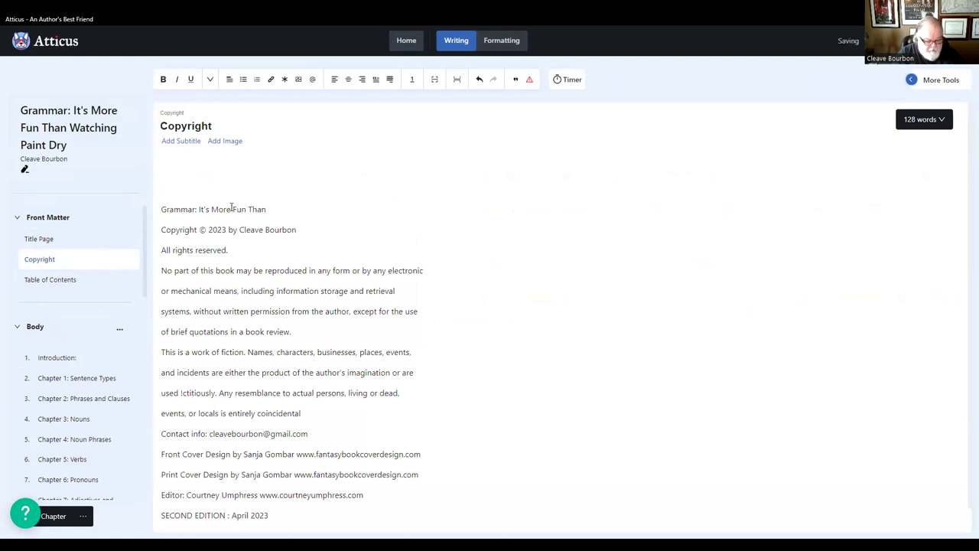
pyautogui.write(' Watching ')
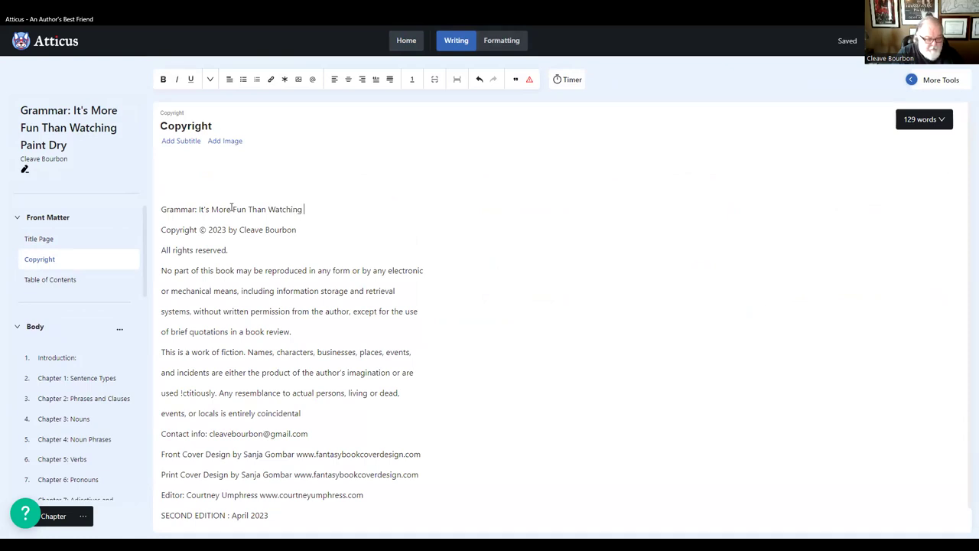
pyautogui.write('Paint Dry')
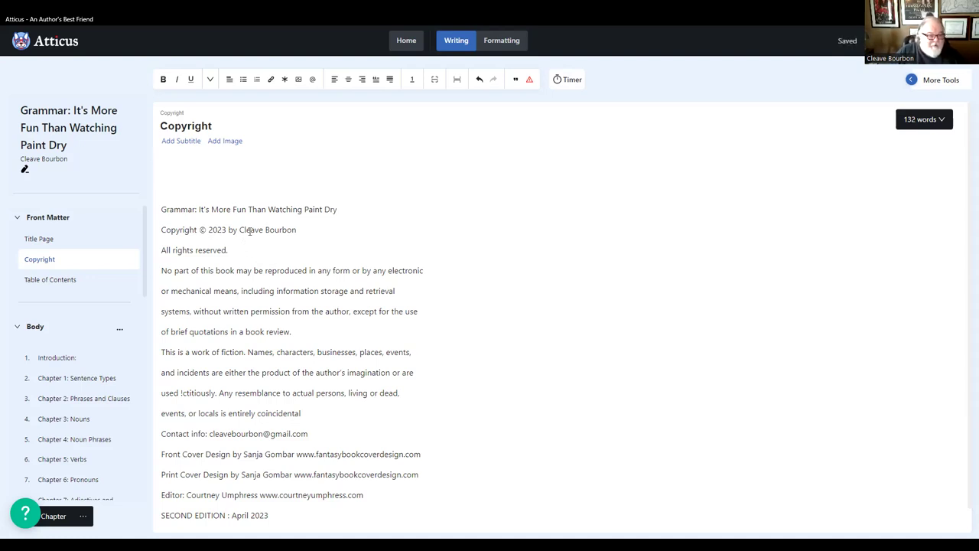
# - Add a 1 to the end of the print number line and change the edition line to "FIRST EDITION"
pyautogui.scroll(-1, 237, 249)
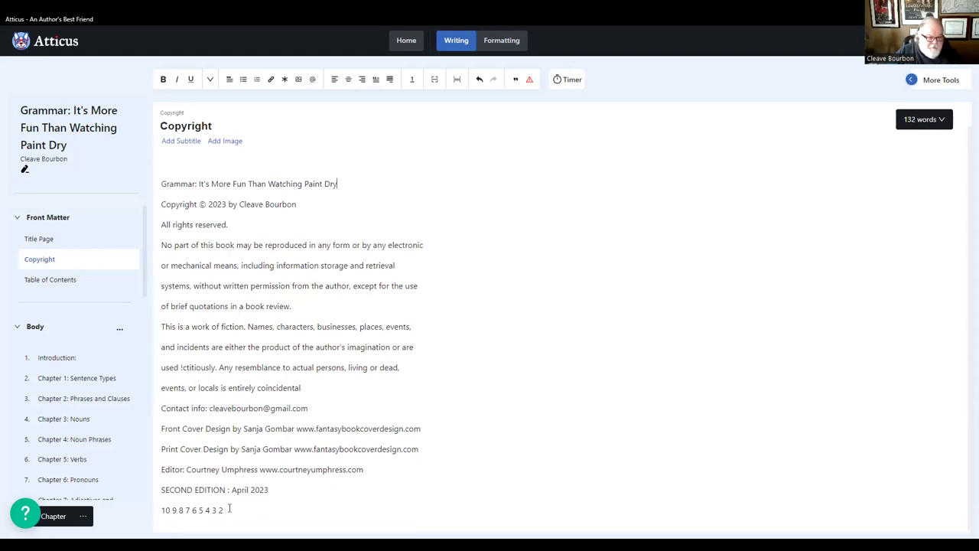
pyautogui.click(239, 510)
pyautogui.write('1')
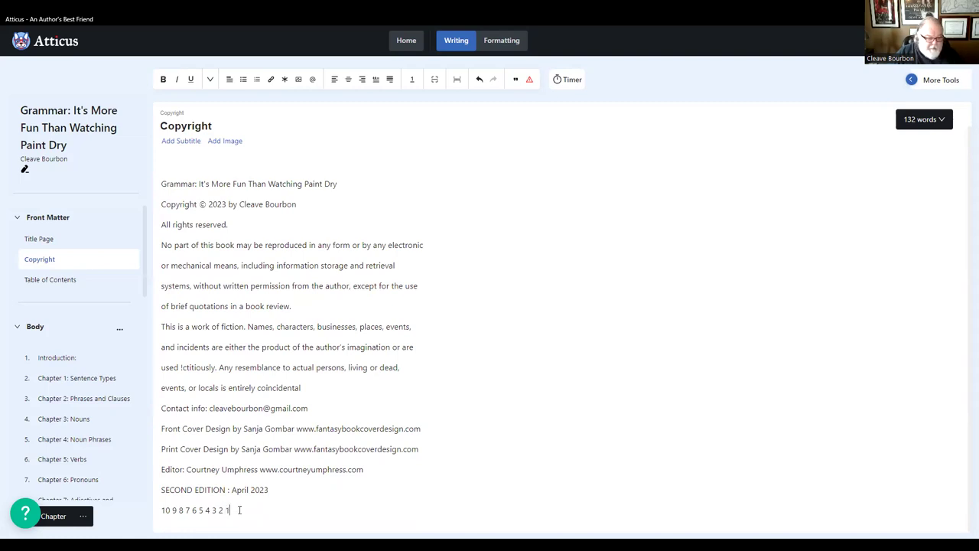
pyautogui.doubleClick(178, 489)
pyautogui.press('BackSpace')
pyautogui.write('FIRST')
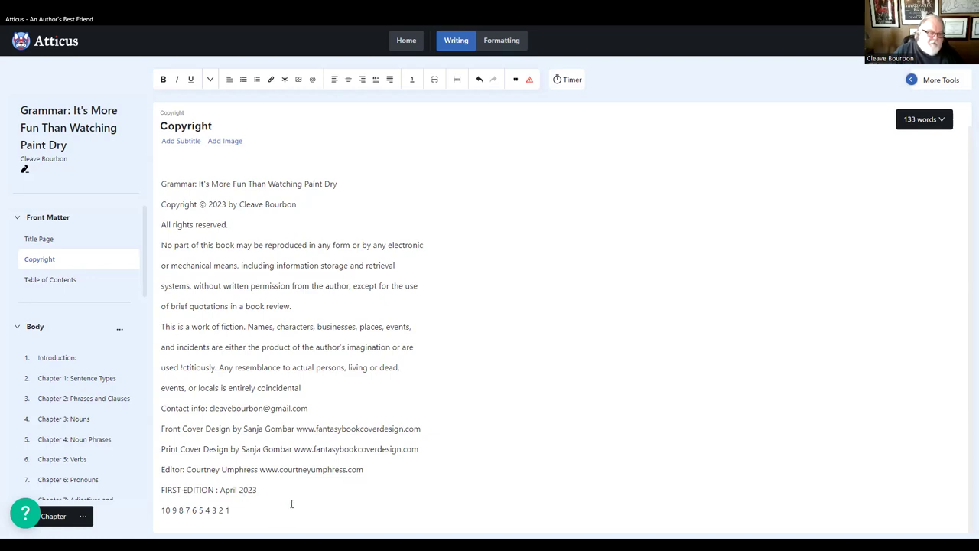
pyautogui.click(181, 490)
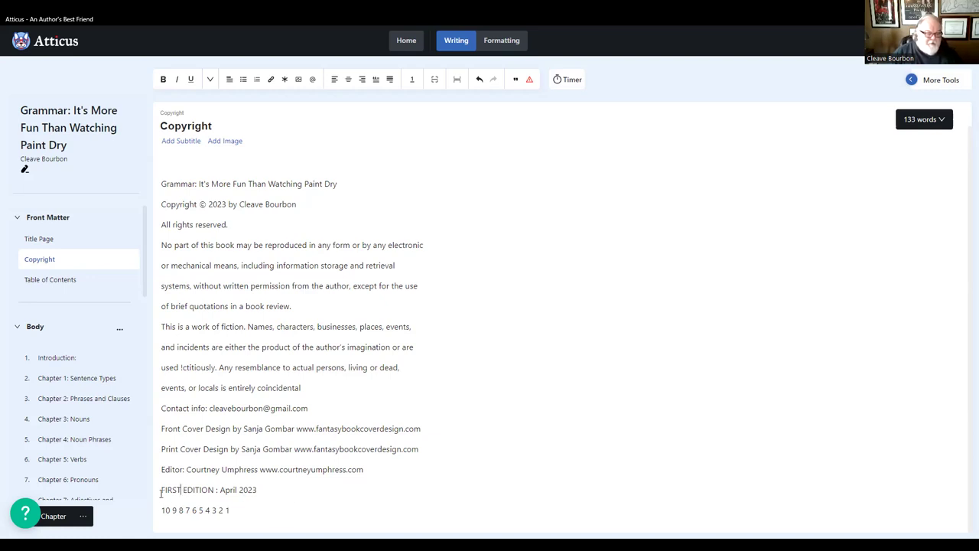
# - Review the grammar book's Table of Contents and body chapter list down to the untitled chapters at the end
pyautogui.click(65, 283)
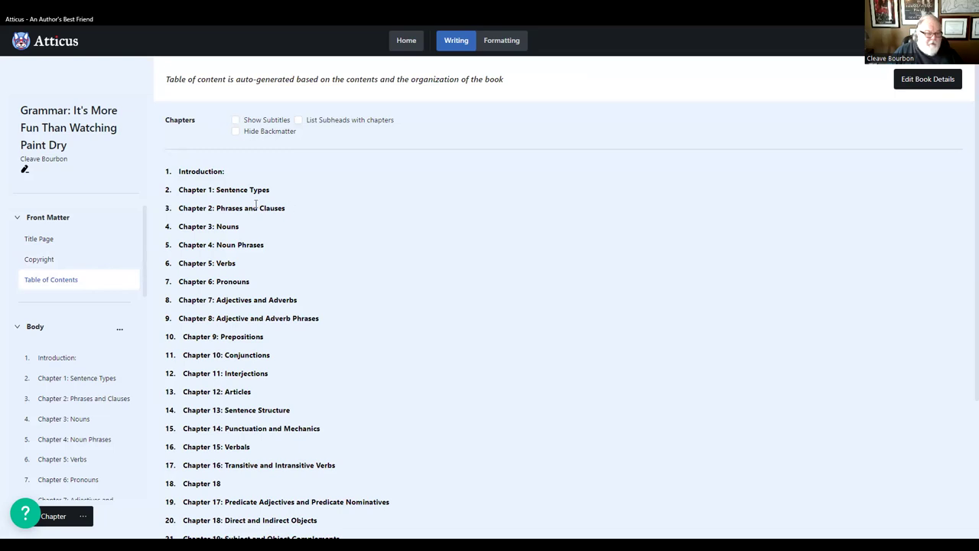
pyautogui.scroll(-3, 248, 222)
pyautogui.scroll(-1, 249, 290)
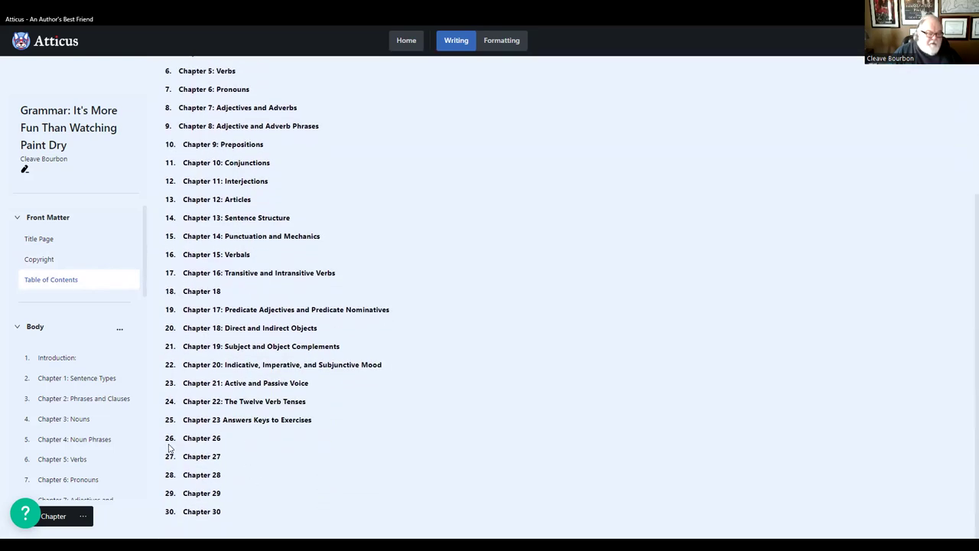
pyautogui.scroll(-8, 92, 428)
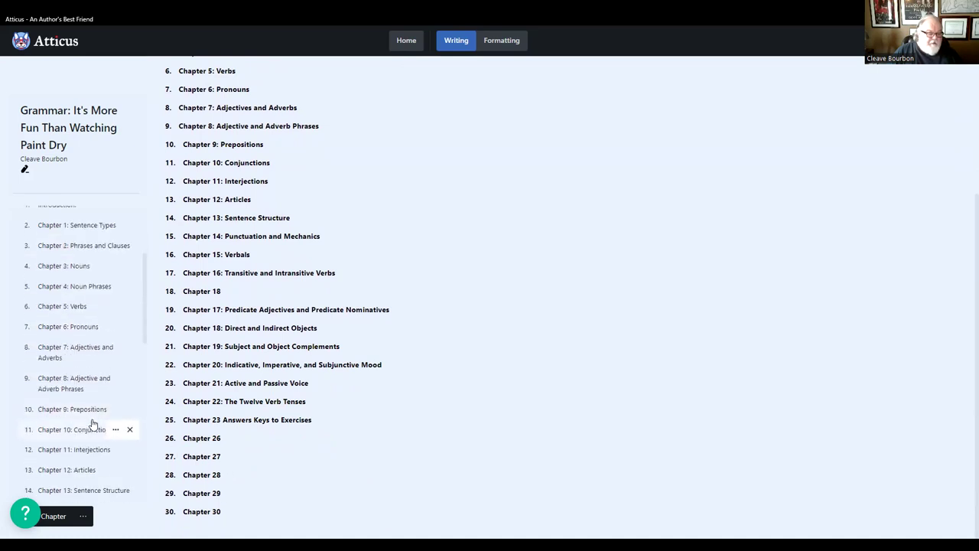
pyautogui.scroll(-2, 94, 430)
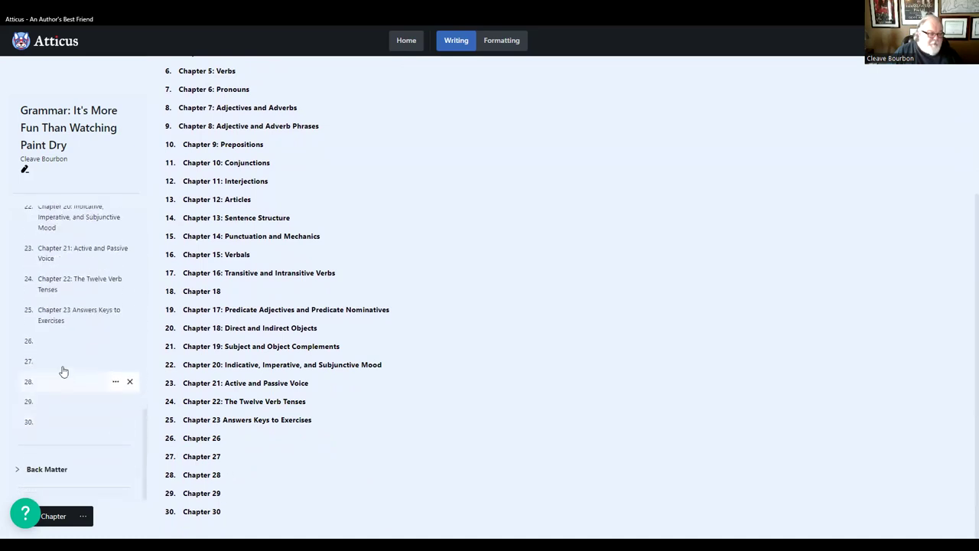
# - Examine the Chapter 23 answer keys and the contents of the untitled chapters 26 to 30
pyautogui.click(61, 319)
pyautogui.scroll(-7, 231, 368)
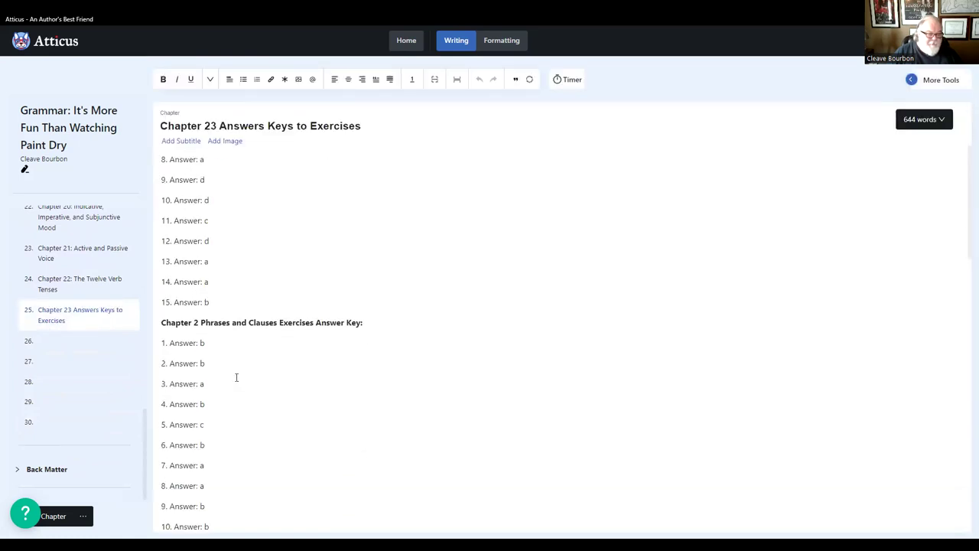
pyautogui.scroll(-4, 237, 377)
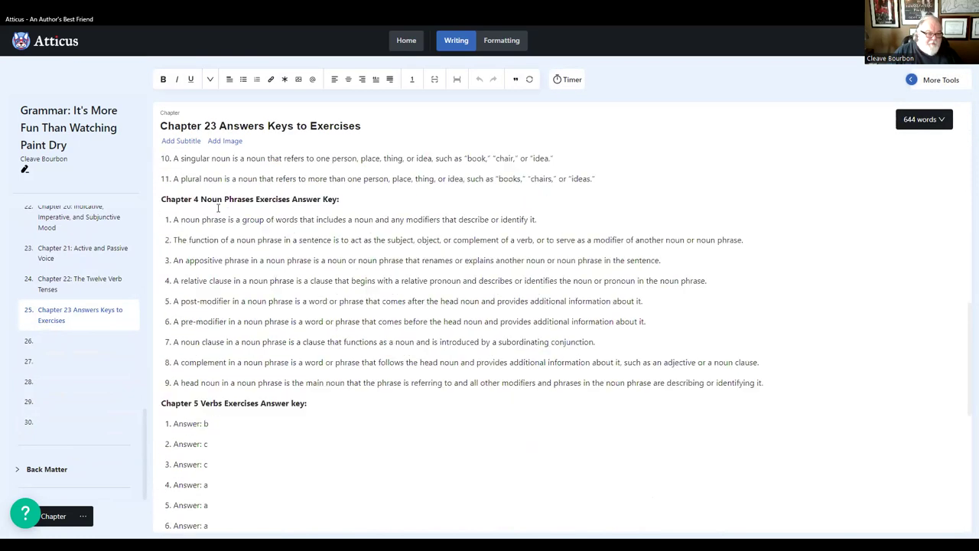
pyautogui.scroll(-6, 279, 406)
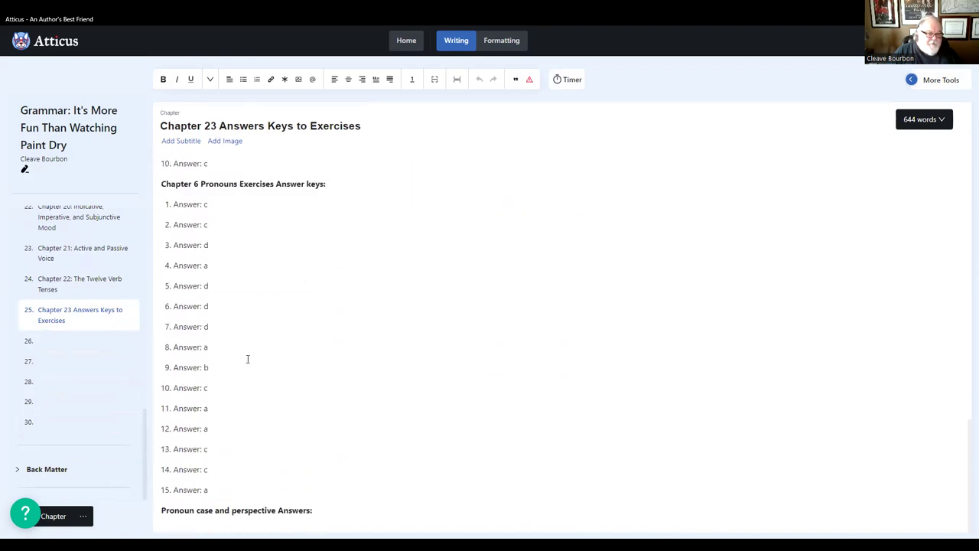
pyautogui.scroll(1, 247, 359)
pyautogui.click(42, 343)
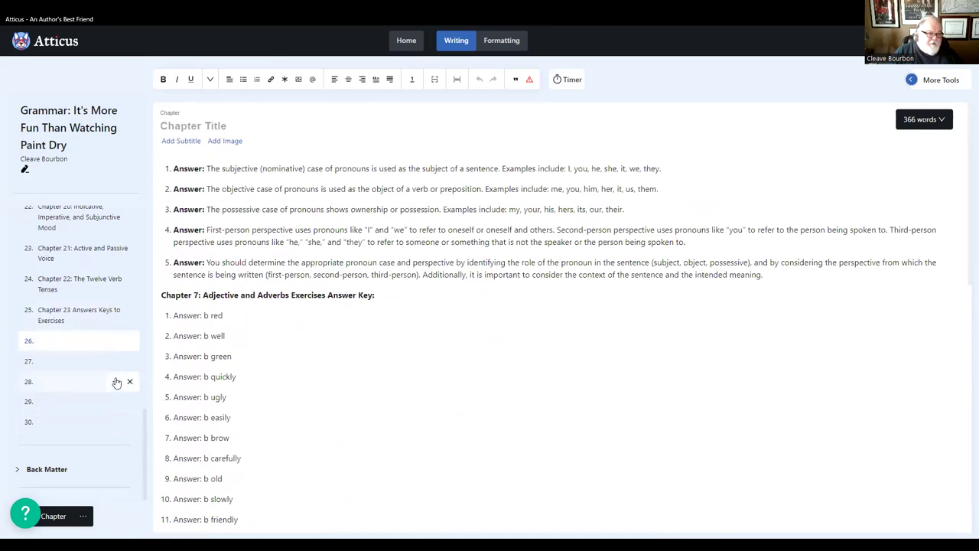
pyautogui.click(39, 363)
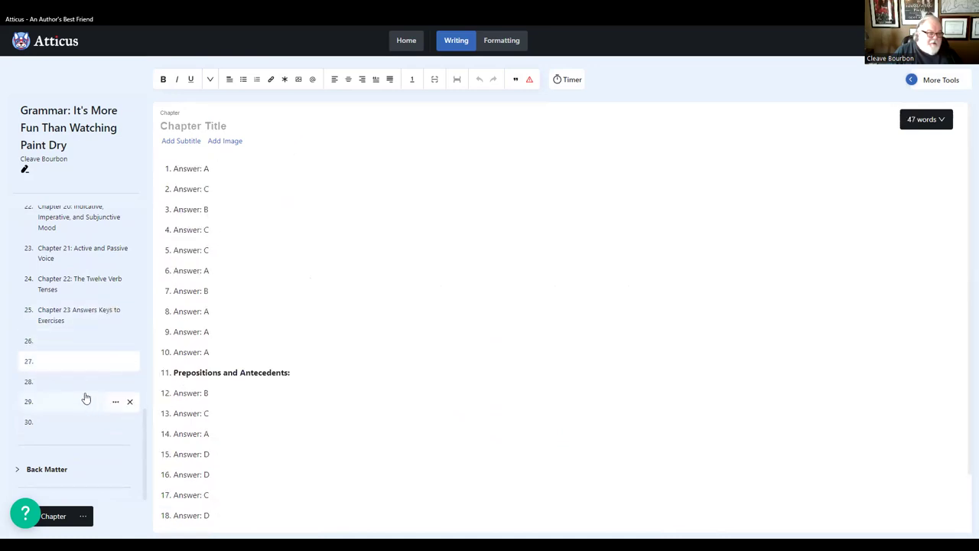
pyautogui.click(59, 385)
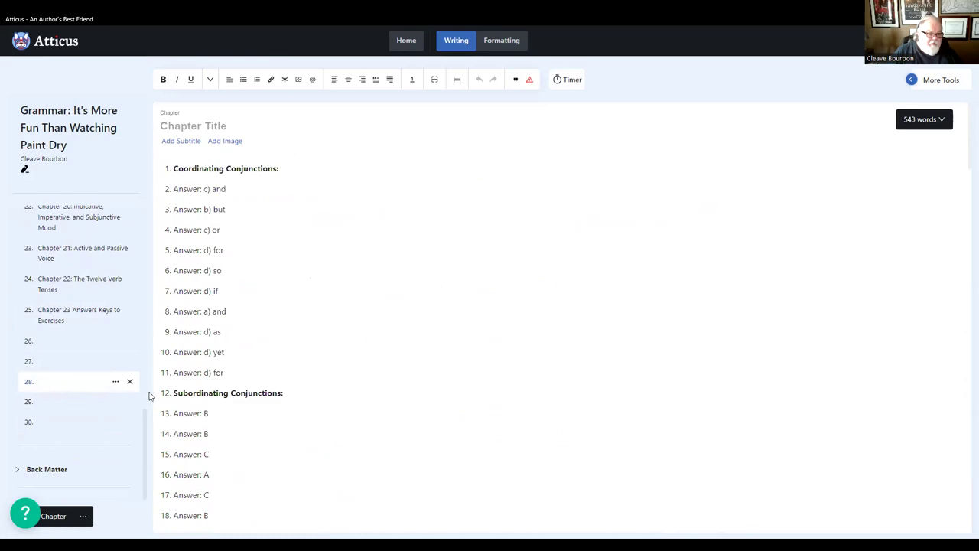
pyautogui.click(42, 402)
pyautogui.click(47, 425)
pyautogui.scroll(-2, 169, 421)
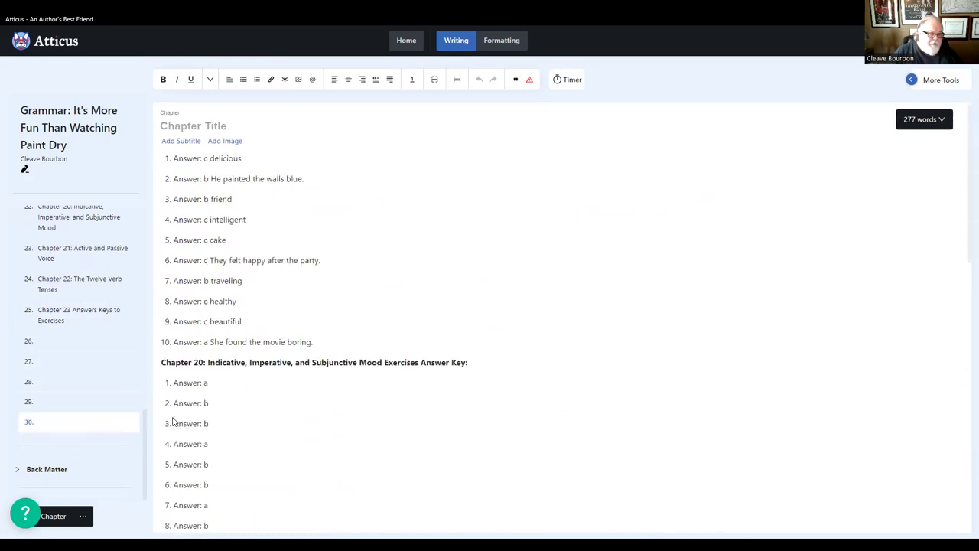
# - Reopen the Chapter 23 answer keys and check where their text ends, at the pronoun case and perspective heading
pyautogui.click(53, 318)
pyautogui.scroll(-8, 222, 441)
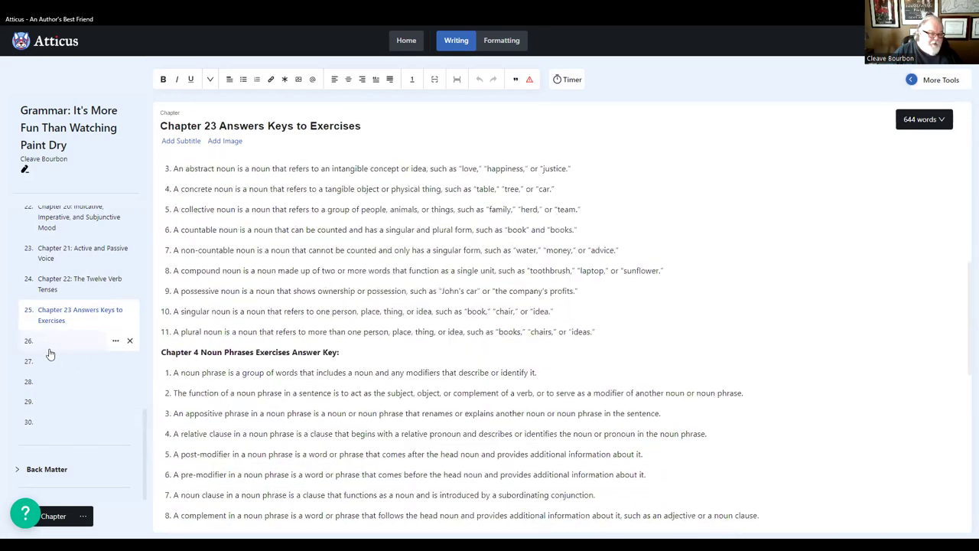
pyautogui.scroll(-10, 280, 433)
pyautogui.scroll(-2, 280, 434)
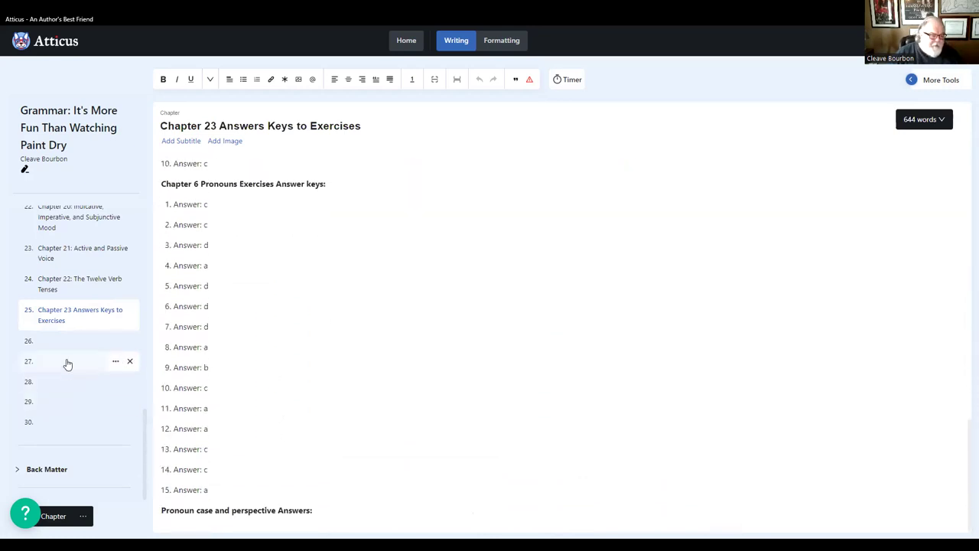
pyautogui.scroll(2, 53, 344)
pyautogui.scroll(-2, 45, 382)
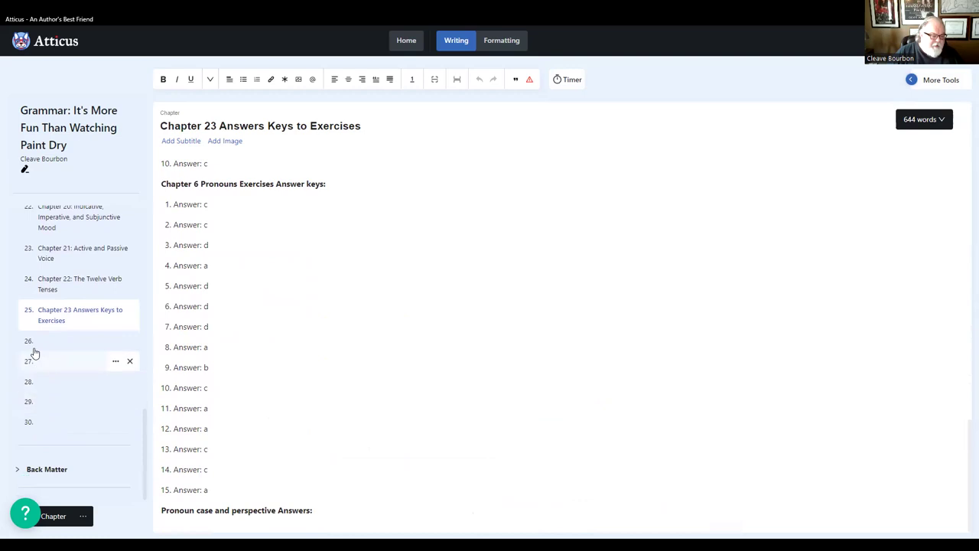
# - Copy the entire text of untitled chapter 26, from the first pronoun case answer to the Prepositions line
pyautogui.click(33, 348)
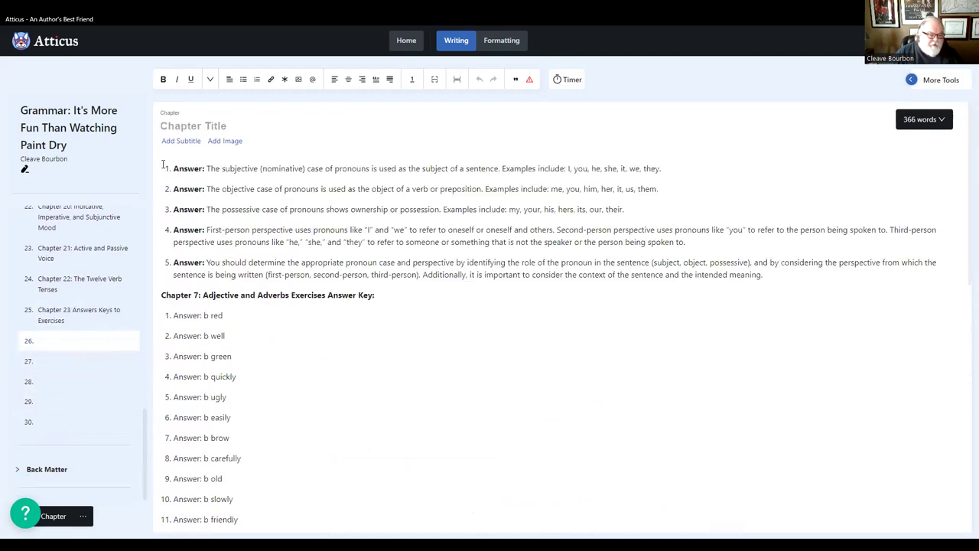
pyautogui.moveTo(164, 168); pyautogui.dragTo(360, 338)
pyautogui.click(319, 352)
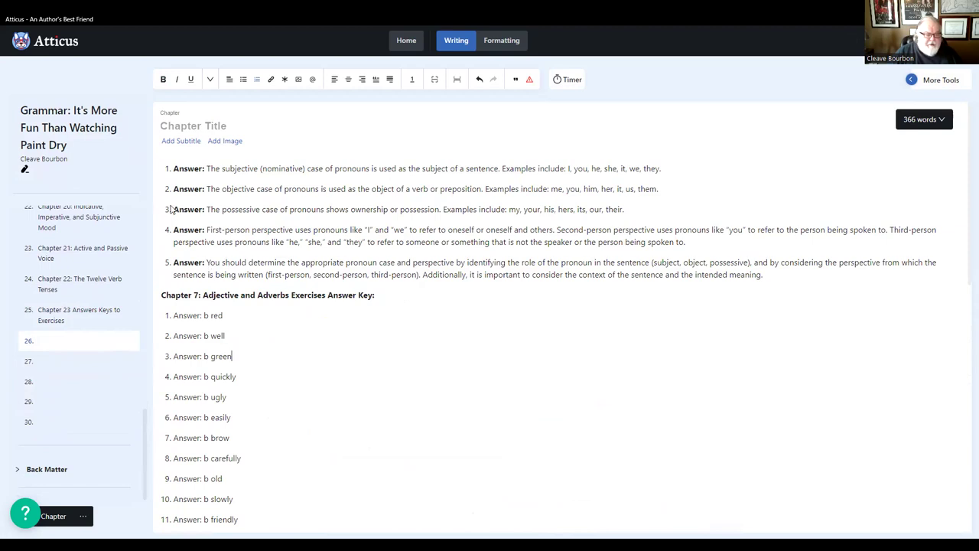
pyautogui.moveTo(163, 164); pyautogui.dragTo(382, 531)
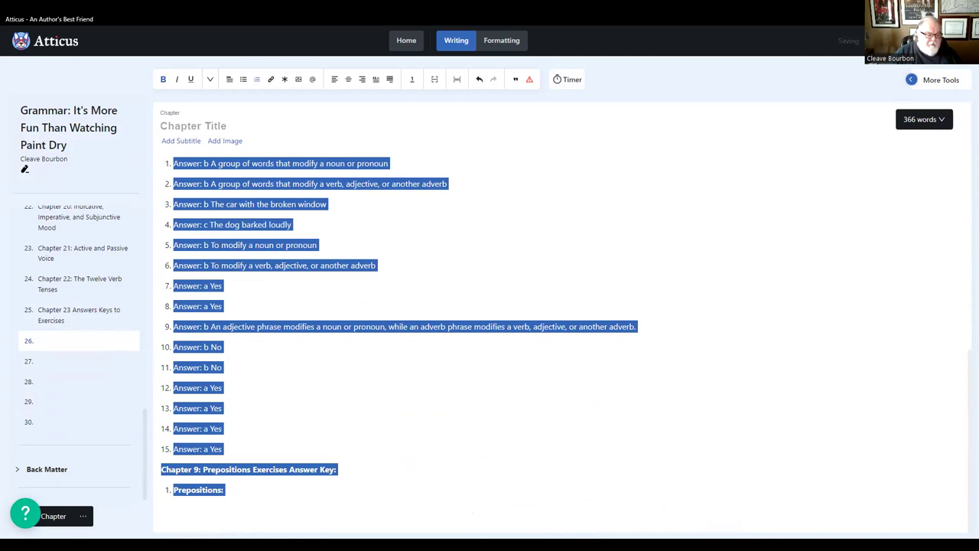
pyautogui.rightClick(243, 223)
pyautogui.click(272, 263)
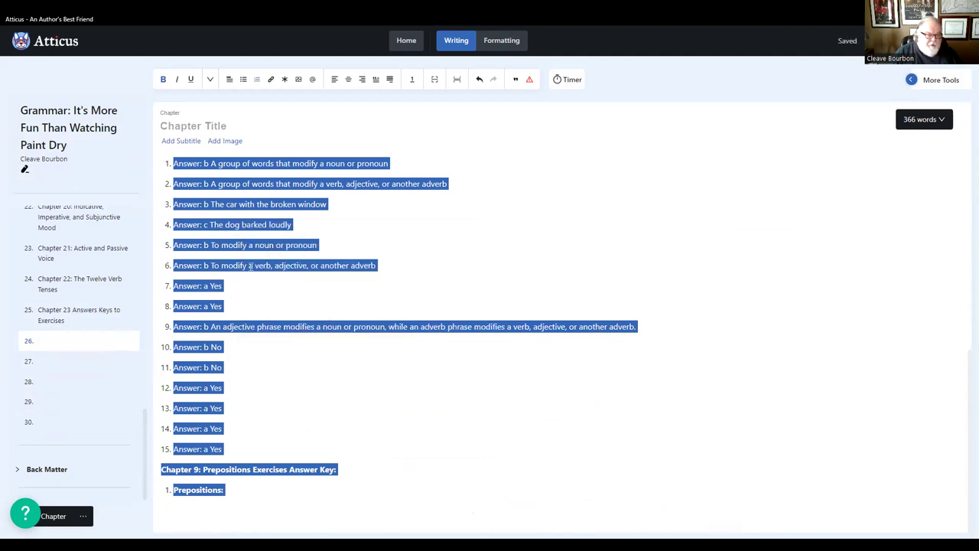
# - Paste the copied answers on a new line below the "Pronoun case and perspective Answers:" heading at the end of Chapter 23
pyautogui.click(50, 320)
pyautogui.scroll(-5, 288, 300)
pyautogui.scroll(-4, 288, 301)
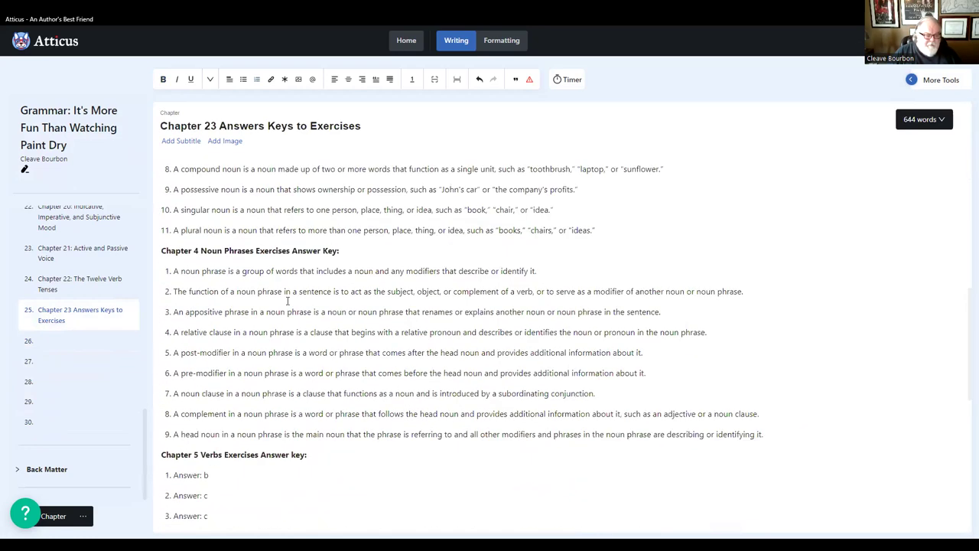
pyautogui.scroll(-6, 287, 301)
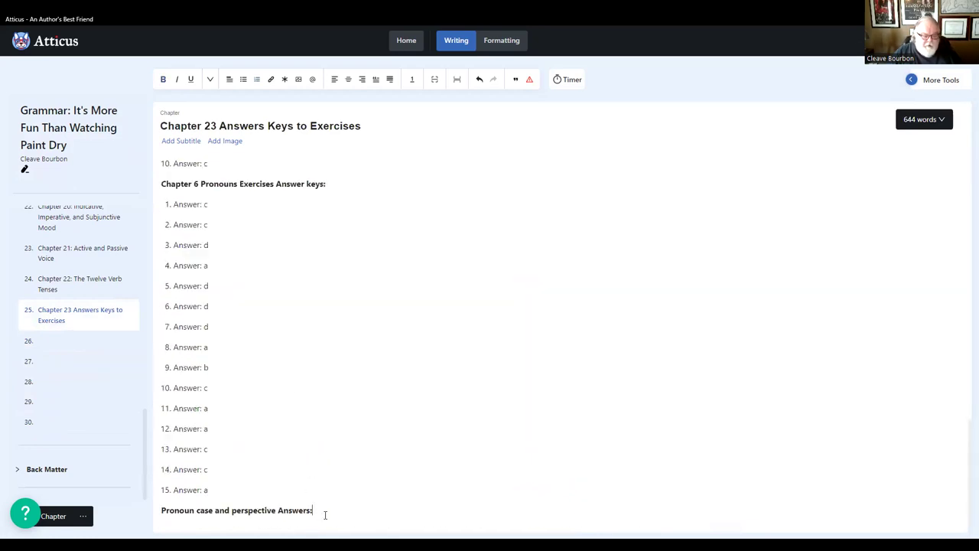
pyautogui.click(176, 520)
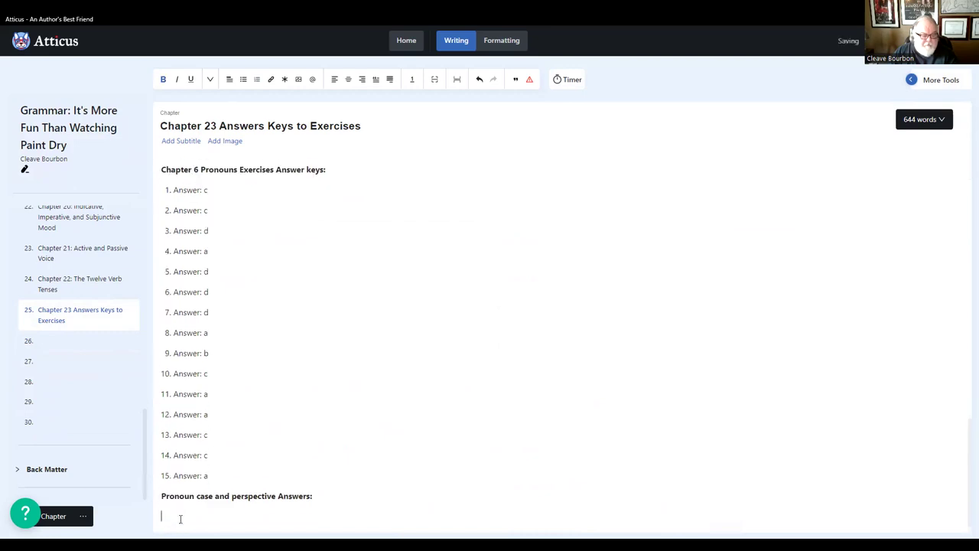
pyautogui.rightClick(173, 518)
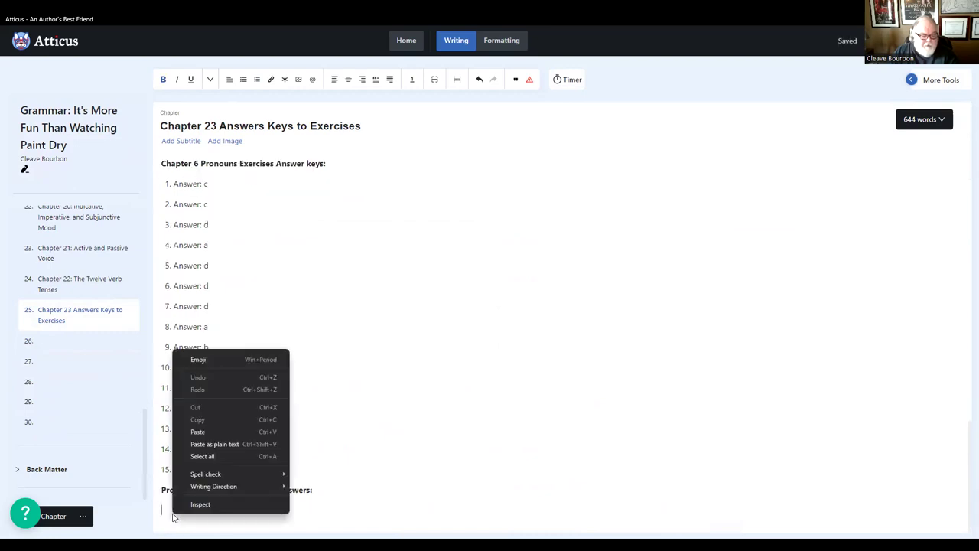
pyautogui.click(198, 431)
pyautogui.scroll(-5, 237, 429)
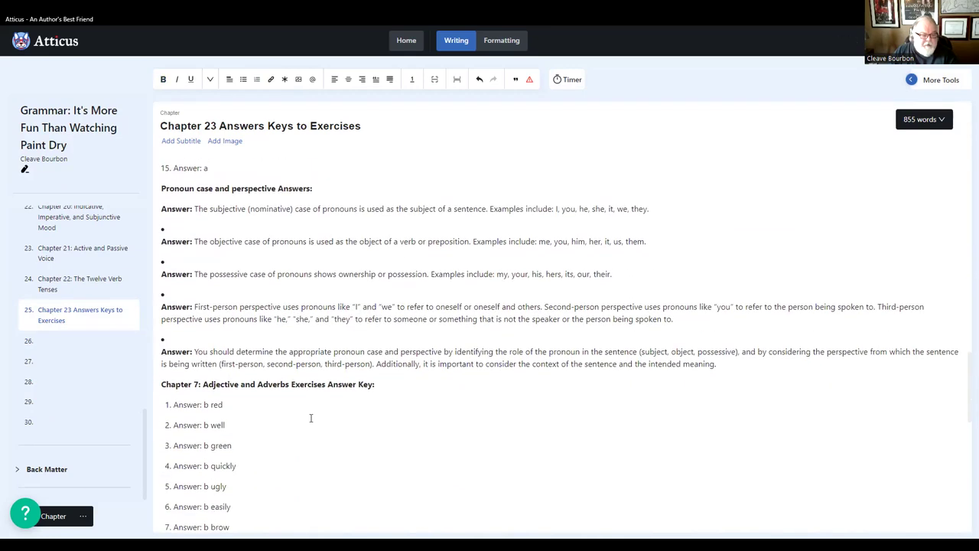
# - Remove the four stray bullet lines between the pasted pronoun case and perspective answers in Chapter 23
pyautogui.scroll(1, 276, 405)
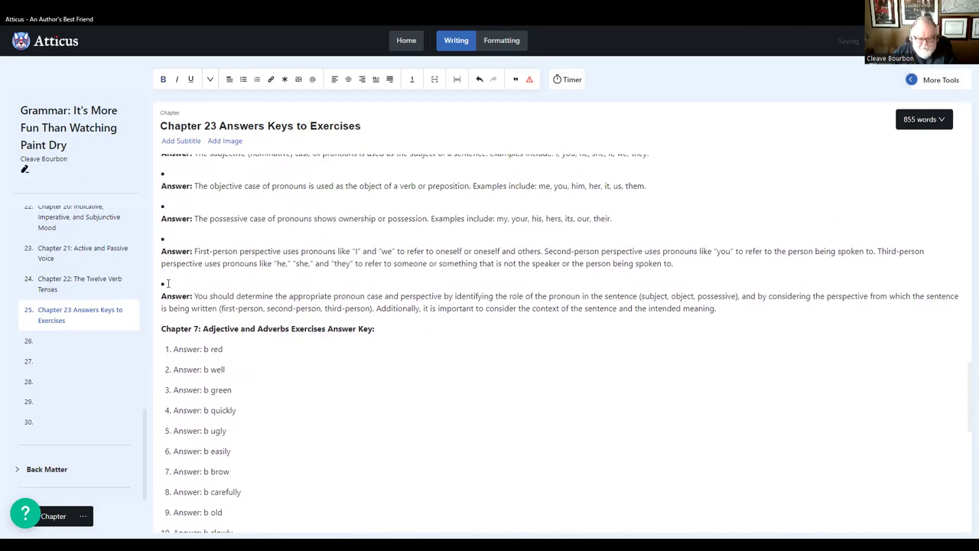
pyautogui.click(168, 282)
pyautogui.press('Delete')
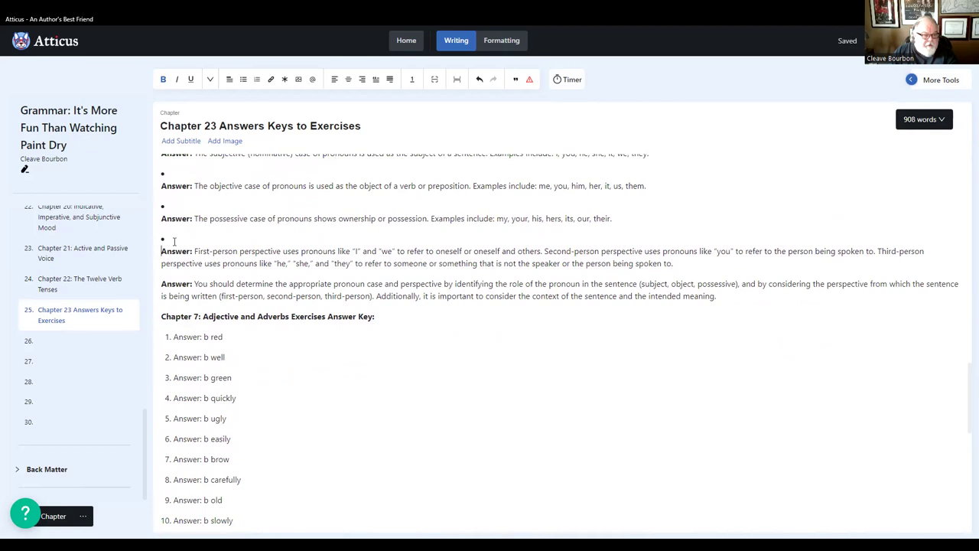
pyautogui.press('Delete')
pyautogui.click(172, 208)
pyautogui.press('Delete')
pyautogui.click(176, 174)
pyautogui.press('Delete')
pyautogui.scroll(3, 201, 282)
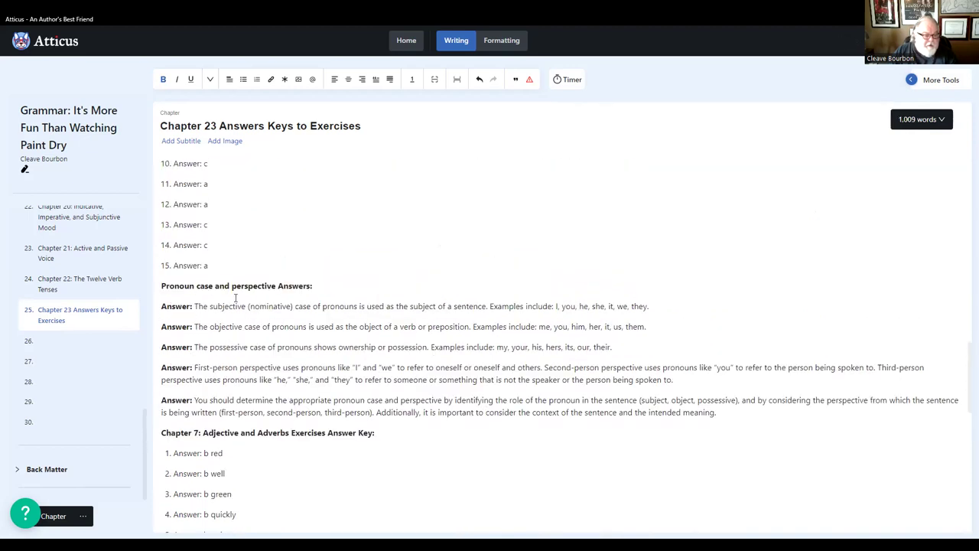
pyautogui.scroll(-5, 230, 321)
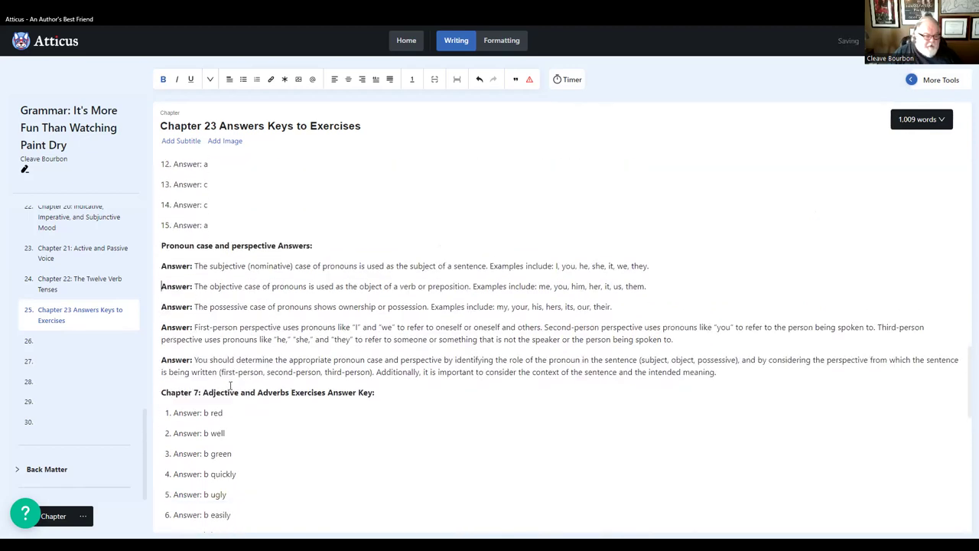
# - Delete untitled chapter 26, whose answers were copied into Chapter 23
pyautogui.click(40, 341)
pyautogui.click(132, 341)
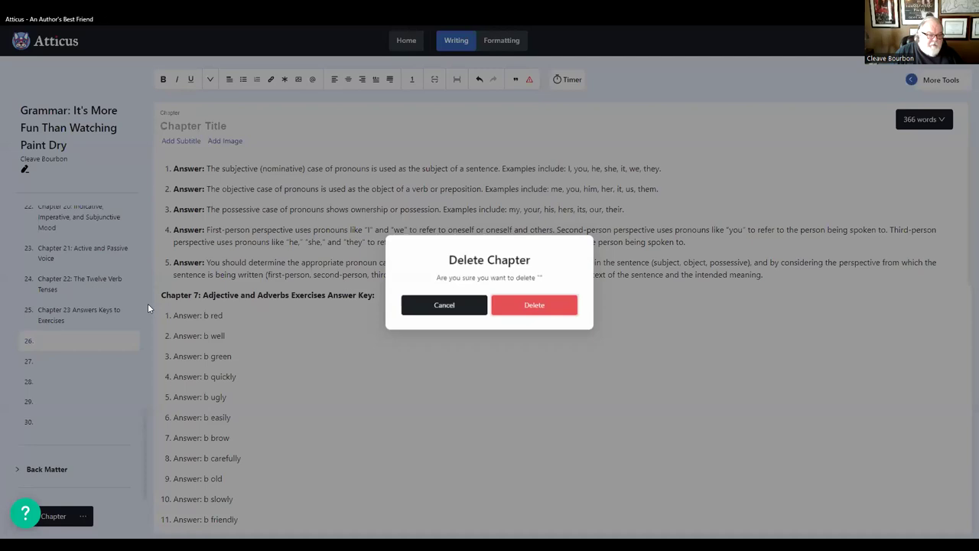
pyautogui.press('Return')
# - Check the end of the Chapter 23 answer keys and review the body chapter list, including its untitled chapters
pyautogui.click(66, 332)
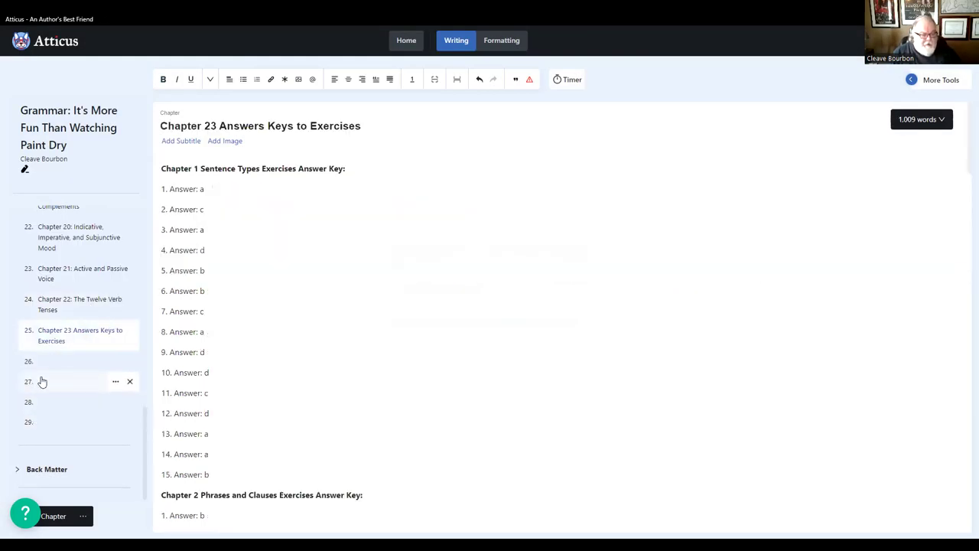
pyautogui.scroll(-10, 299, 312)
pyautogui.scroll(-10, 302, 332)
pyautogui.scroll(-10, 338, 393)
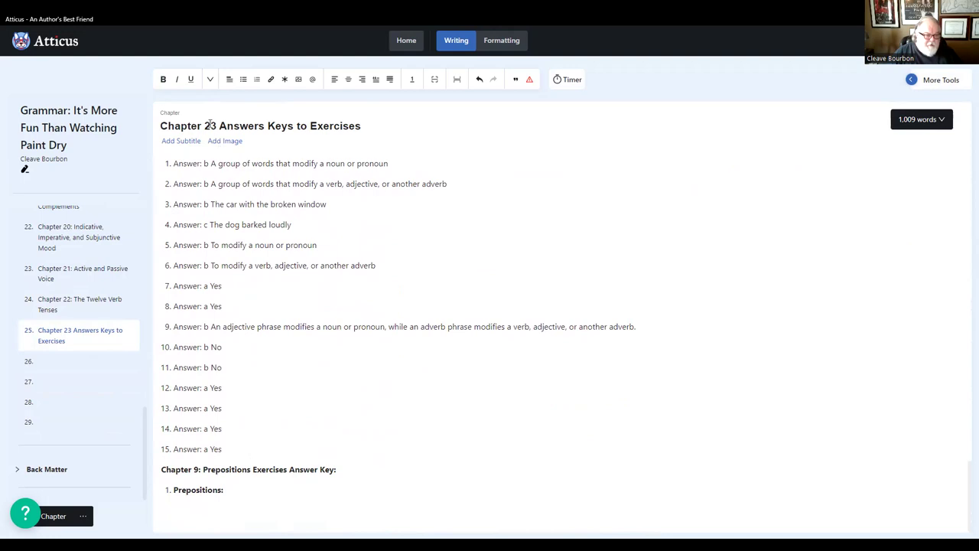
pyautogui.scroll(7, 66, 410)
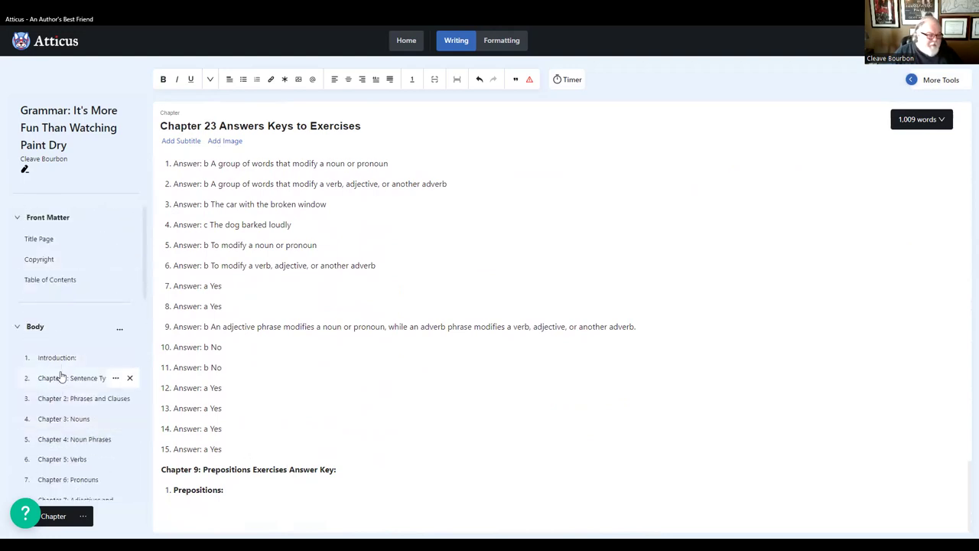
pyautogui.scroll(-2, 46, 383)
pyautogui.scroll(-2, 45, 383)
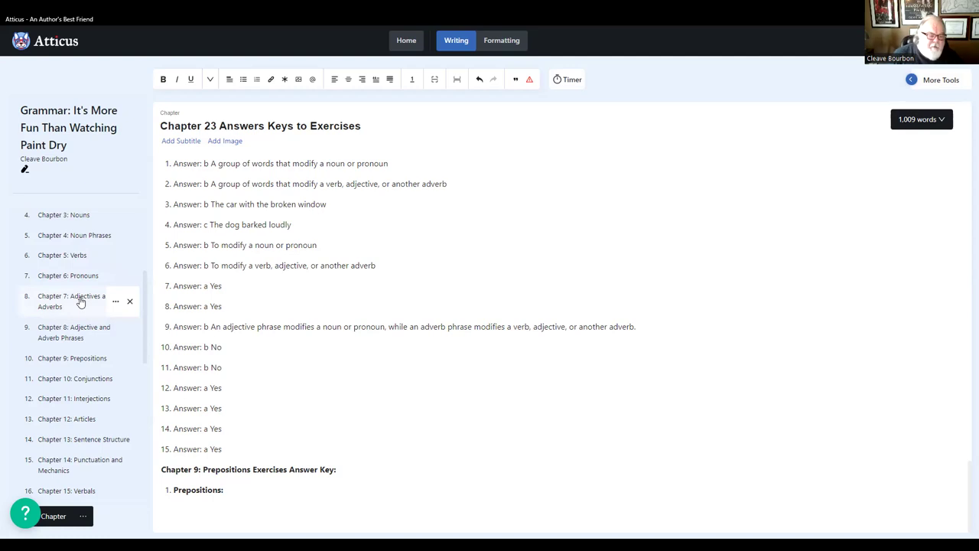
pyautogui.scroll(-5, 74, 371)
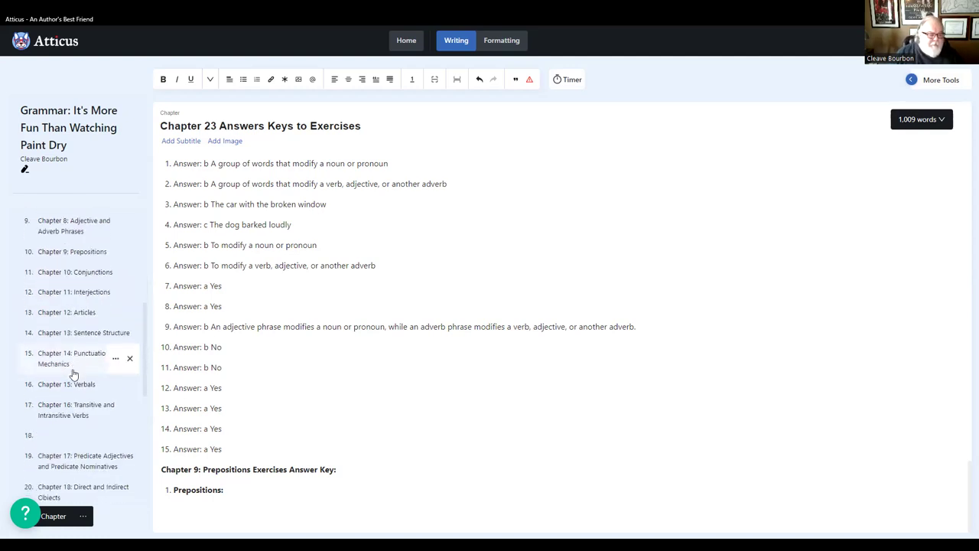
pyautogui.scroll(4, 69, 367)
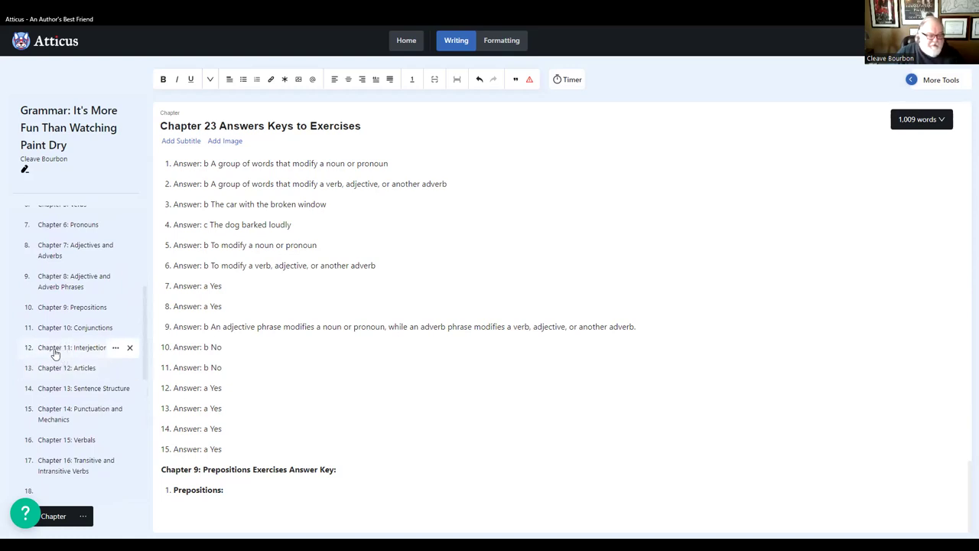
pyautogui.scroll(-3, 54, 353)
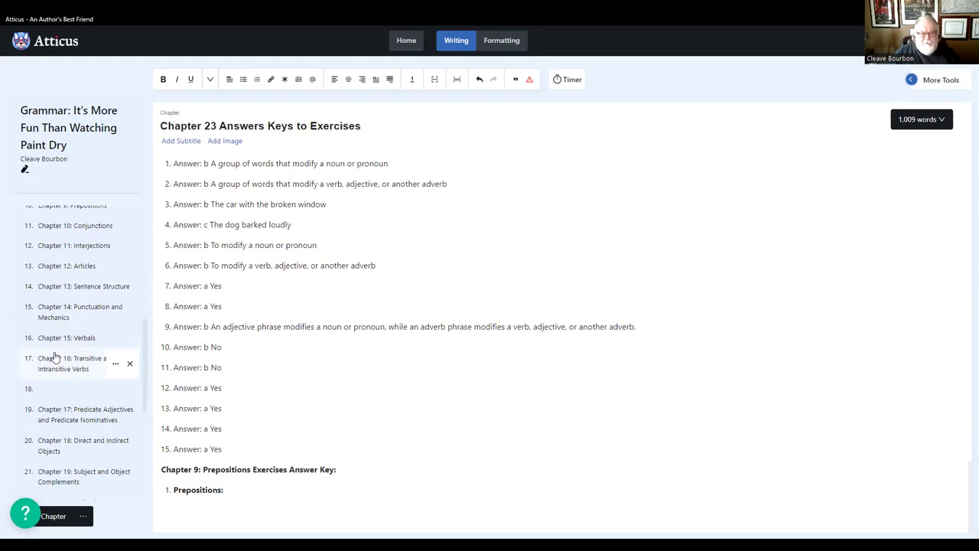
pyautogui.scroll(-2, 53, 355)
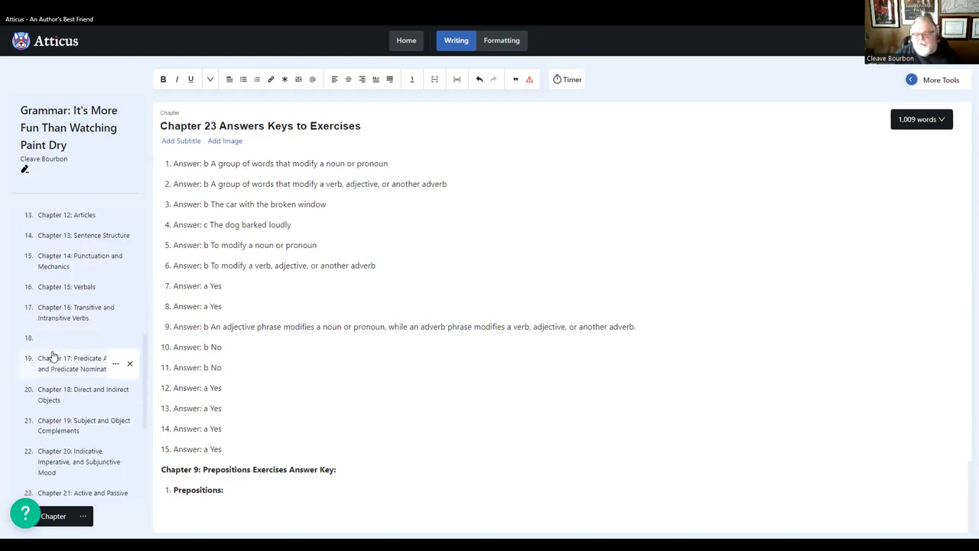
pyautogui.scroll(5, 42, 375)
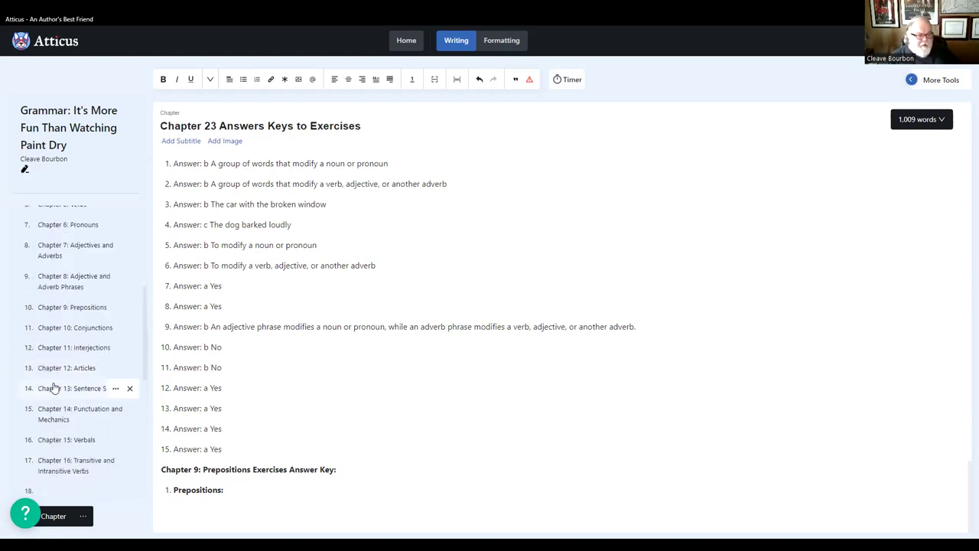
pyautogui.scroll(-10, 55, 360)
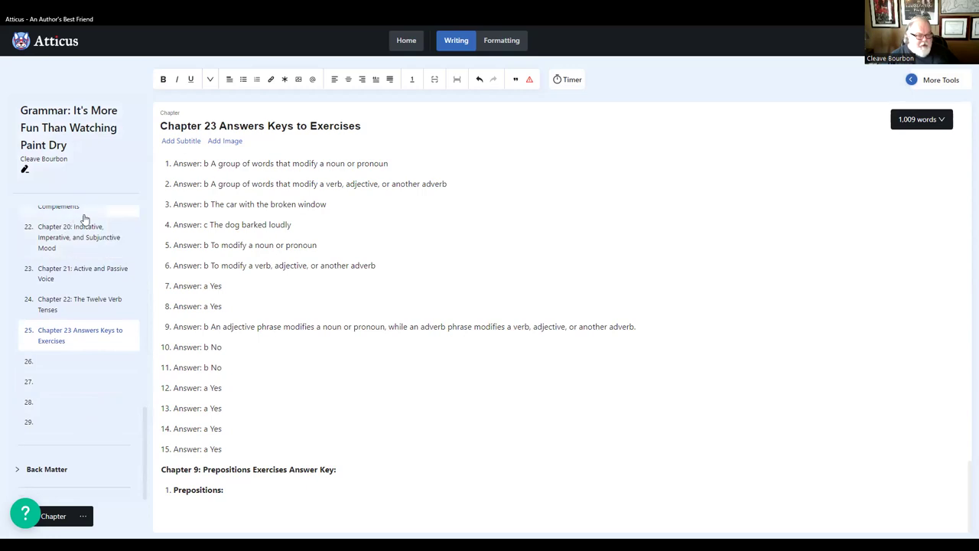
pyautogui.scroll(6, 94, 252)
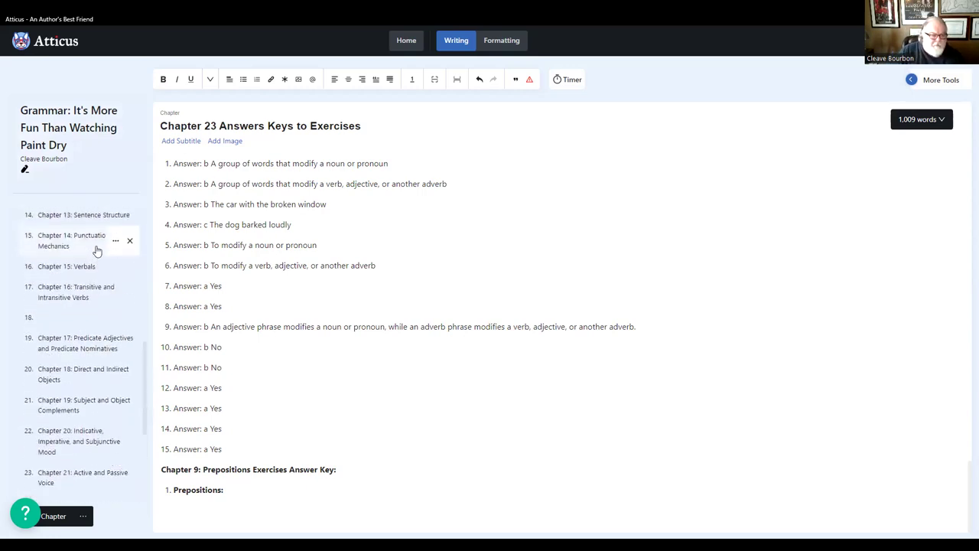
pyautogui.scroll(3, 96, 250)
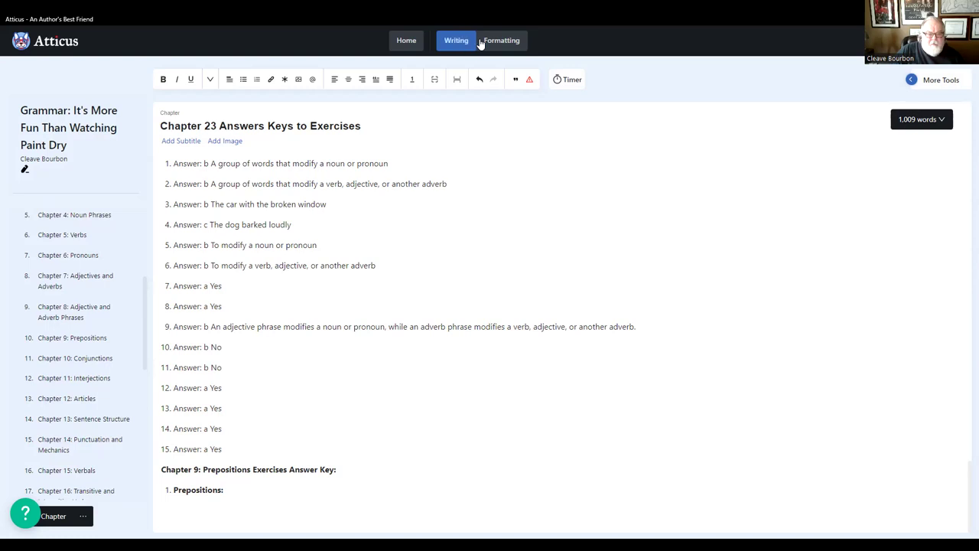
# - View the first page of Atticus formatting themes with Chapter 1: Sentence Types shown in the book preview
pyautogui.click(506, 44)
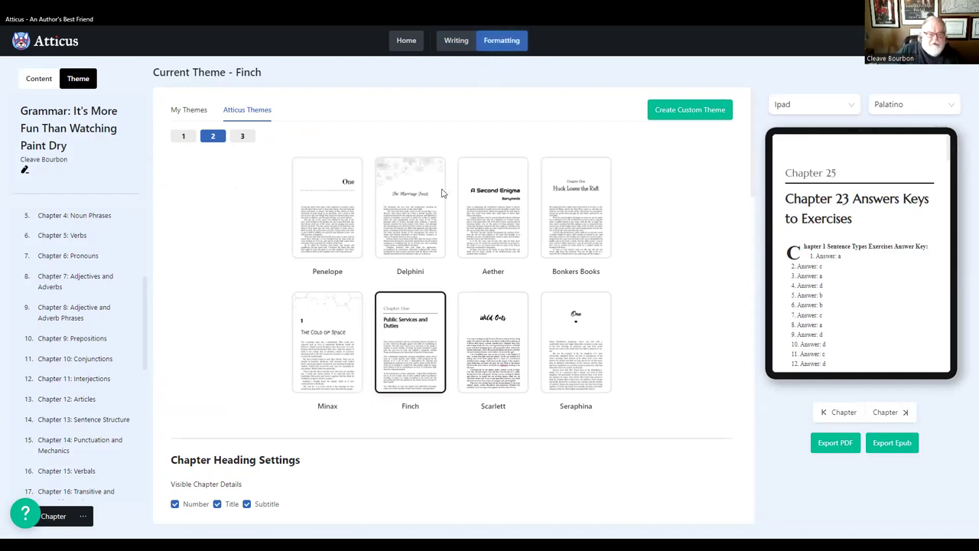
pyautogui.click(185, 137)
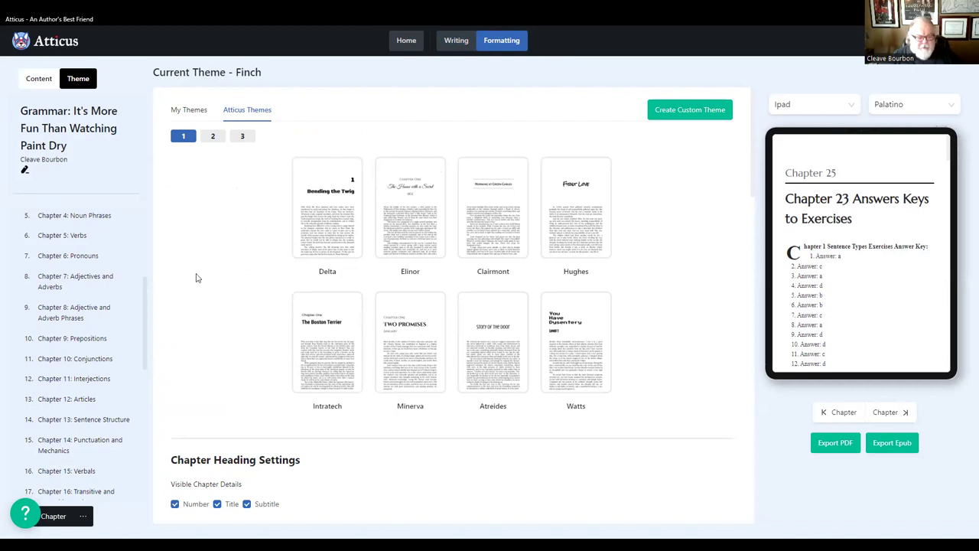
pyautogui.click(61, 215)
pyautogui.scroll(4, 48, 329)
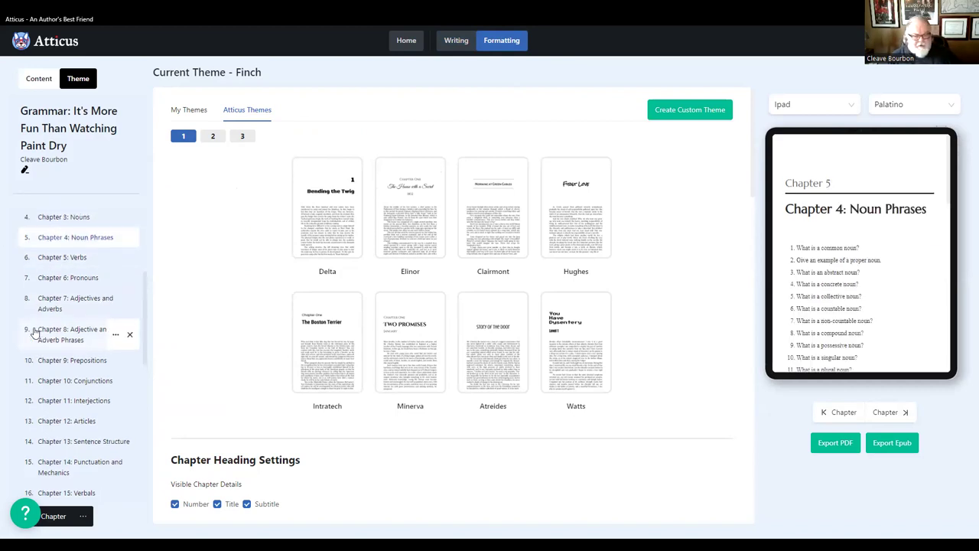
pyautogui.scroll(-3, 53, 367)
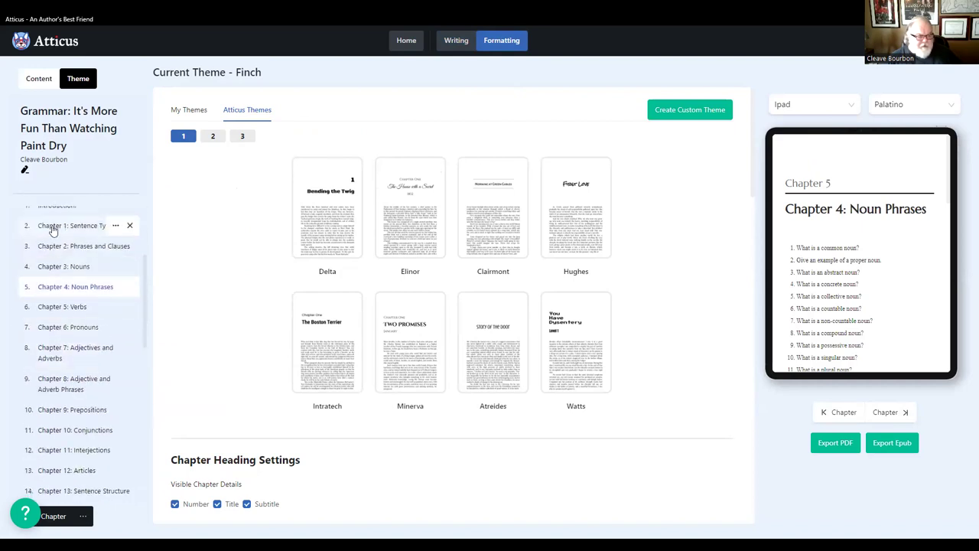
pyautogui.click(51, 225)
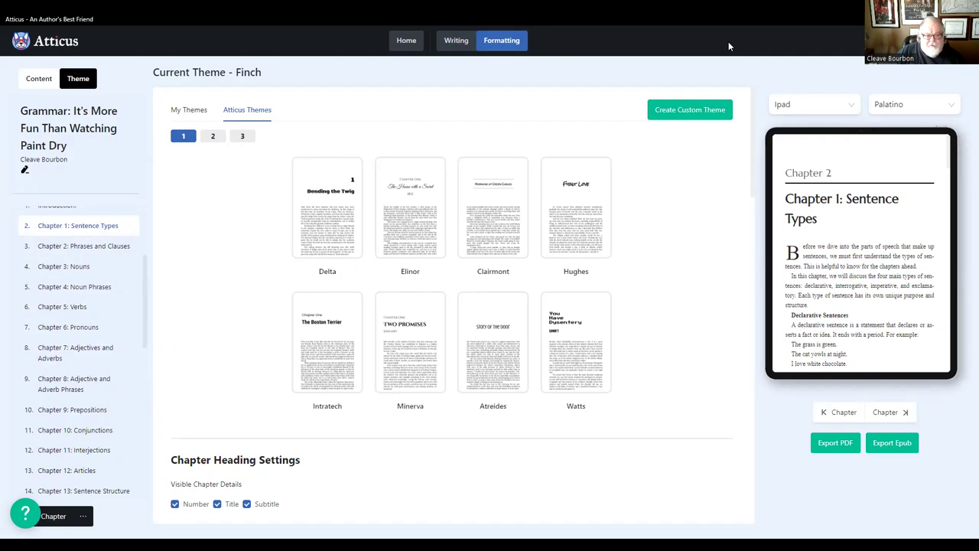
# - Compare the saved custom themes Black Mage, Oracle and First Triine on the book, and apply Oracle
pyautogui.click(189, 110)
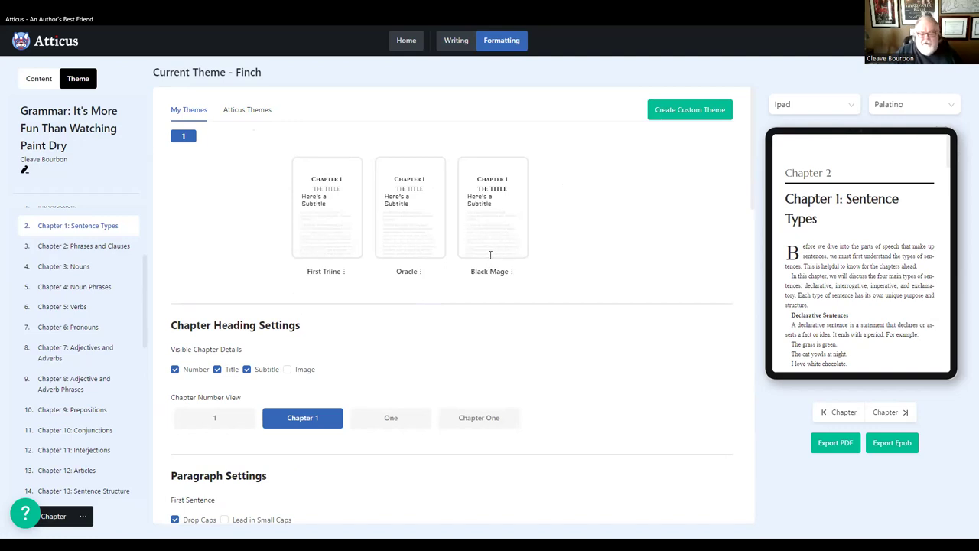
pyautogui.click(496, 201)
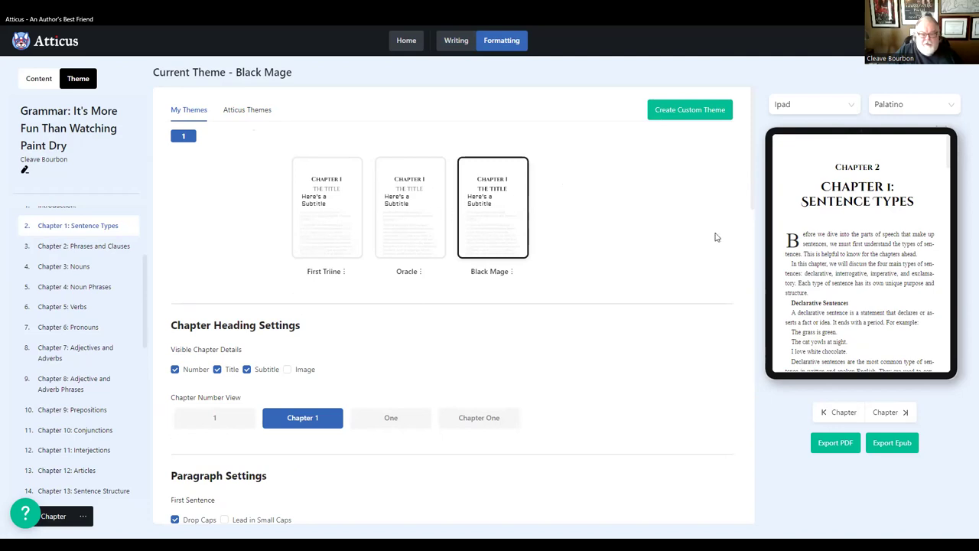
pyautogui.click(405, 222)
pyautogui.click(334, 222)
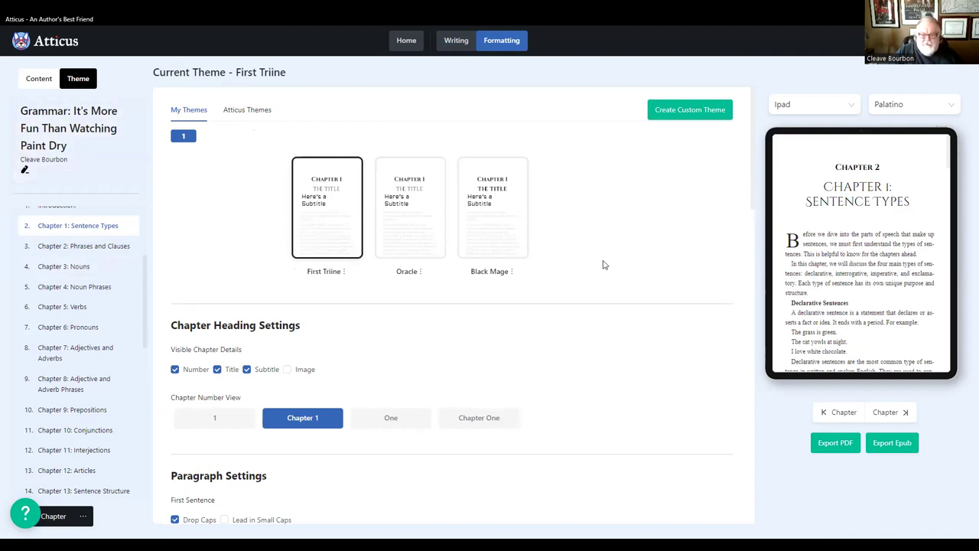
pyautogui.click(404, 211)
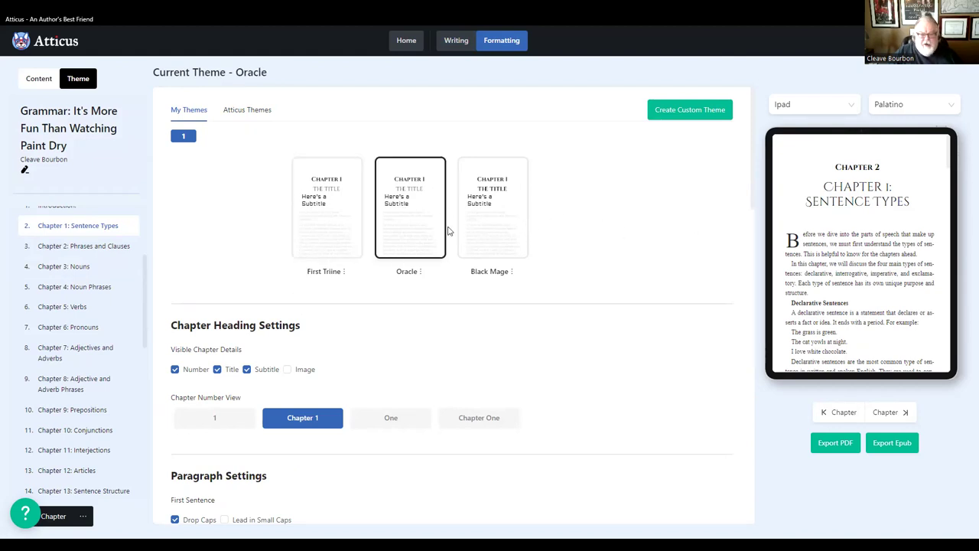
# - Try the built-in Elinor and Clairmont themes on the book with Chapter 1 in the preview
pyautogui.click(242, 110)
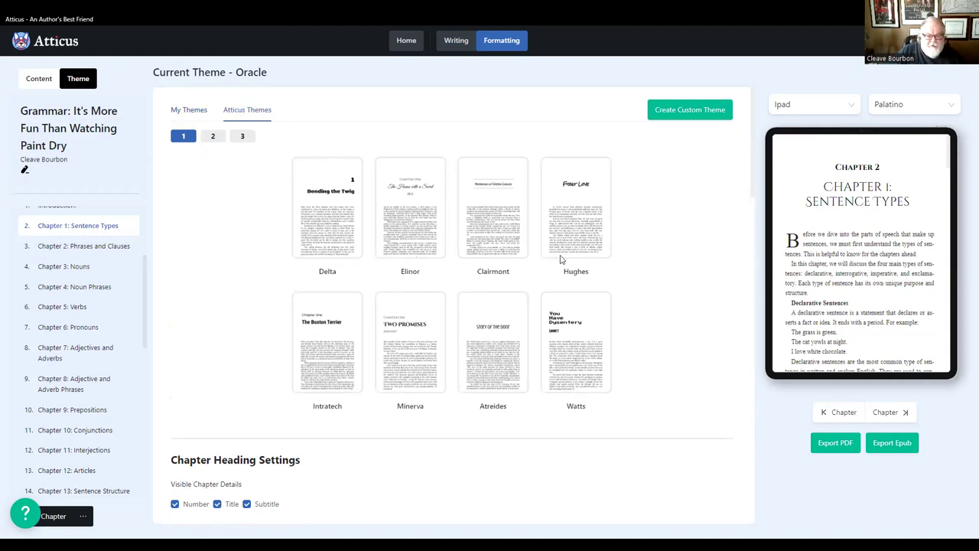
pyautogui.click(337, 225)
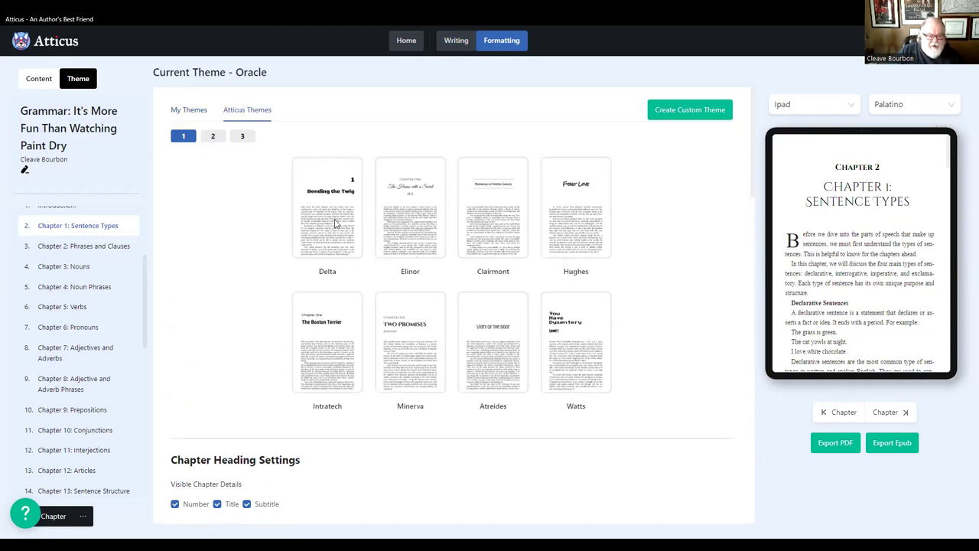
pyautogui.click(404, 210)
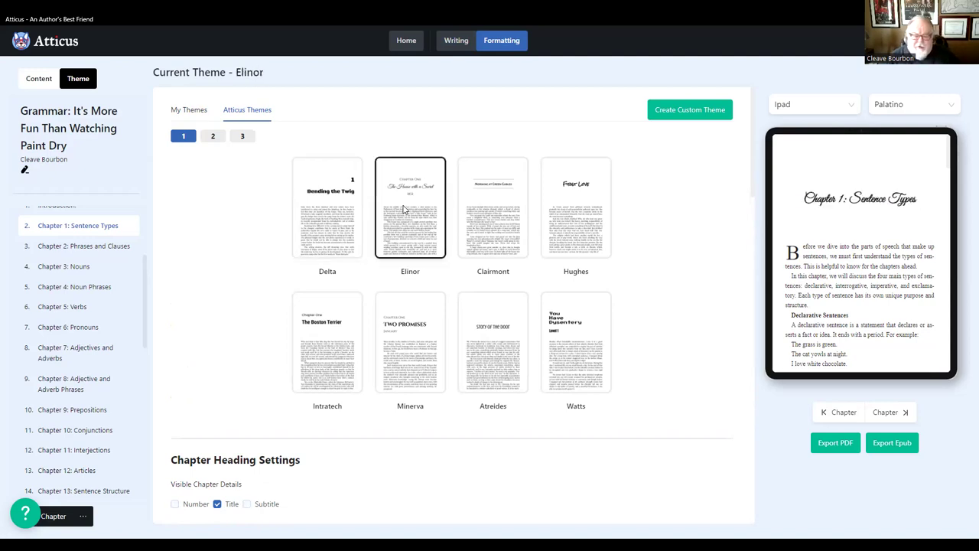
pyautogui.click(514, 225)
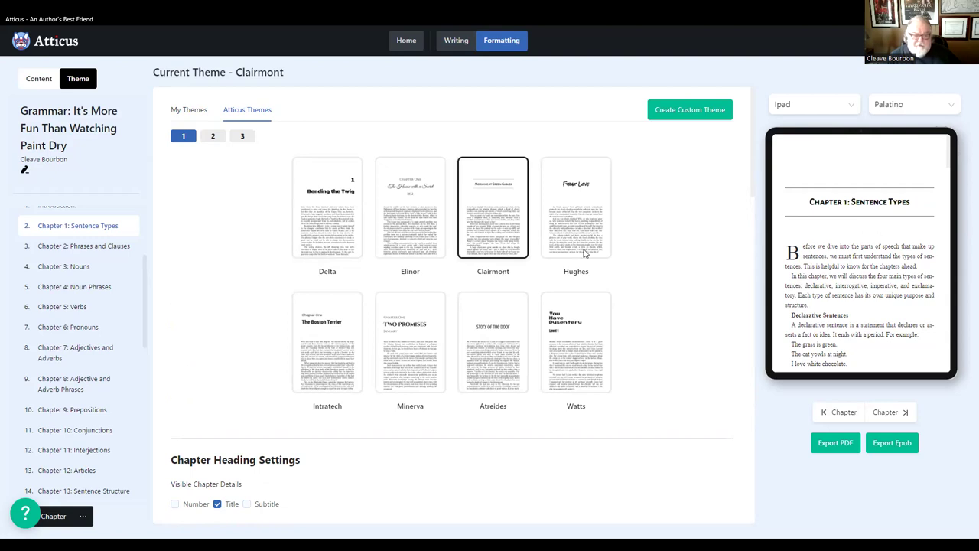
# - Browse the second and third pages of Atticus themes and apply the Finch theme to the book
pyautogui.click(211, 138)
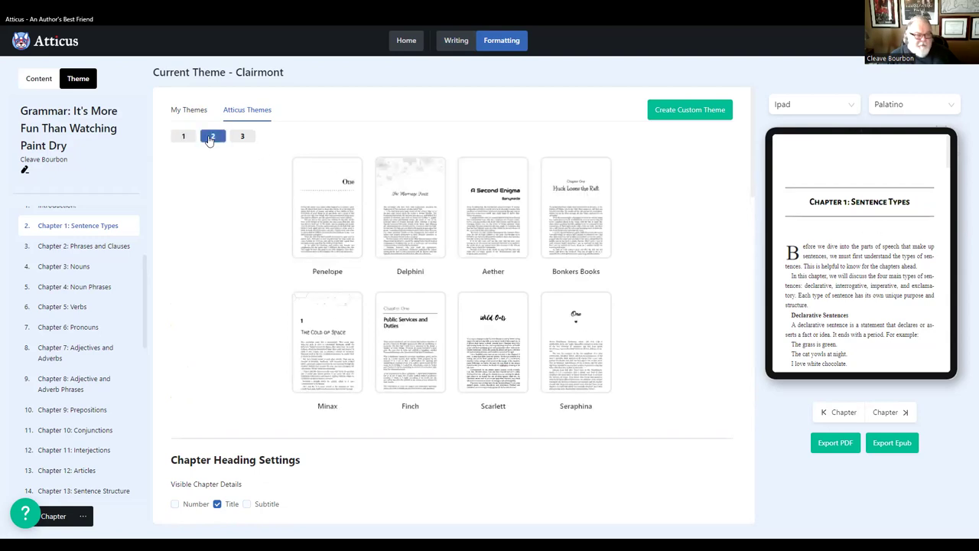
pyautogui.click(237, 138)
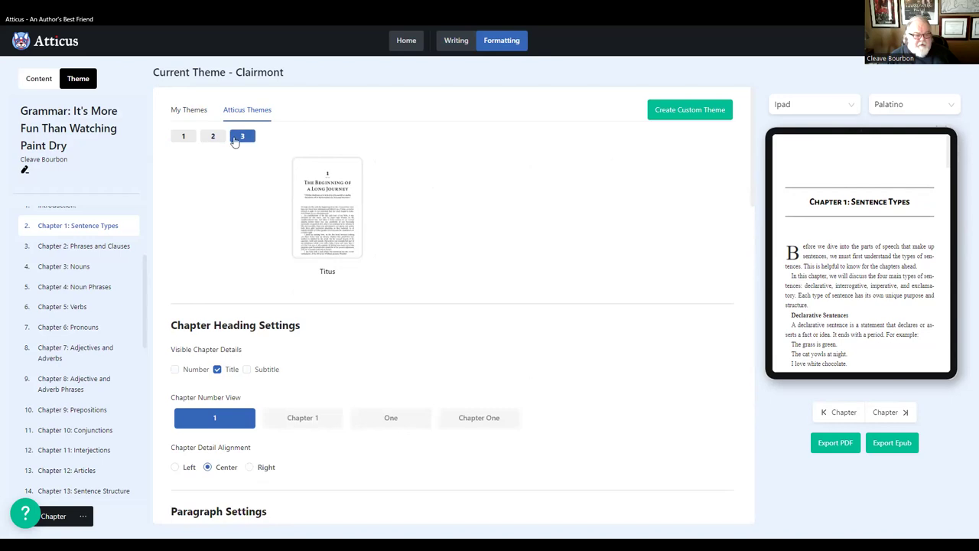
pyautogui.click(214, 138)
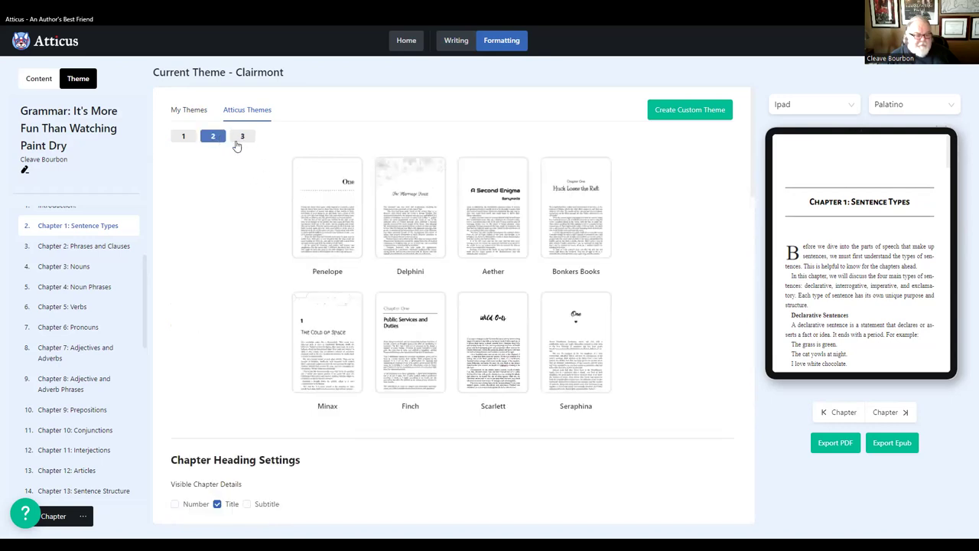
pyautogui.click(405, 335)
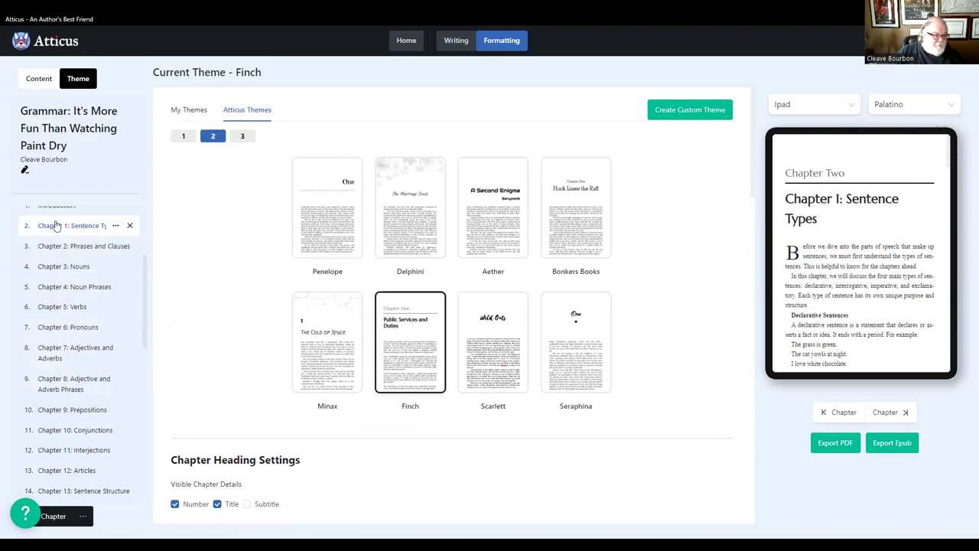
# - Convert the body's Introduction chapter to the Introduction type and compare its preview with Chapter 1: Sentence Types
pyautogui.scroll(3, 55, 225)
pyautogui.click(45, 359)
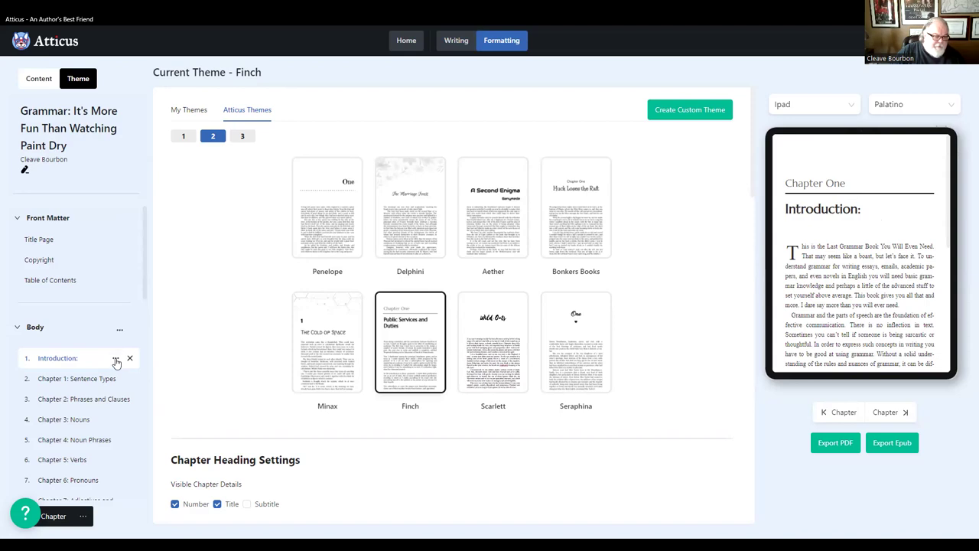
pyautogui.click(117, 361)
pyautogui.moveTo(140, 399)
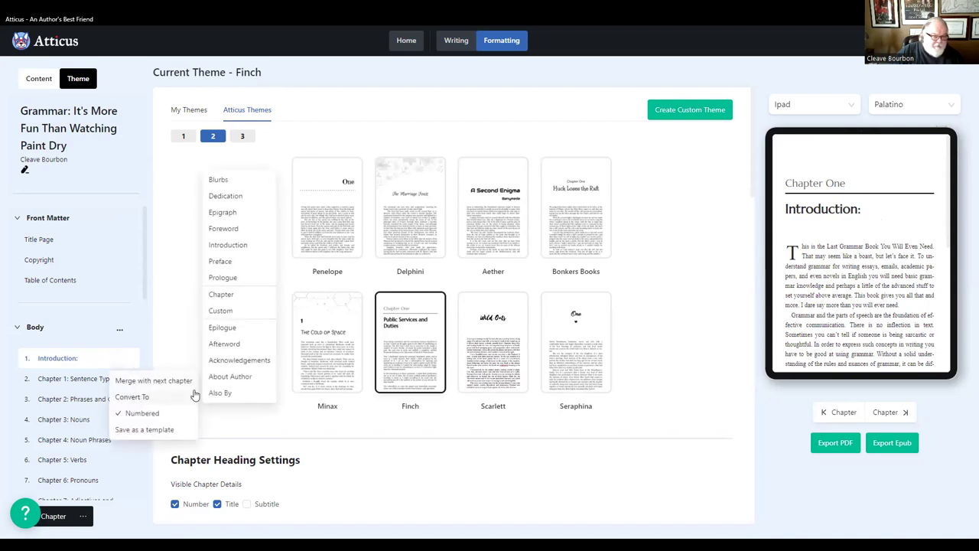
pyautogui.click(228, 245)
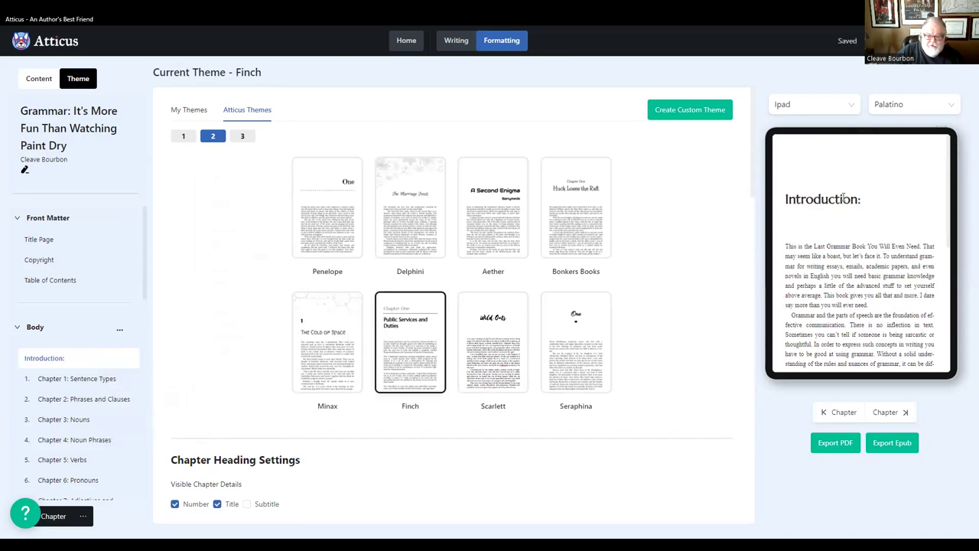
pyautogui.click(58, 382)
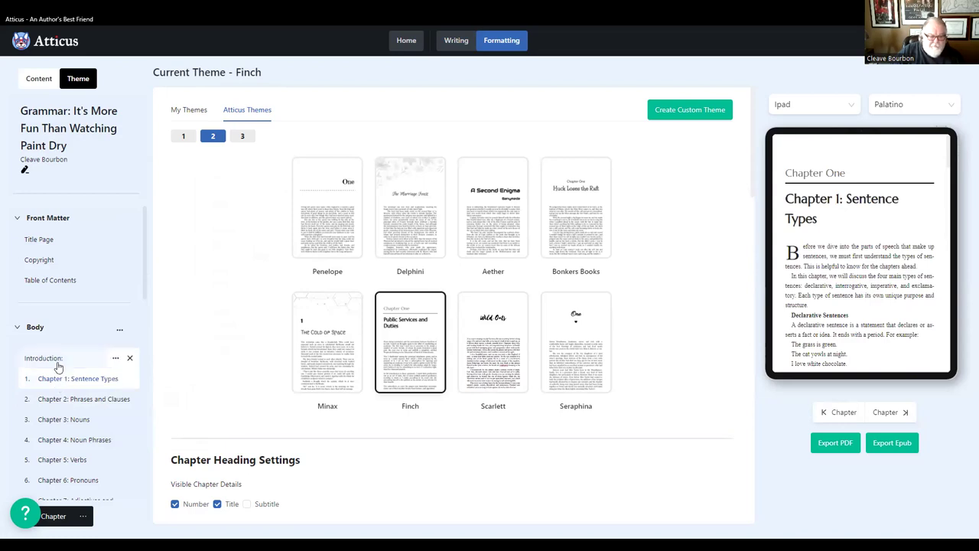
pyautogui.click(59, 366)
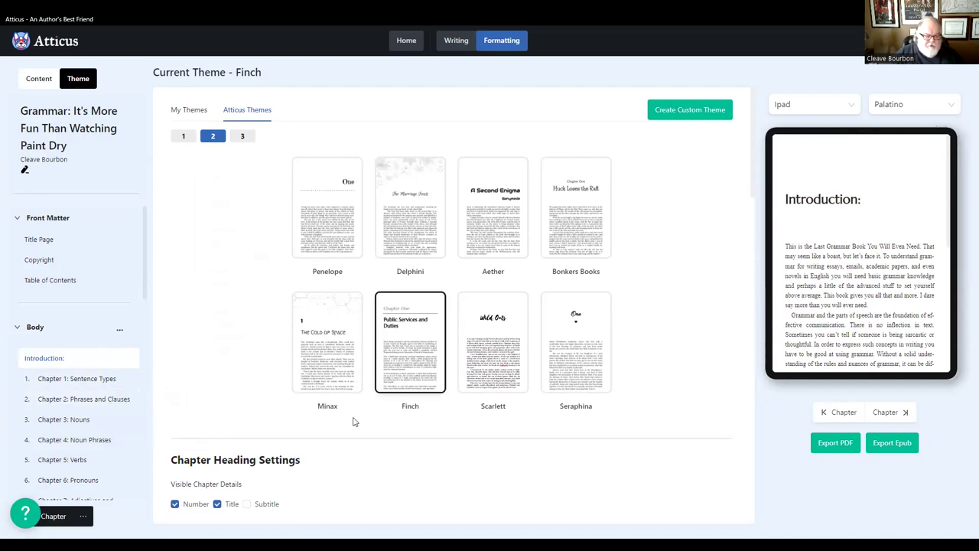
# - Try the chapter number views 1, Chapter 1 and One on Chapter 1: Sentence Types, ending with Chapter One
pyautogui.scroll(-3, 356, 416)
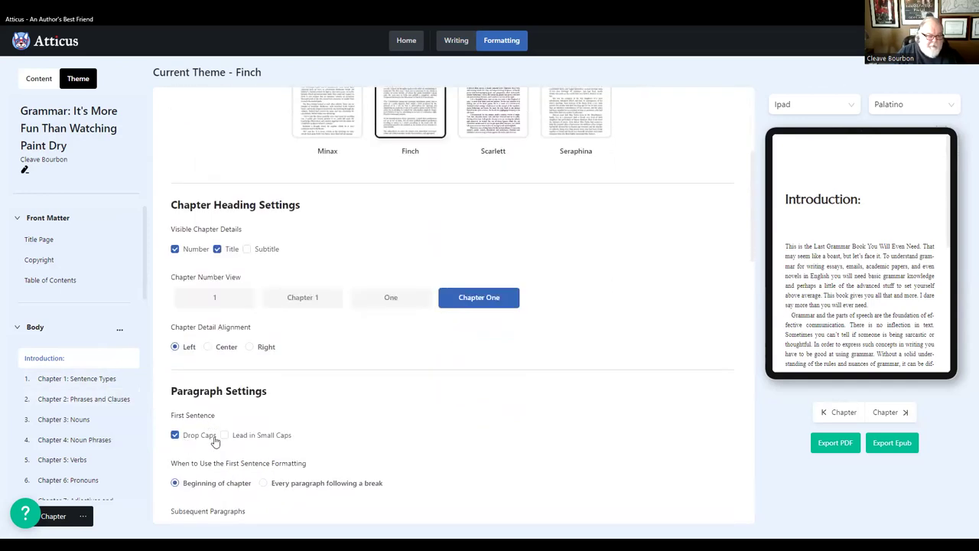
pyautogui.click(40, 381)
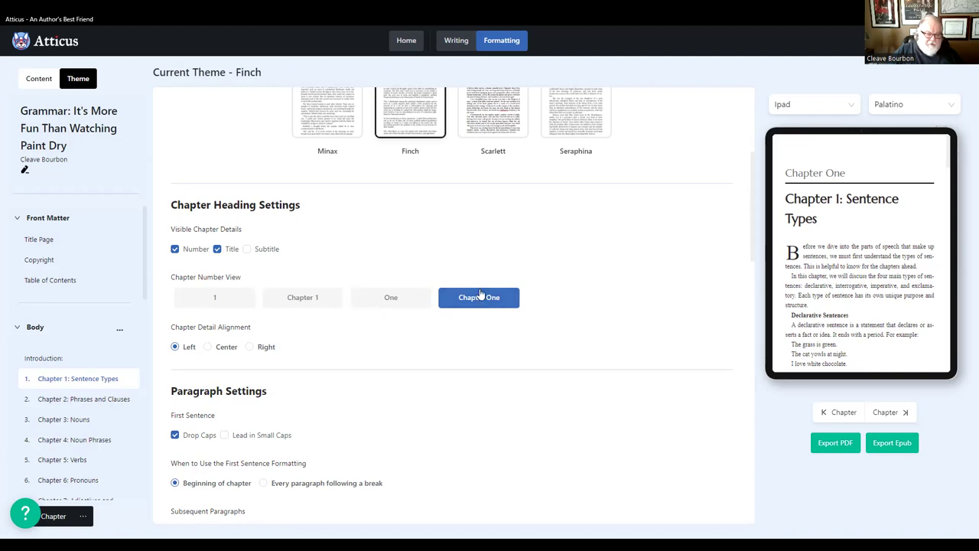
pyautogui.click(218, 302)
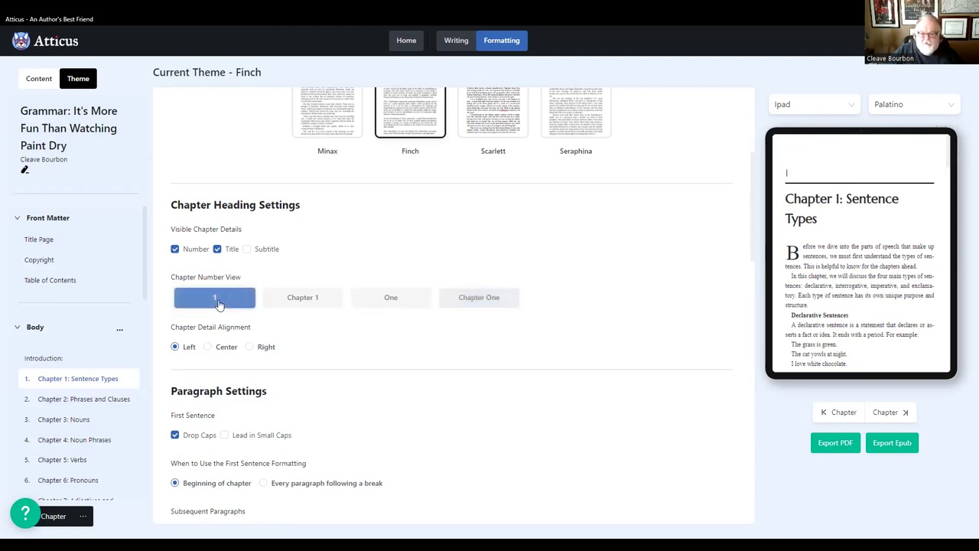
pyautogui.click(291, 304)
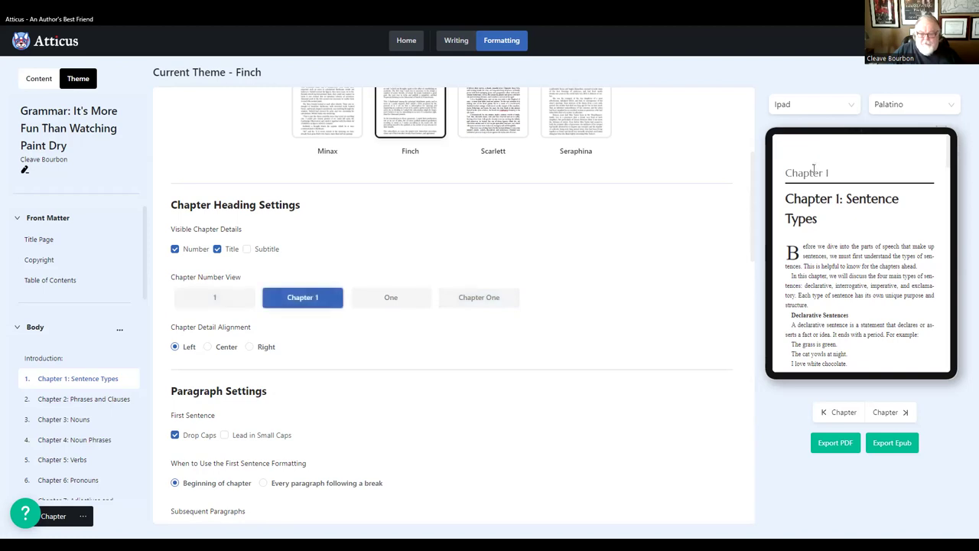
pyautogui.click(395, 305)
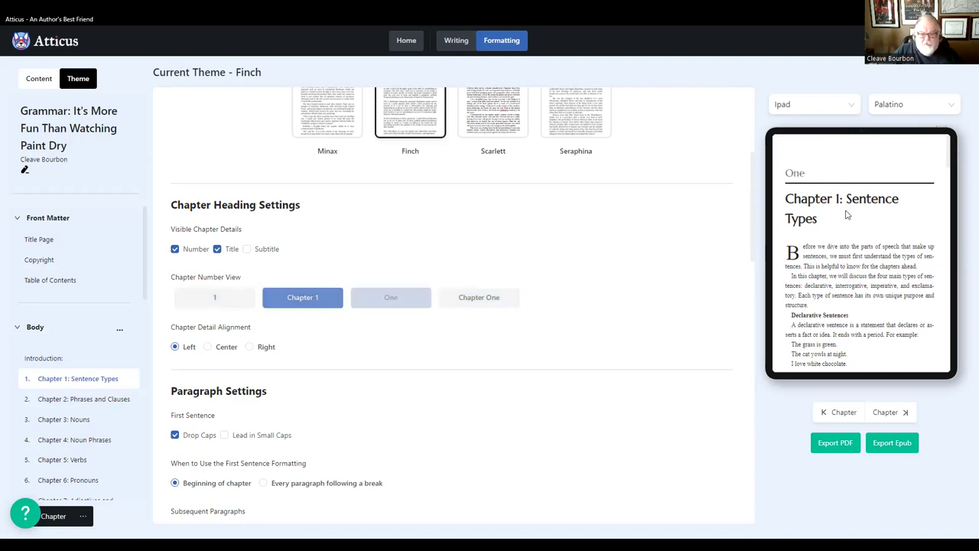
pyautogui.click(485, 303)
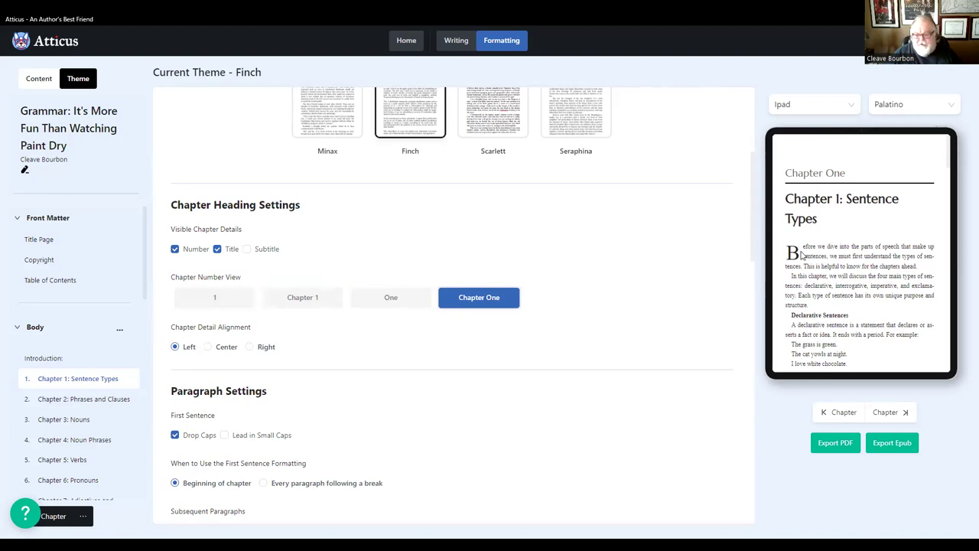
# - Turn off drop caps for the first sentence in the Finch theme's paragraph settings
pyautogui.scroll(-2, 115, 462)
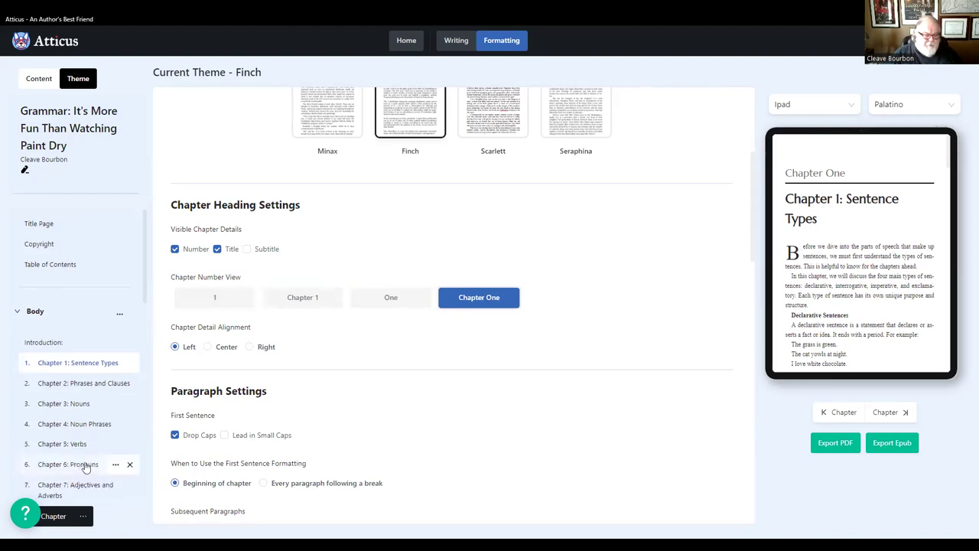
pyautogui.scroll(-4, 226, 439)
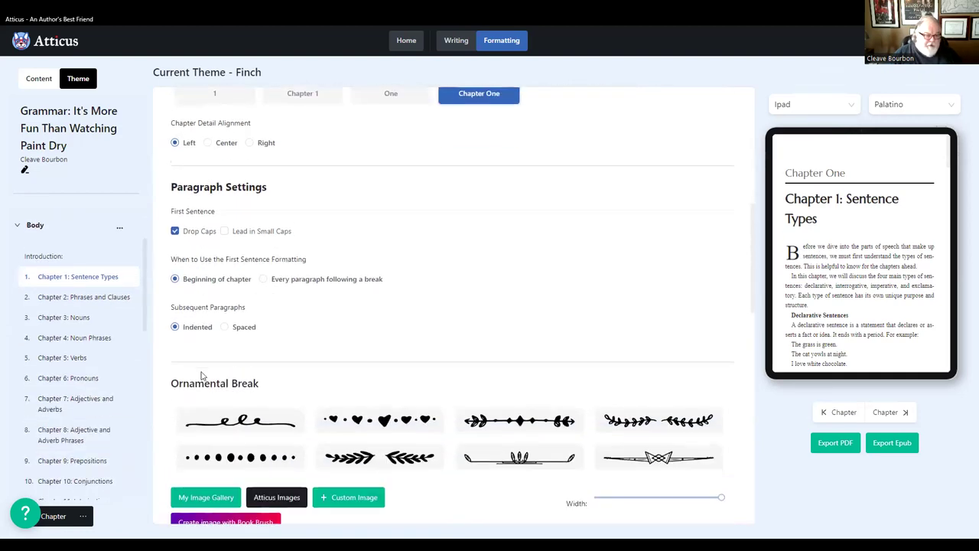
pyautogui.click(175, 231)
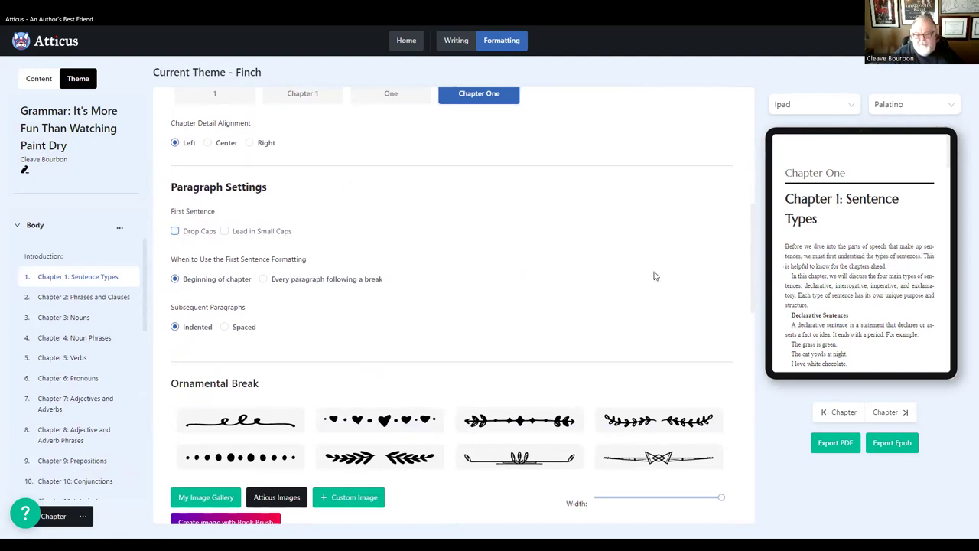
# - Review the theme's ornamental break, notes, ebook and print settings, including trim sizes and the advanced settings
pyautogui.scroll(-2, 415, 341)
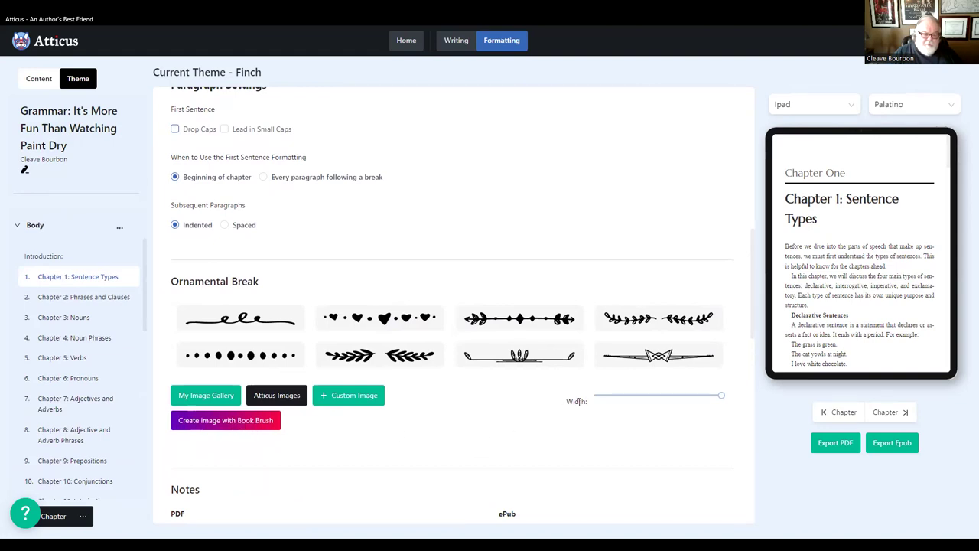
pyautogui.scroll(-1, 520, 413)
pyautogui.scroll(-1, 474, 405)
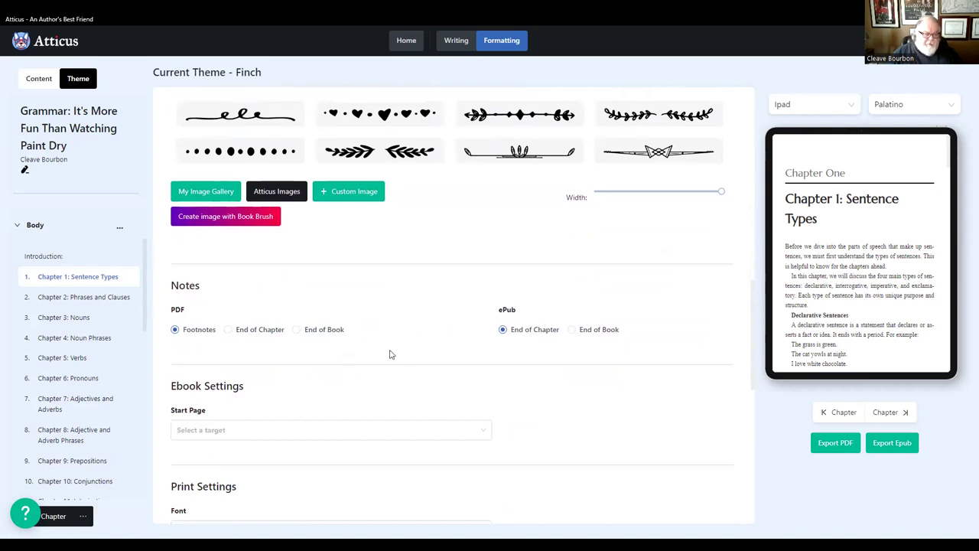
pyautogui.scroll(-4, 387, 354)
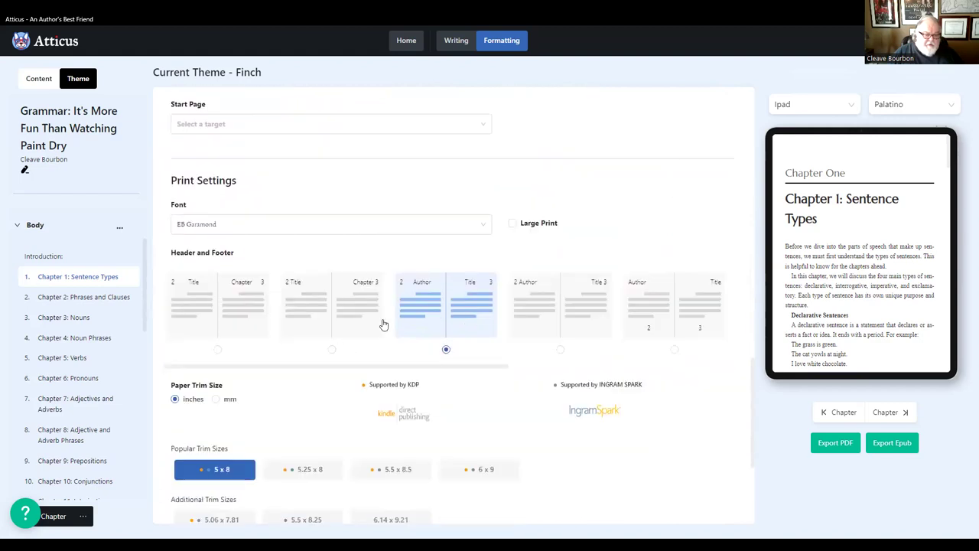
pyautogui.scroll(-1, 378, 357)
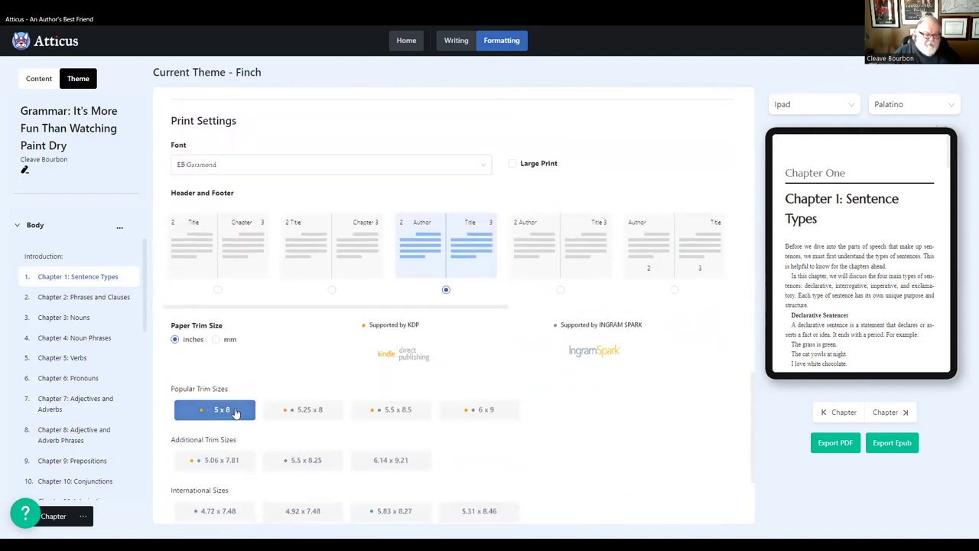
pyautogui.scroll(-2, 260, 412)
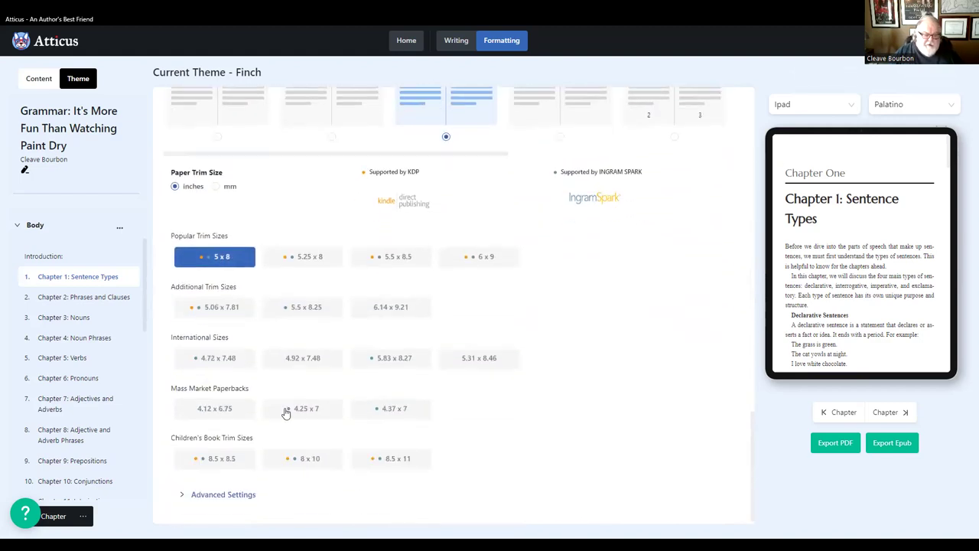
pyautogui.click(233, 487)
pyautogui.scroll(-3, 283, 451)
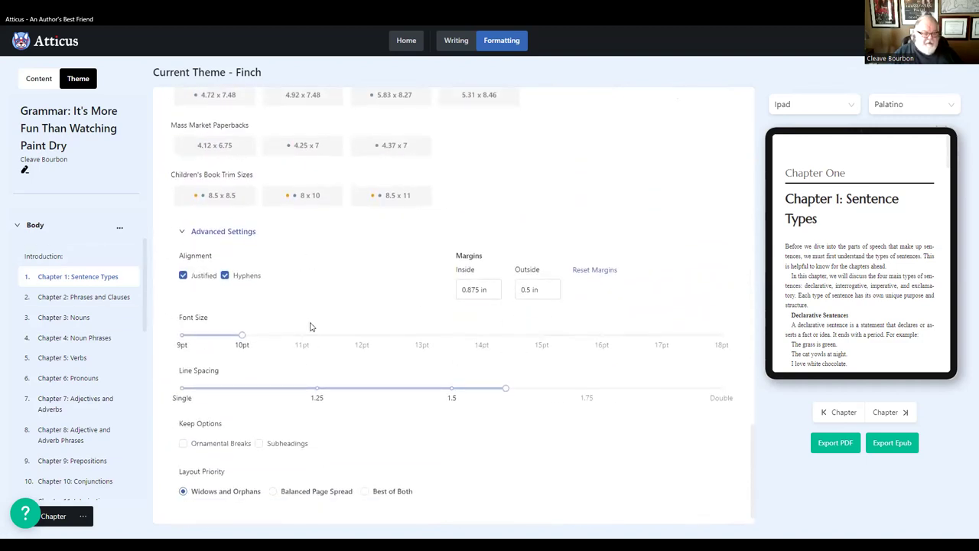
pyautogui.scroll(2, 312, 334)
pyautogui.scroll(15, 295, 339)
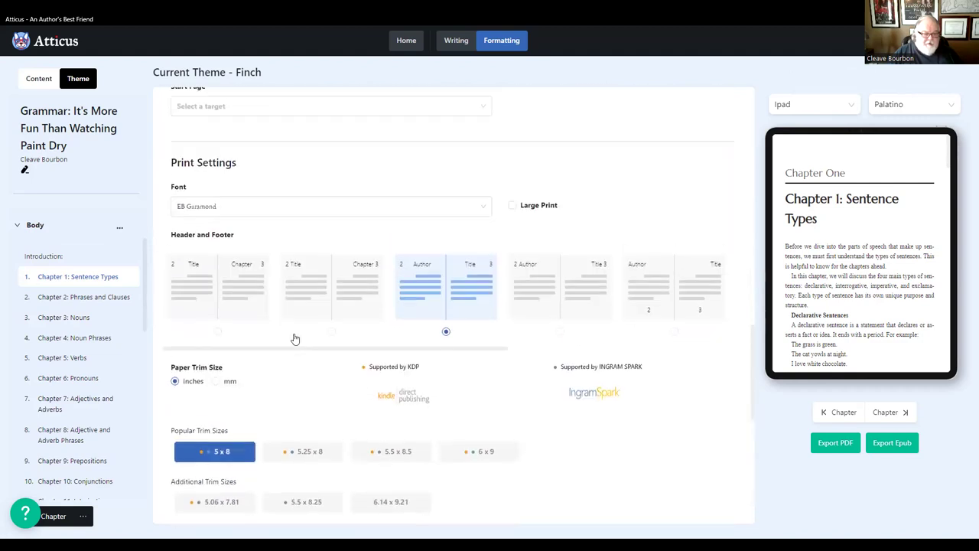
pyautogui.scroll(5, 295, 338)
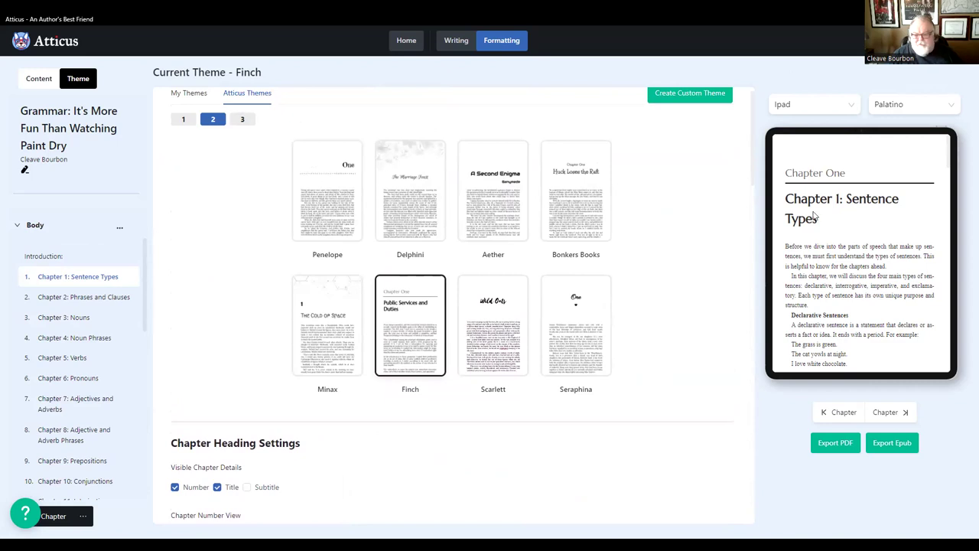
# - Read through Chapter 1: Sentence Types in the iPad preview to check how the text looks without drop caps
pyautogui.scroll(-3, 818, 229)
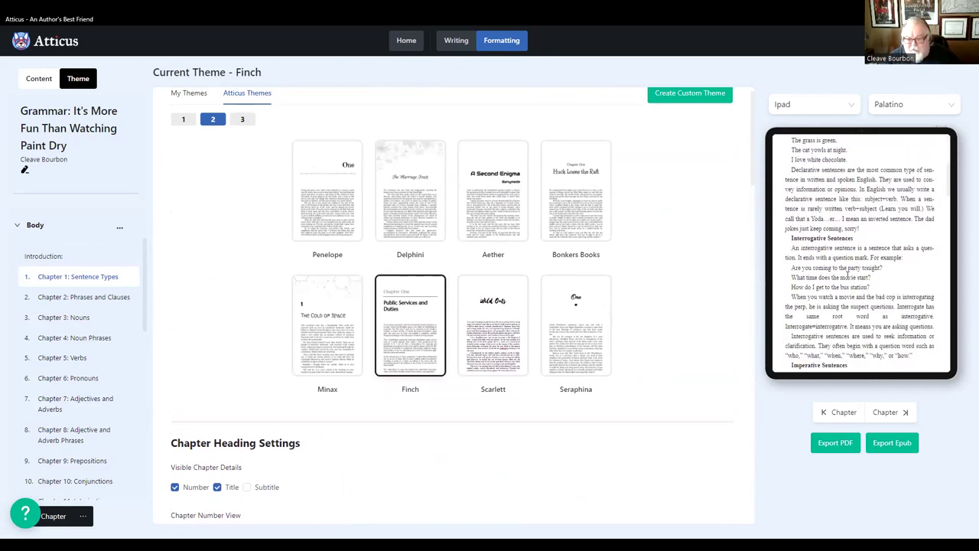
pyautogui.scroll(-2, 842, 267)
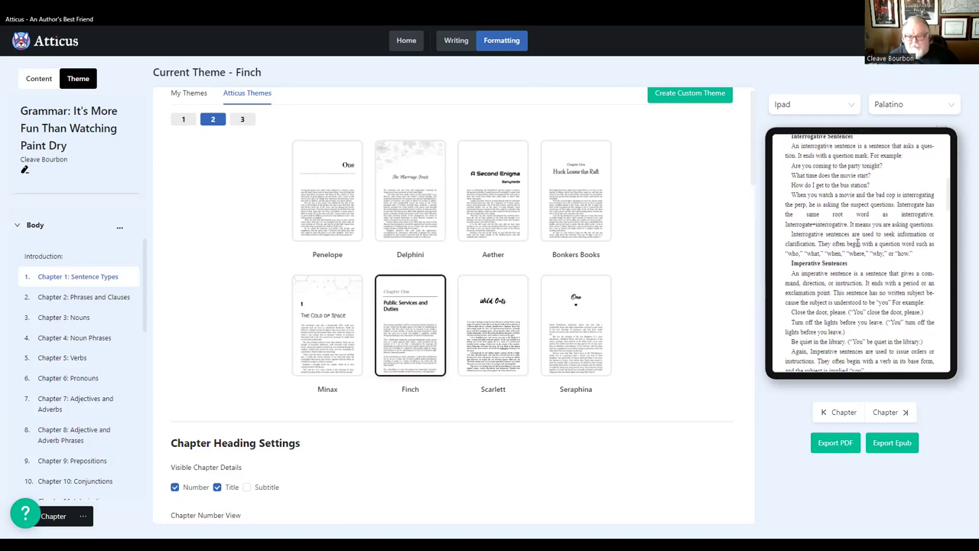
pyautogui.scroll(-1, 830, 263)
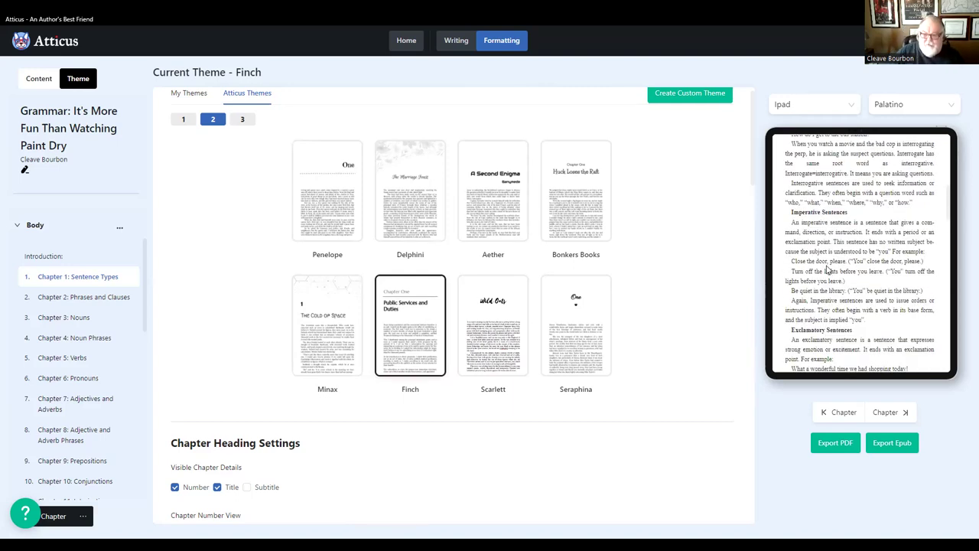
pyautogui.scroll(8, 827, 269)
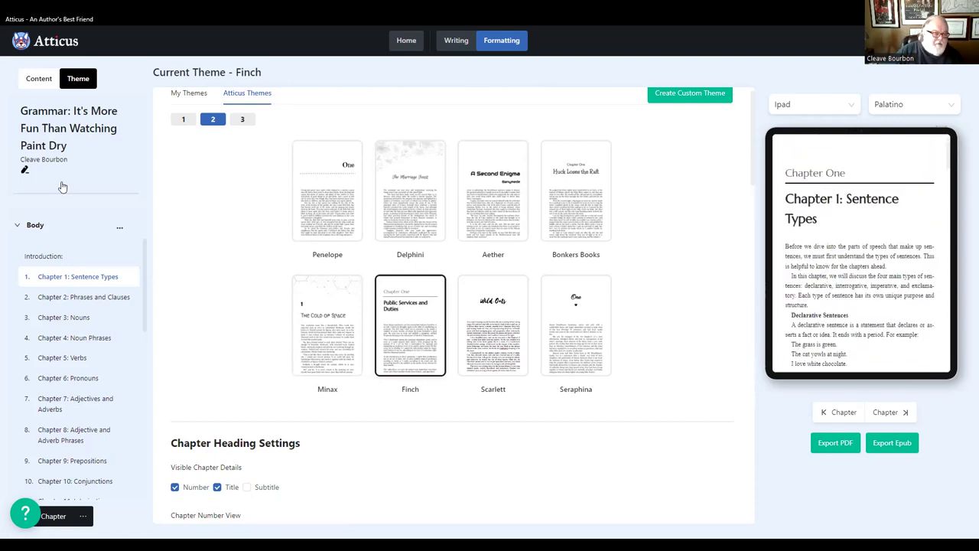
pyautogui.moveTo(112, 272)
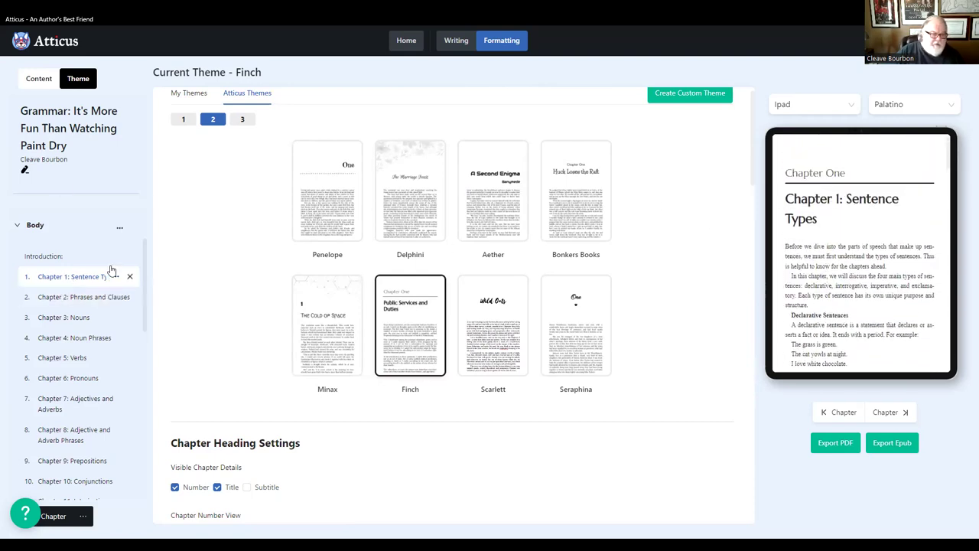
# - Shorten the first chapter's title to Sentence Types by removing the Chapter 1: prefix, and check the heading in the formatting preview
pyautogui.click(454, 39)
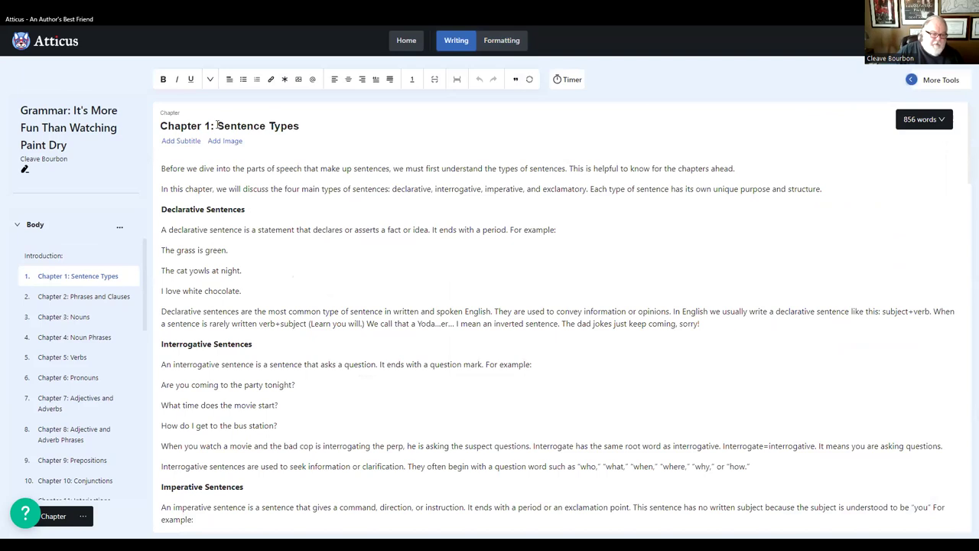
pyautogui.moveTo(216, 125); pyautogui.dragTo(156, 130)
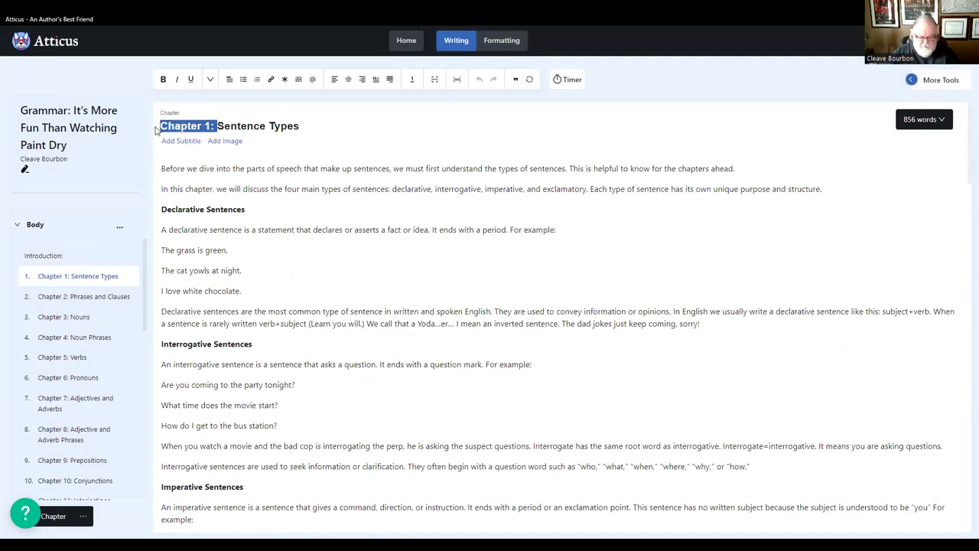
pyautogui.press('BackSpace')
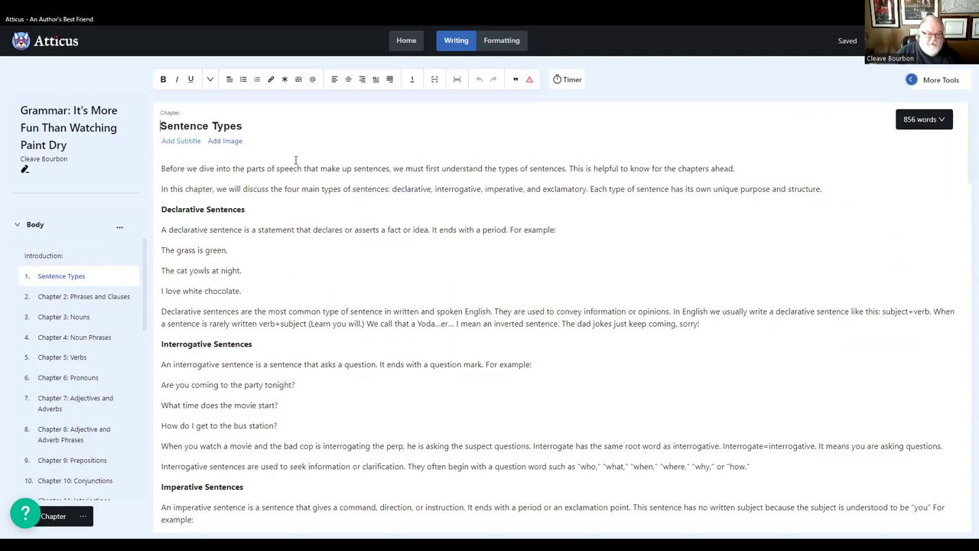
pyautogui.click(504, 40)
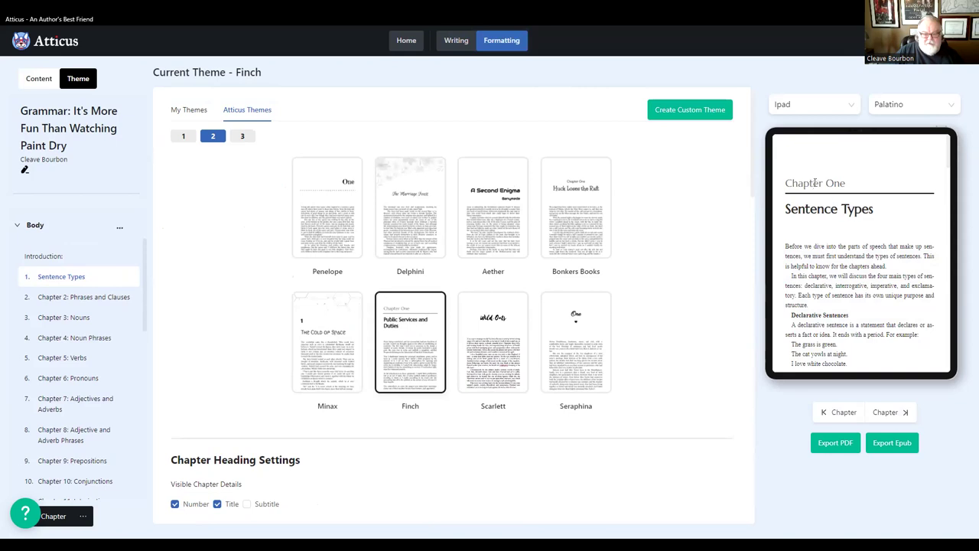
# - Shorten the second chapter's title to Phrases and Clauses by removing its Chapter 2: prefix, and check the heading in the preview
pyautogui.click(63, 298)
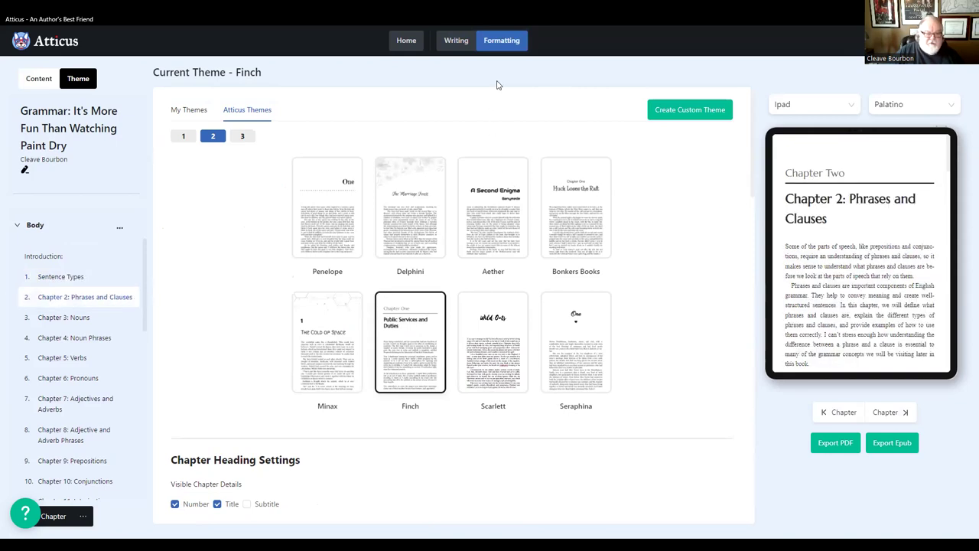
pyautogui.click(459, 42)
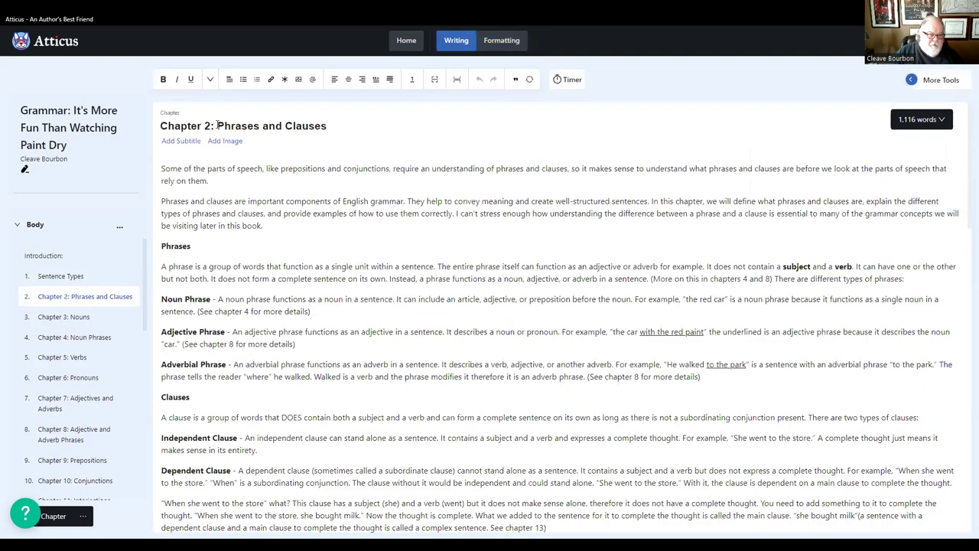
pyautogui.moveTo(216, 126); pyautogui.dragTo(145, 133)
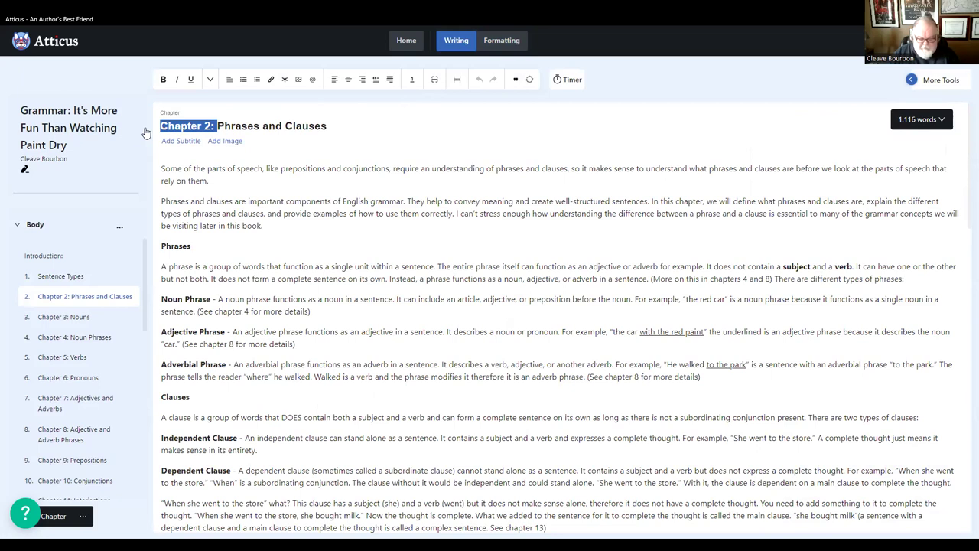
pyautogui.press('BackSpace')
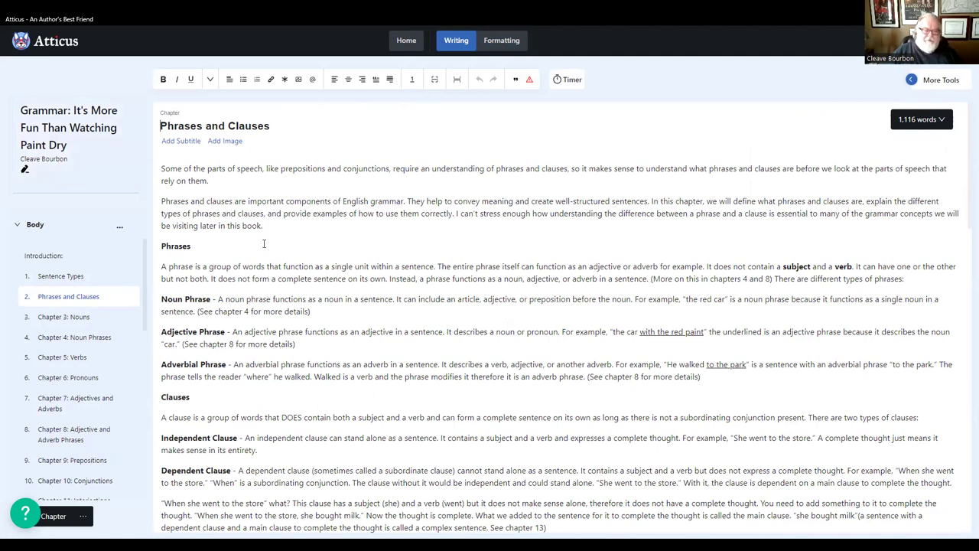
pyautogui.click(511, 43)
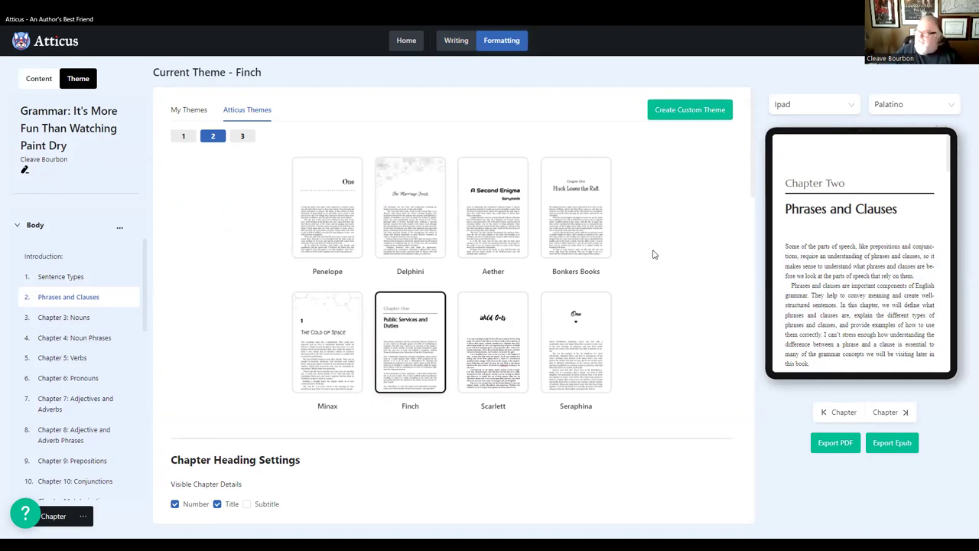
# - Shorten the third chapter's title to Nouns by removing its Chapter 3: prefix, and check the heading in the preview
pyautogui.moveTo(50, 321)
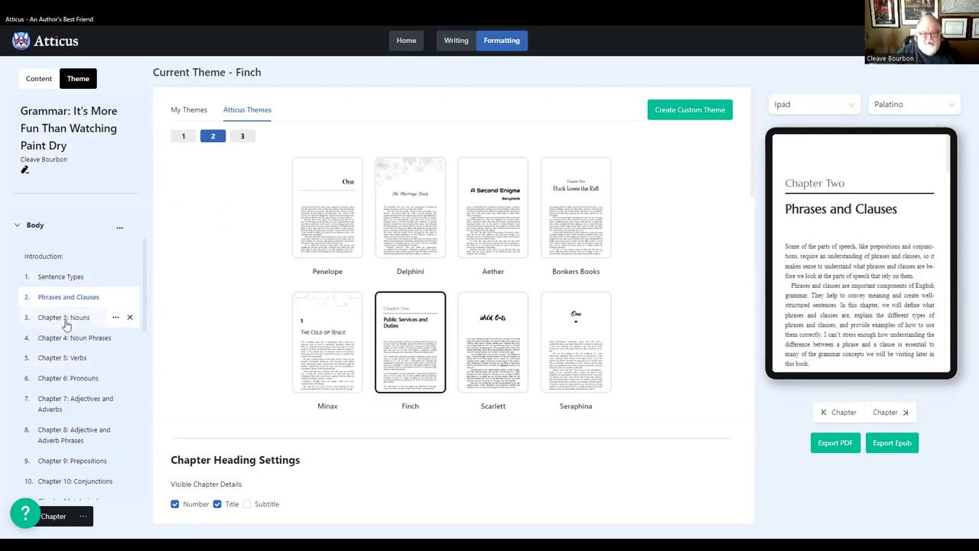
pyautogui.click(61, 320)
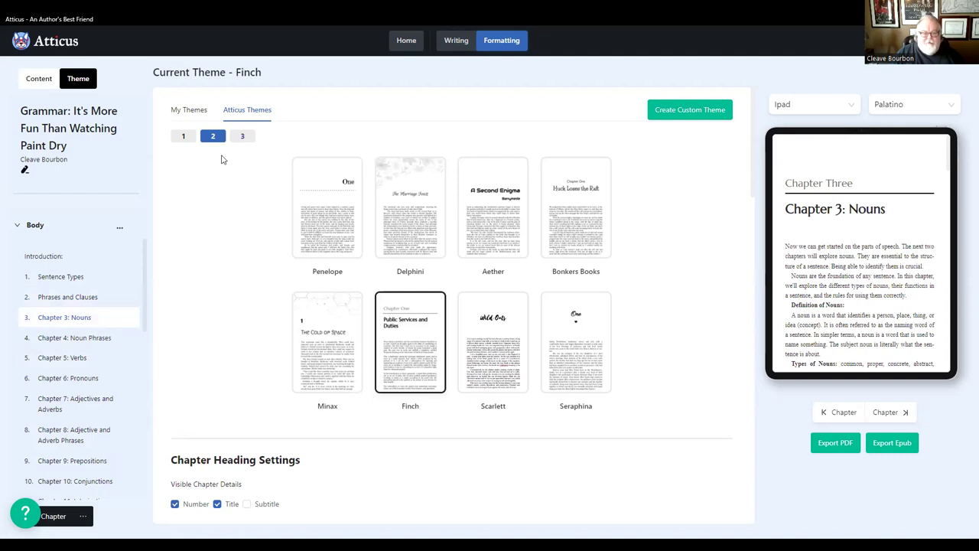
pyautogui.click(457, 44)
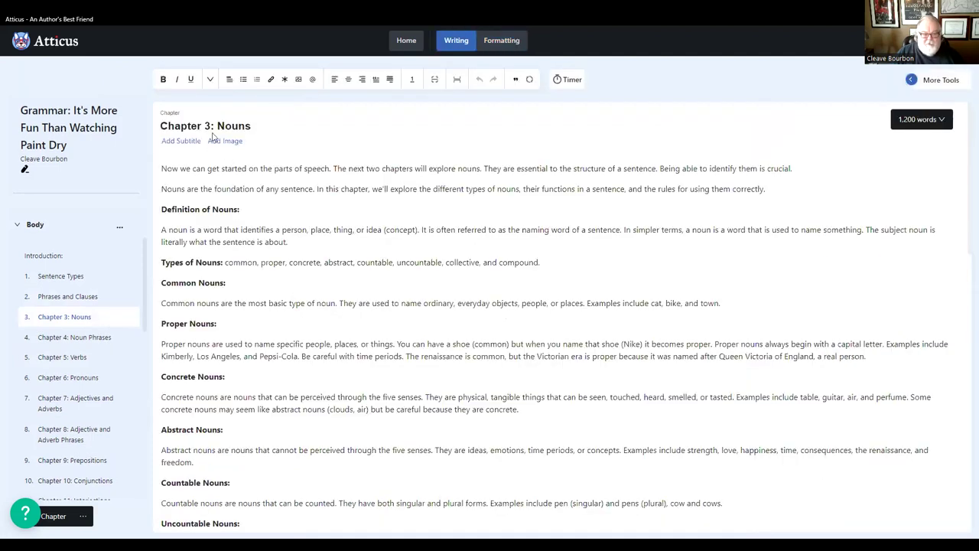
pyautogui.moveTo(217, 124); pyautogui.dragTo(172, 127)
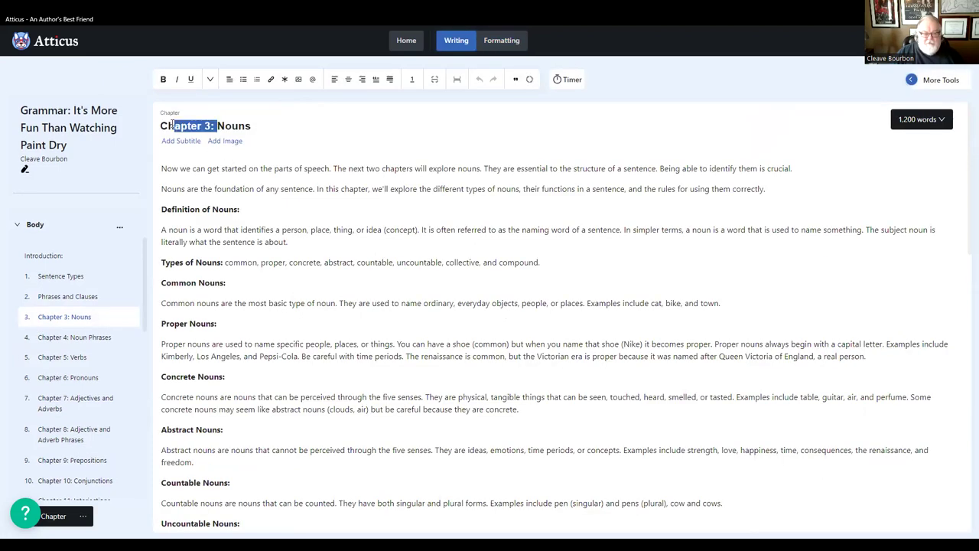
pyautogui.press('BackSpace')
pyautogui.press('BackSpace')
pyautogui.press('BackSpace')
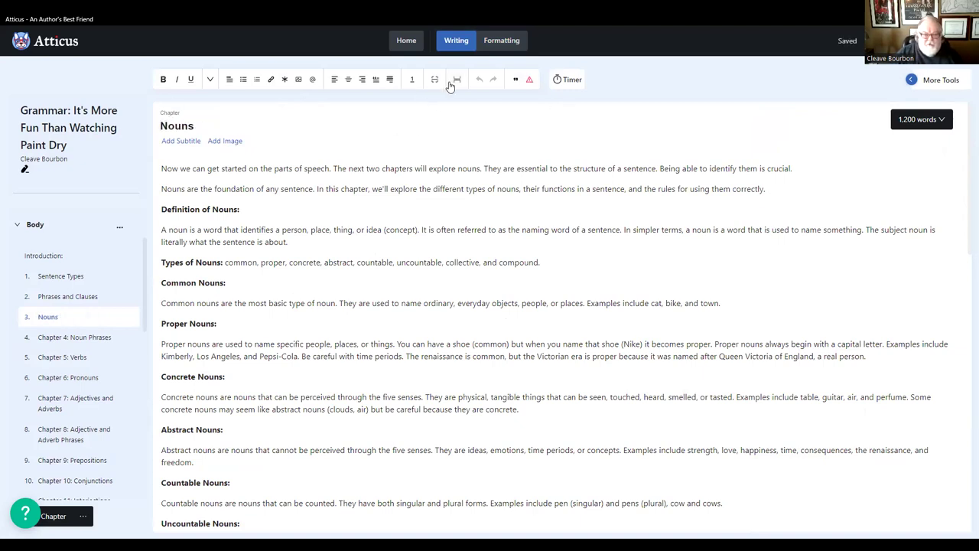
pyautogui.click(512, 45)
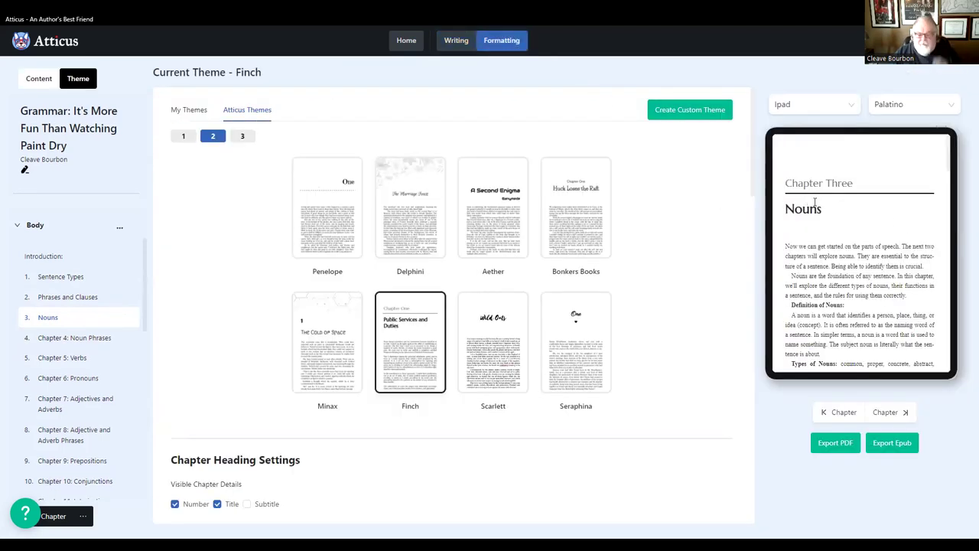
# - Preview Chapter 4: Noun Phrases and look through the book's contents list from the front matter to the last chapters
pyautogui.click(54, 339)
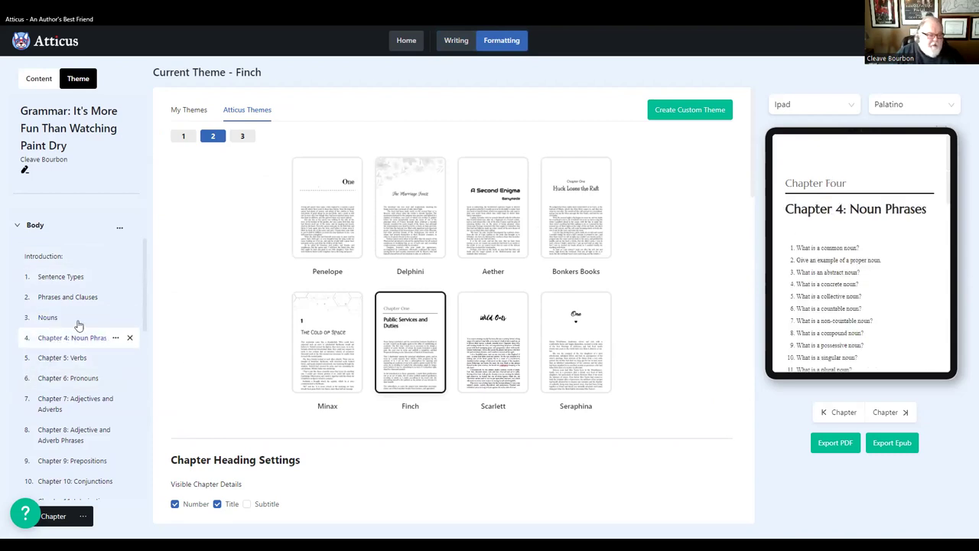
pyautogui.scroll(-2, 85, 407)
pyautogui.scroll(-2, 85, 407)
pyautogui.scroll(4, 85, 409)
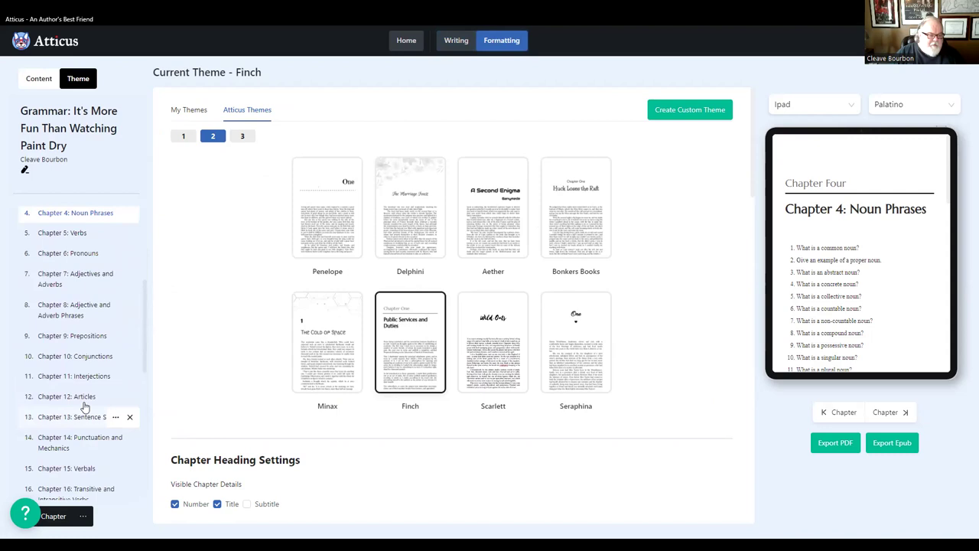
pyautogui.scroll(-2, 85, 412)
pyautogui.scroll(-4, 83, 410)
pyautogui.scroll(2, 85, 417)
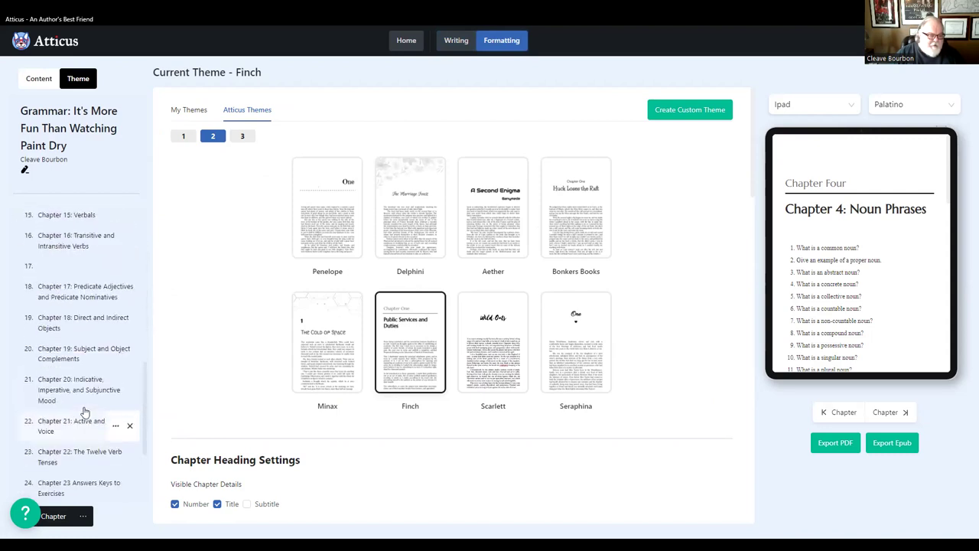
pyautogui.scroll(5, 76, 314)
pyautogui.scroll(1, 61, 207)
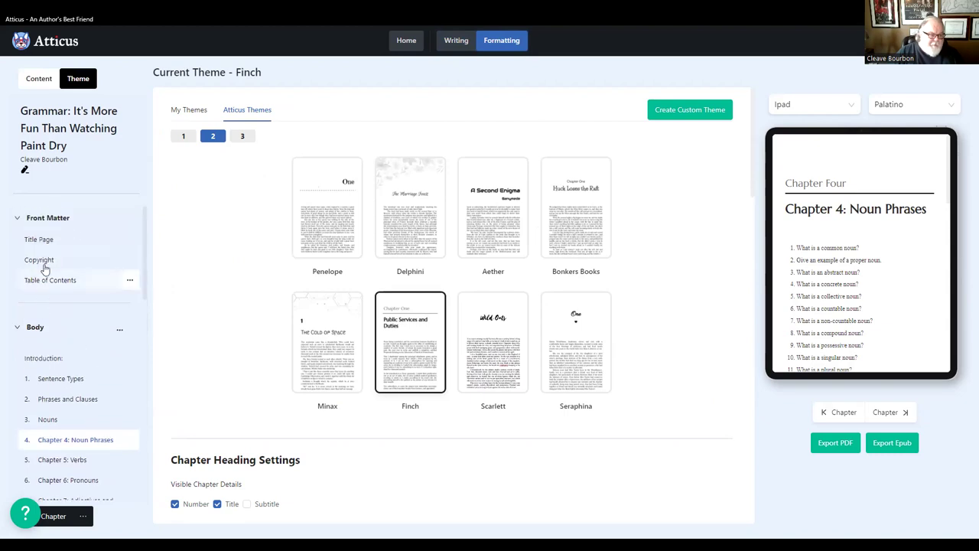
pyautogui.scroll(-10, 69, 306)
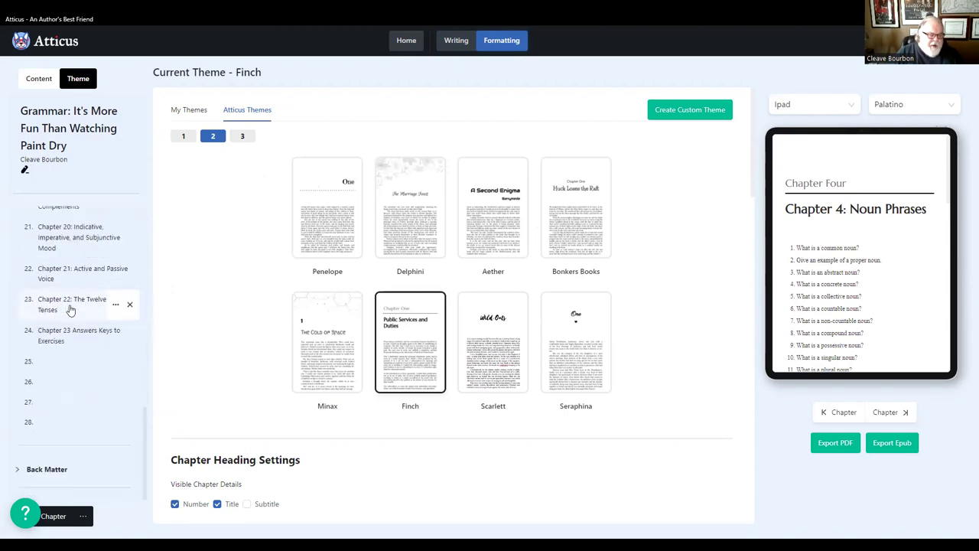
# - Expand the book's Back Matter section and add an About Author page to it
pyautogui.click(72, 469)
pyautogui.click(36, 453)
pyautogui.click(42, 464)
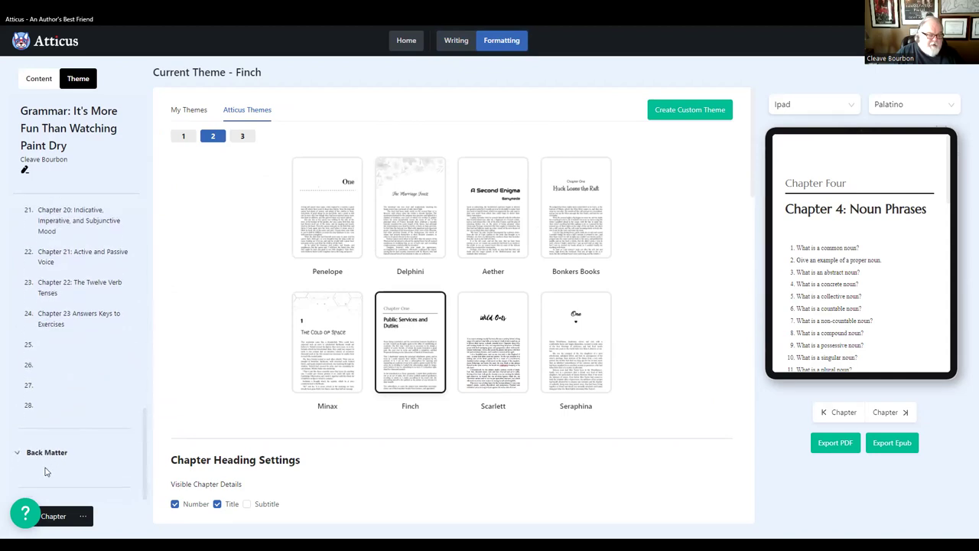
pyautogui.click(84, 518)
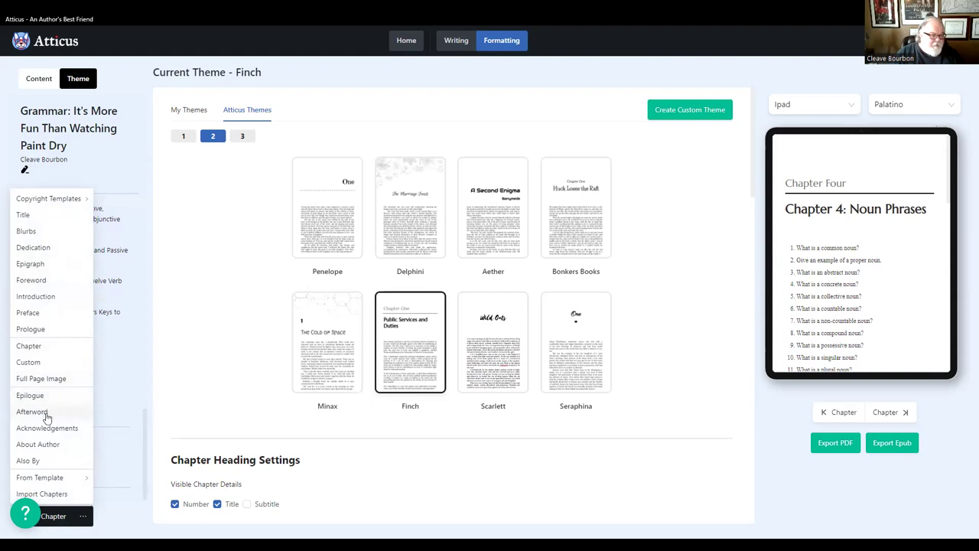
pyautogui.click(42, 445)
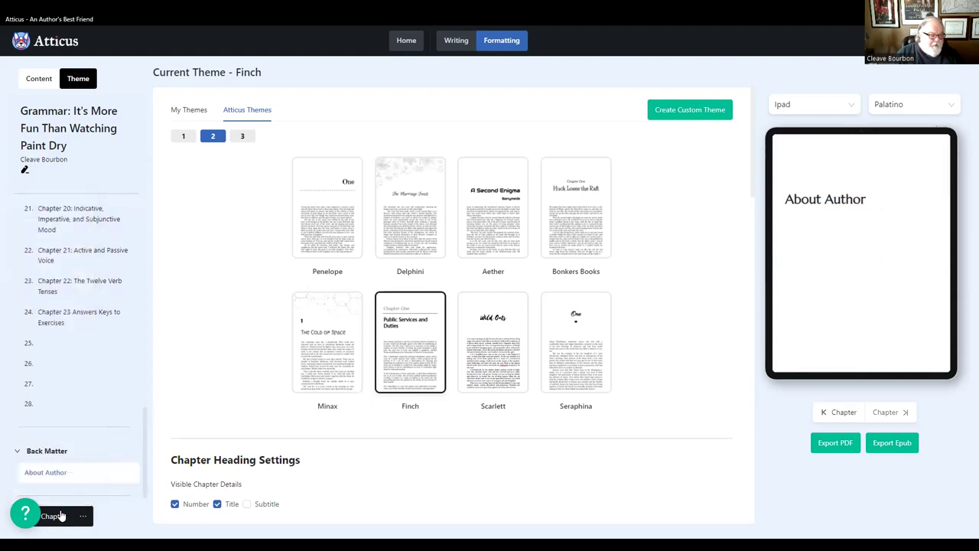
# - Add an Afterword page to the back matter and place it before About Author
pyautogui.click(83, 518)
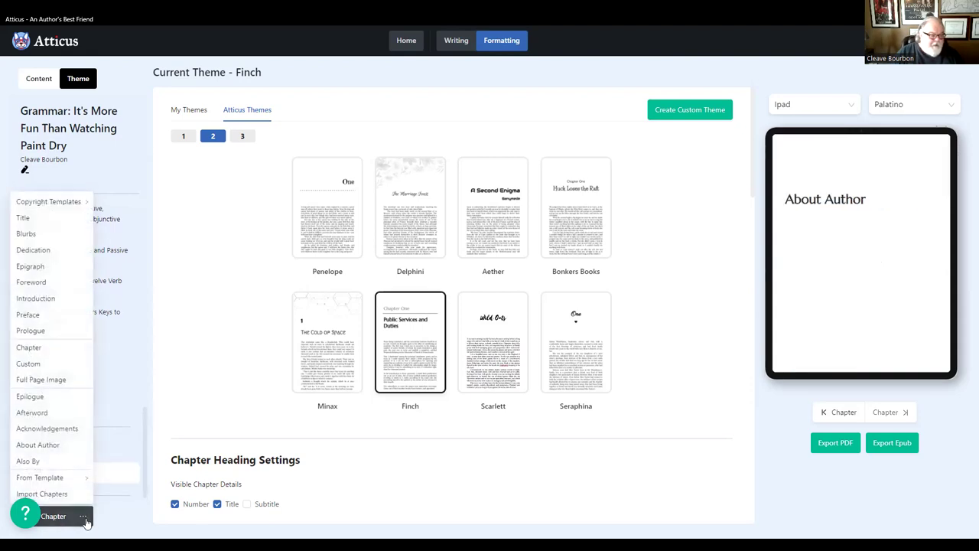
pyautogui.click(43, 413)
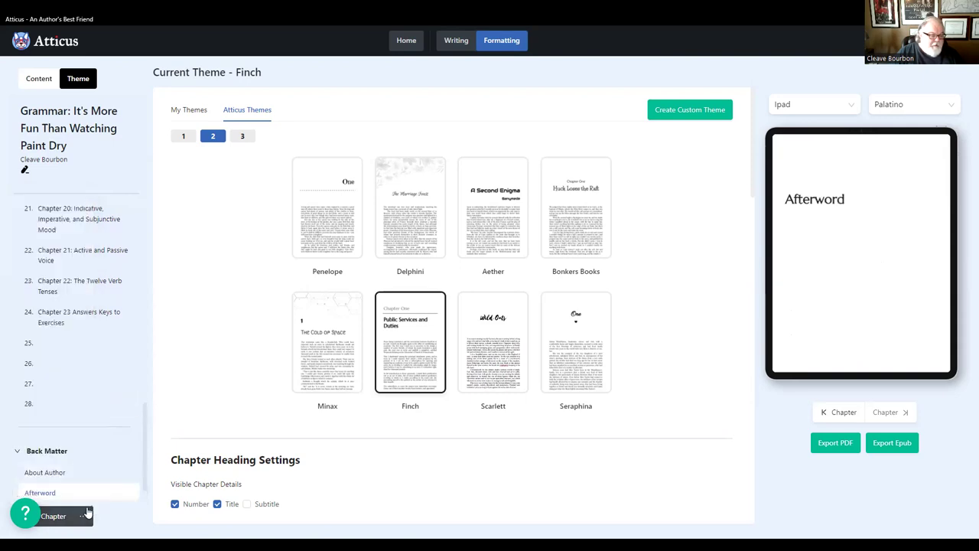
pyautogui.scroll(-1, 71, 470)
pyautogui.moveTo(72, 470); pyautogui.dragTo(67, 442)
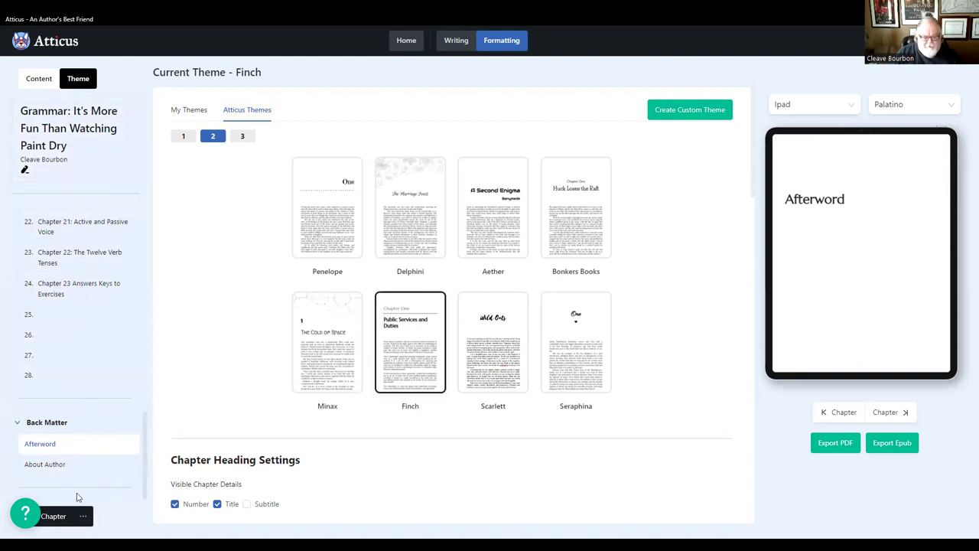
# - Add an Also By page to the back matter and check which other page types can be added
pyautogui.moveTo(81, 519)
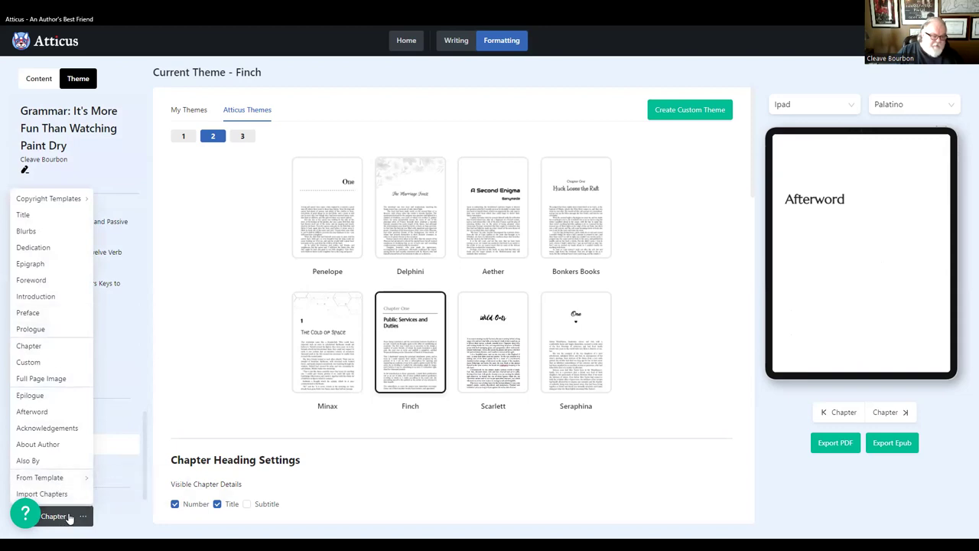
pyautogui.click(68, 461)
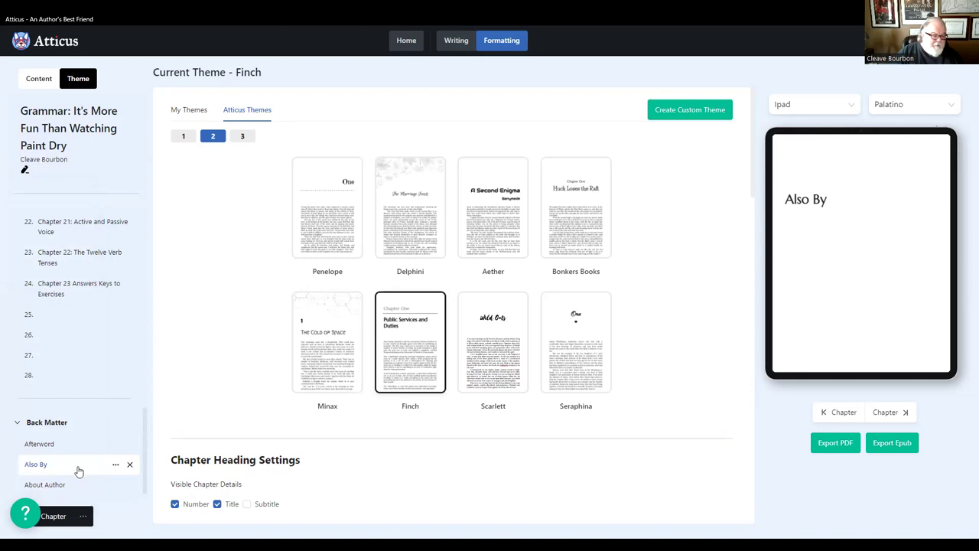
pyautogui.scroll(-1, 78, 470)
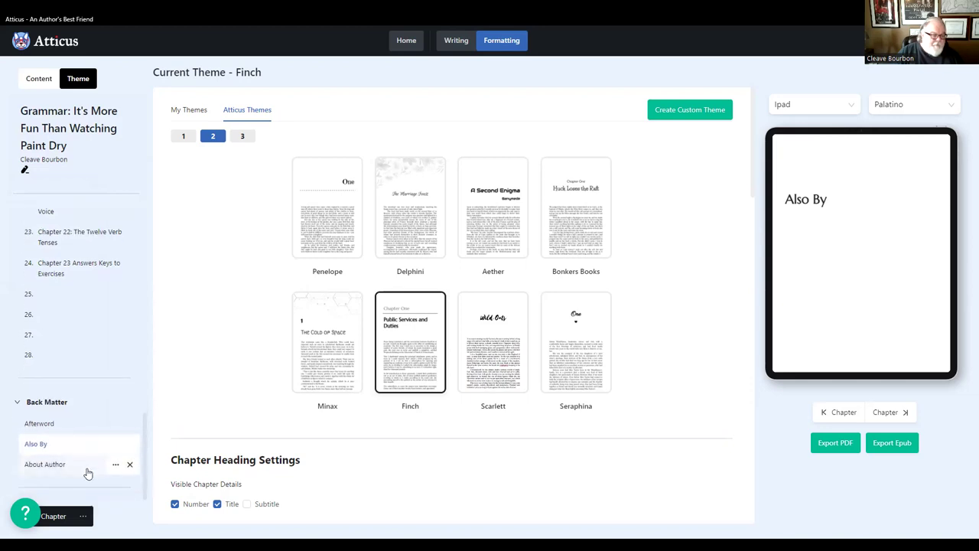
pyautogui.click(82, 516)
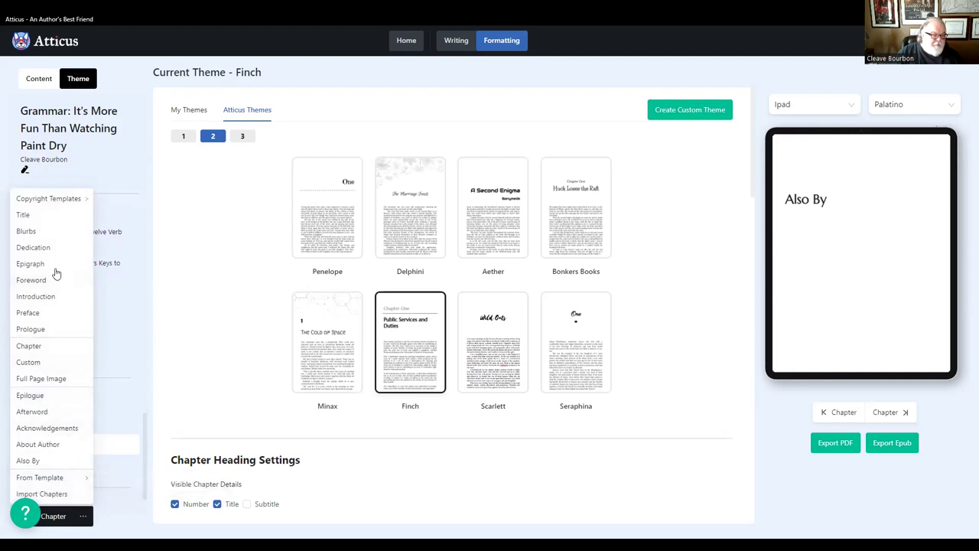
pyautogui.click(152, 435)
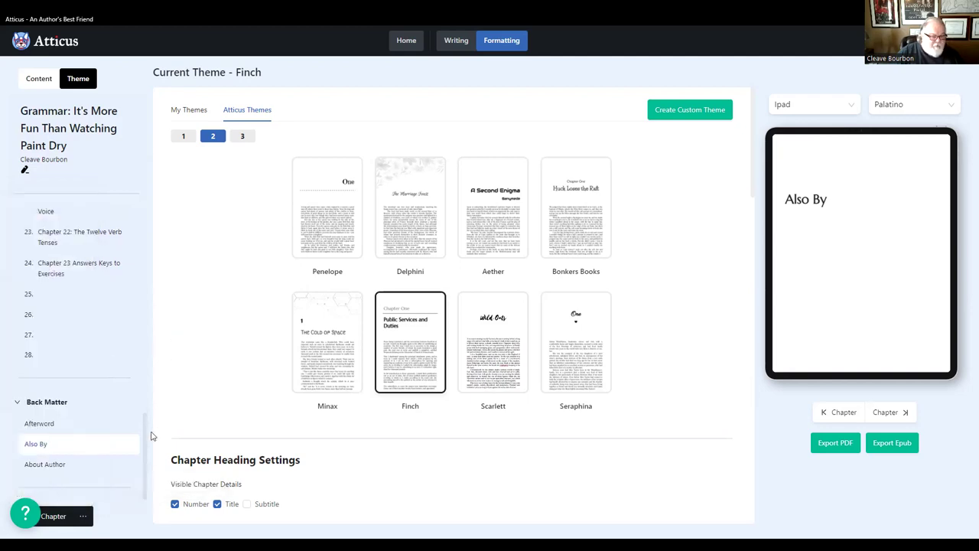
pyautogui.moveTo(64, 450)
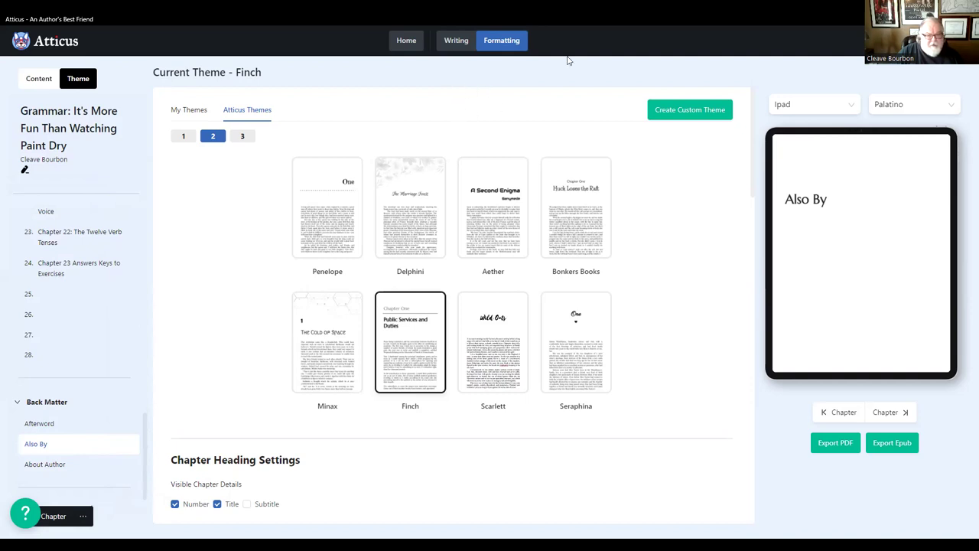
# - View the empty Also By page in the writing editor, and open the book Black Mage Cursed from the library
pyautogui.click(456, 40)
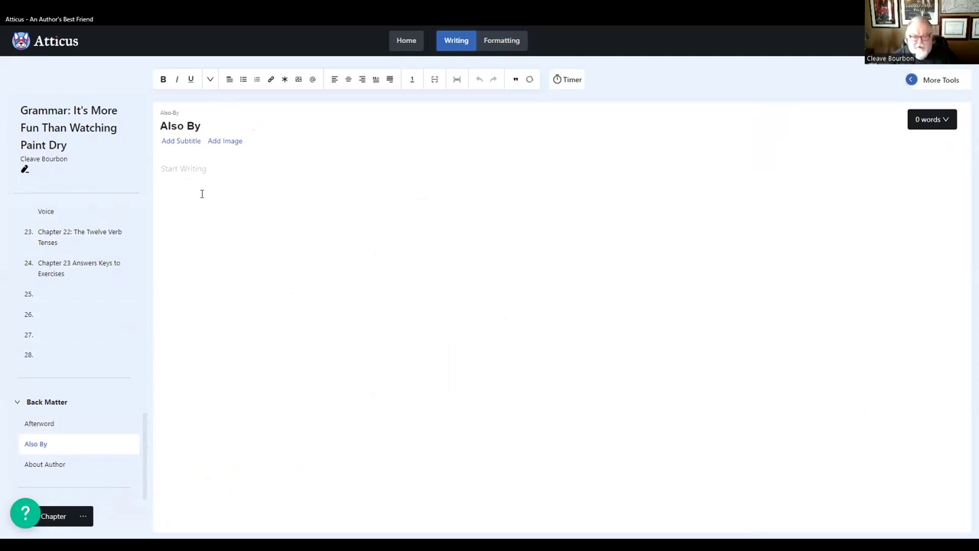
pyautogui.click(408, 40)
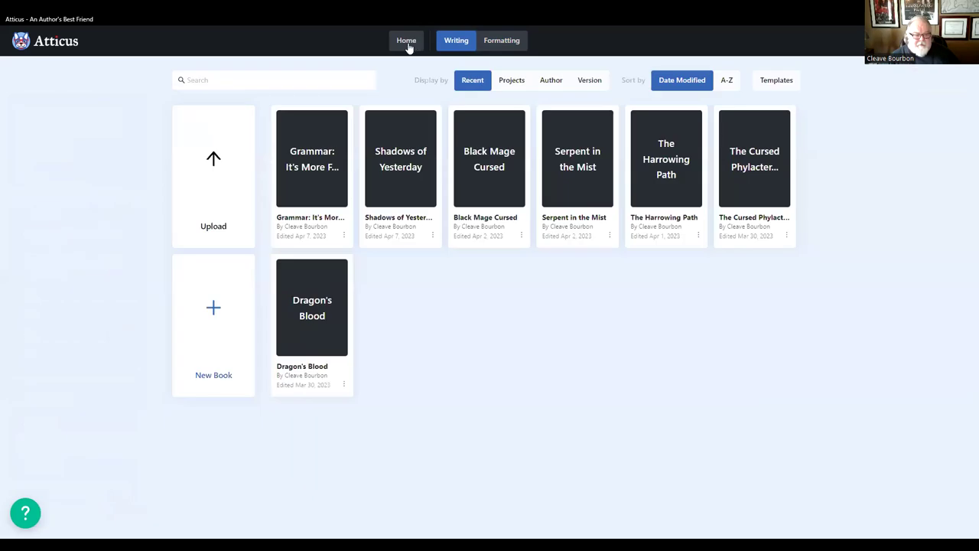
pyautogui.click(486, 170)
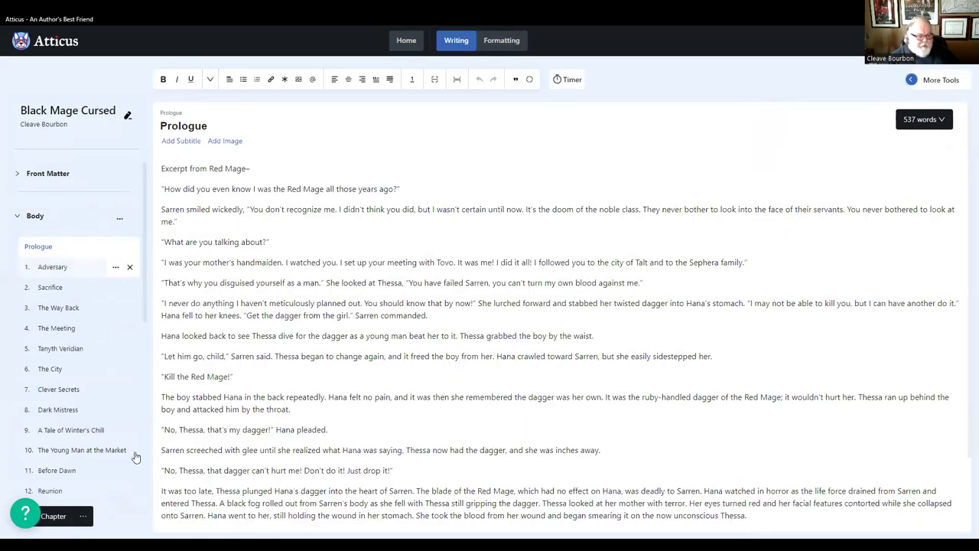
# - Copy the entire book list from the Also By page in the back matter of Black Mage Cursed
pyautogui.scroll(-3, 126, 367)
pyautogui.scroll(-3, 128, 452)
pyautogui.click(56, 471)
pyautogui.scroll(-1, 92, 475)
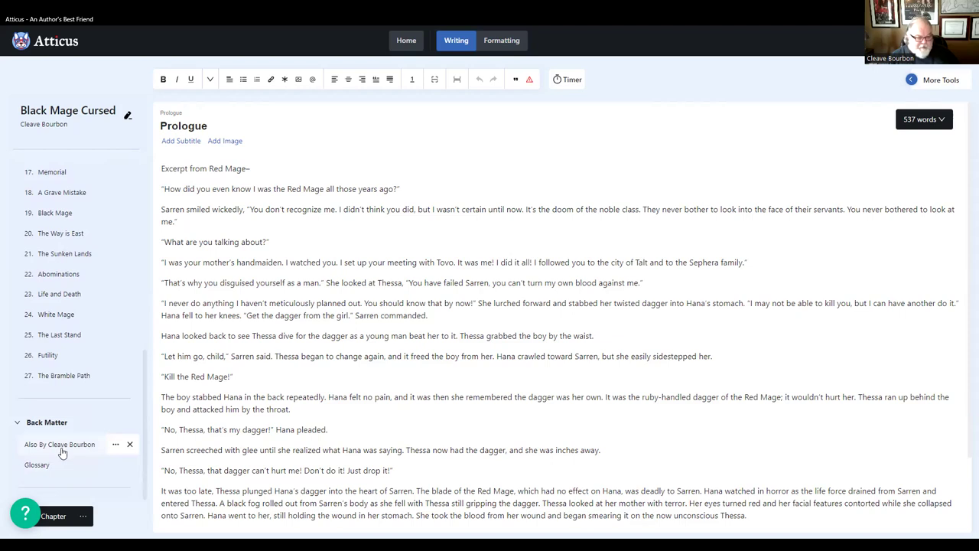
pyautogui.click(62, 451)
pyautogui.scroll(-2, 280, 331)
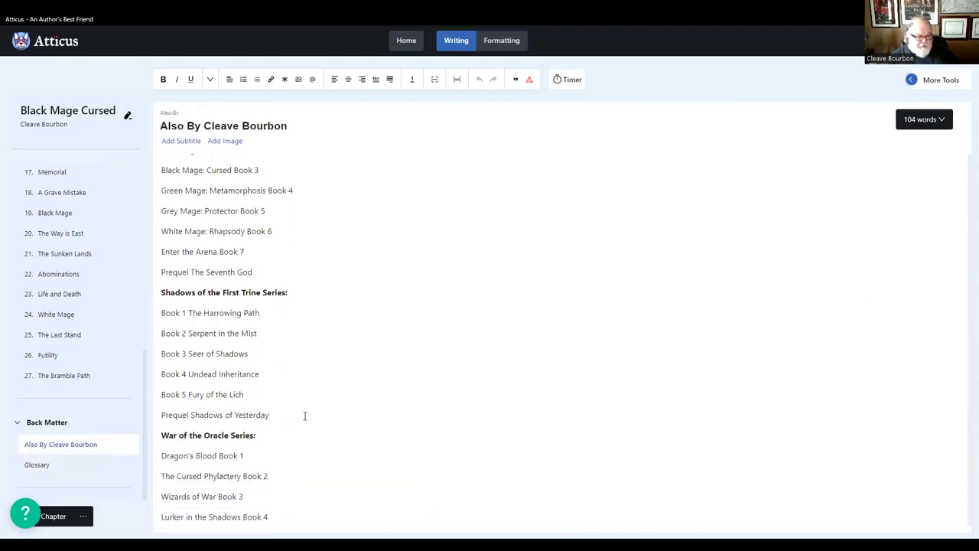
pyautogui.moveTo(273, 511); pyautogui.dragTo(159, 147)
pyautogui.rightClick(181, 164)
pyautogui.click(210, 208)
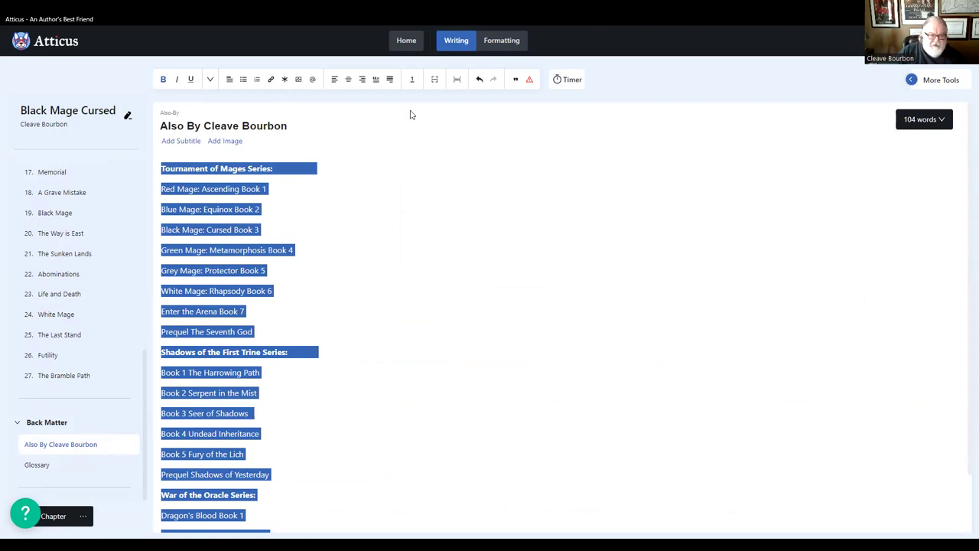
# - Reopen the Grammar book from the library and paste the copied book list into its back matter Also By page
pyautogui.click(404, 42)
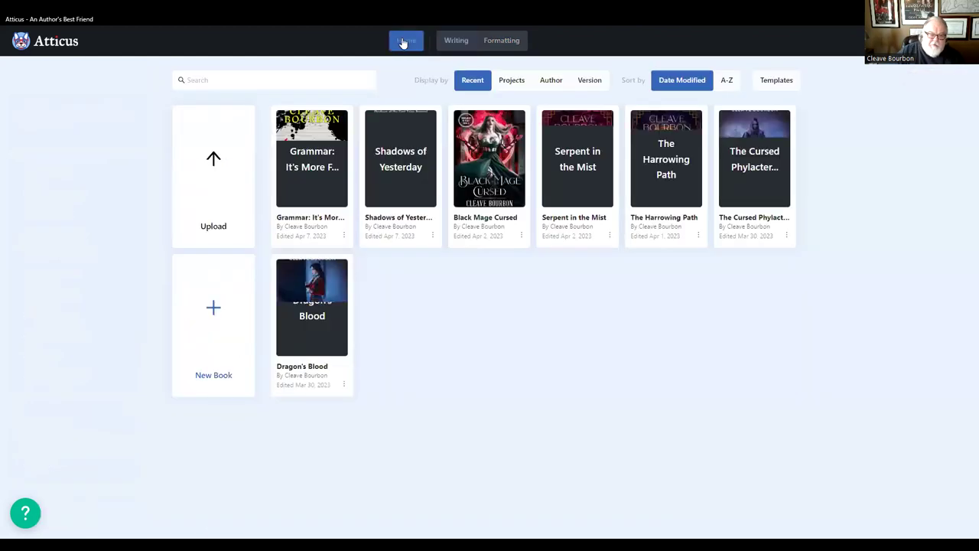
pyautogui.click(310, 162)
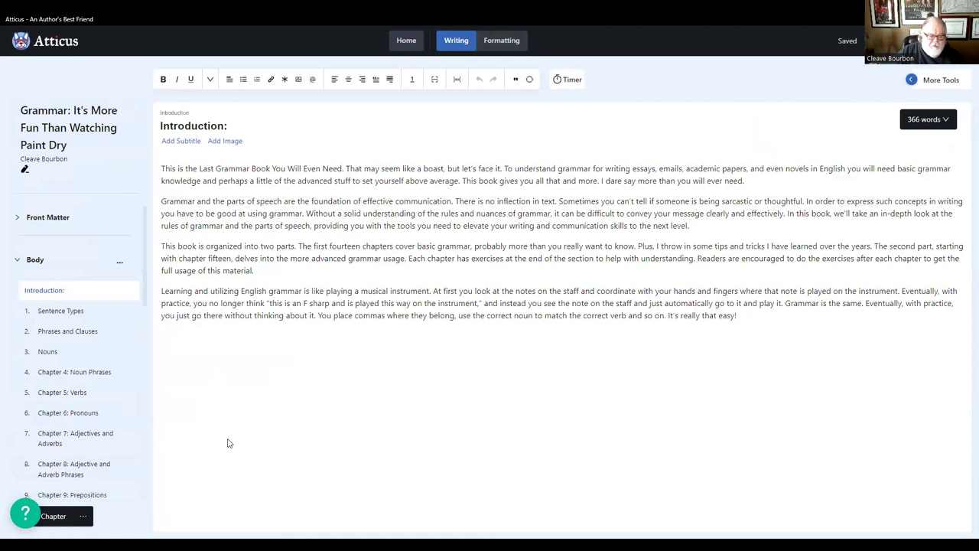
pyautogui.scroll(-10, 90, 410)
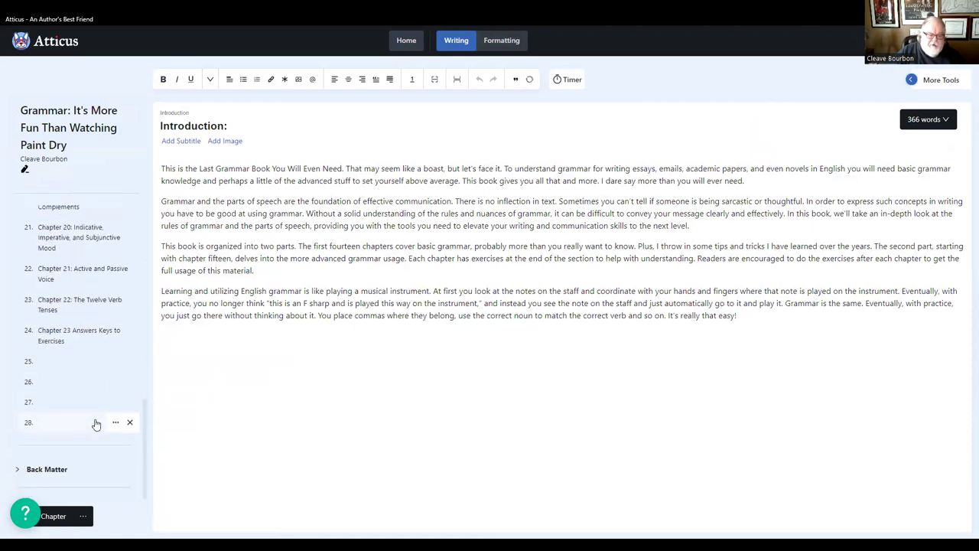
pyautogui.click(58, 469)
pyautogui.scroll(-2, 61, 459)
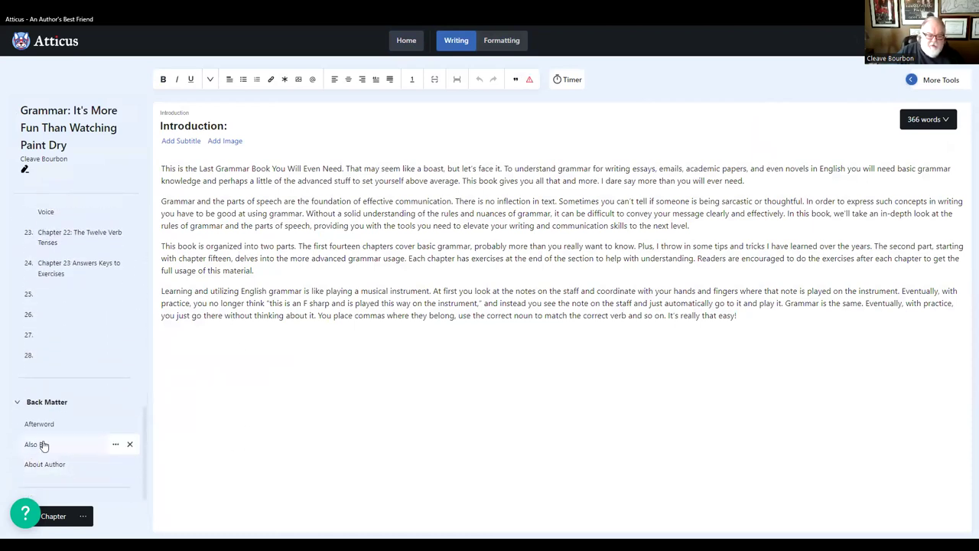
pyautogui.click(44, 445)
pyautogui.rightClick(174, 169)
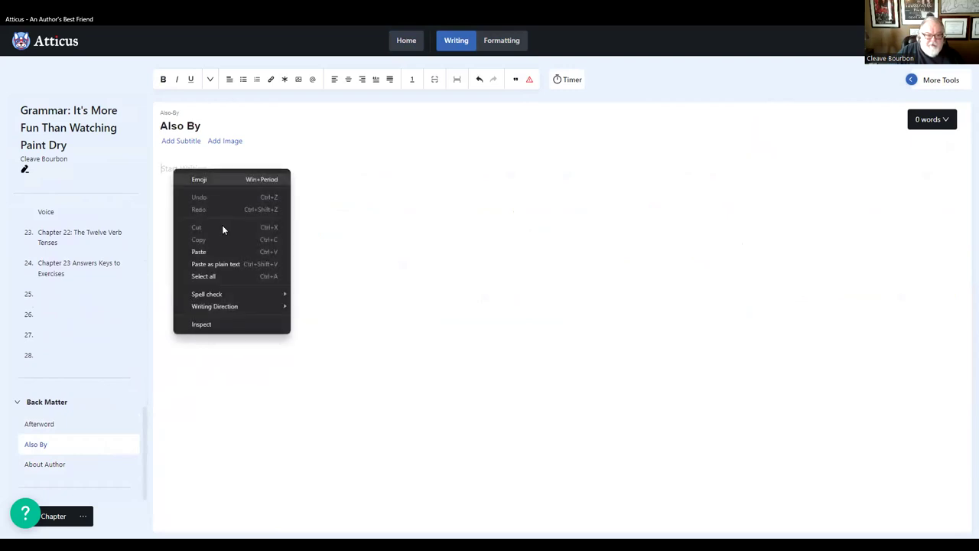
pyautogui.click(217, 251)
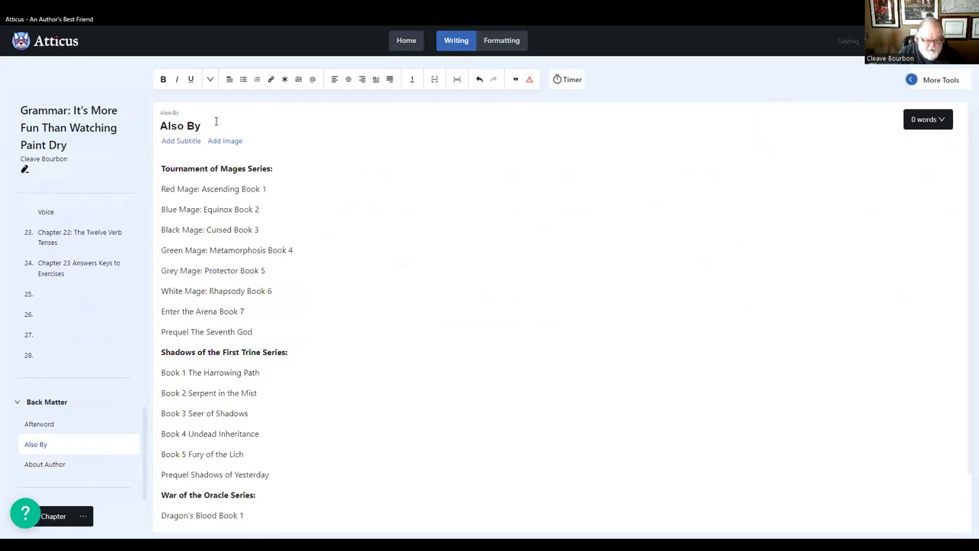
# - Add the author's name to the Also By page title and look over the pasted list
pyautogui.write('Cleave Bourbon')
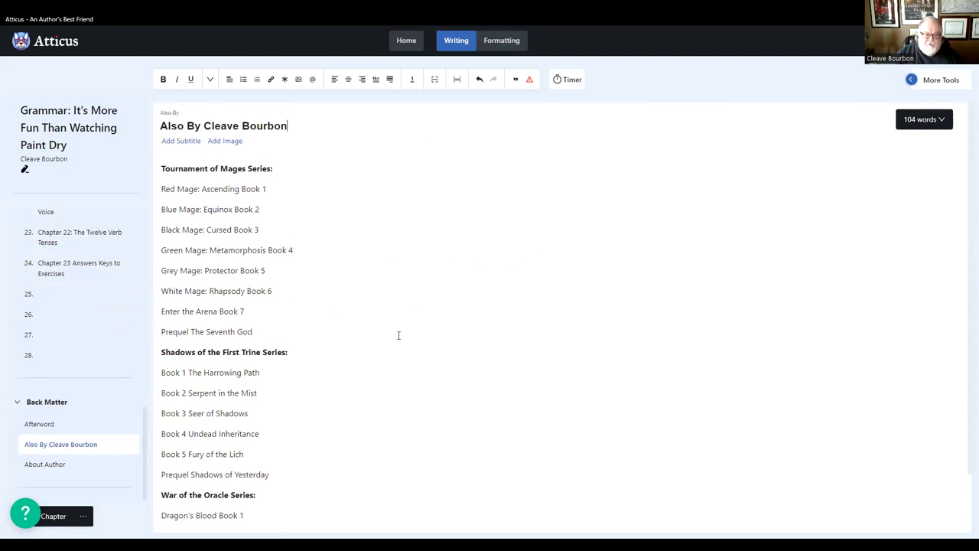
pyautogui.scroll(-1, 367, 325)
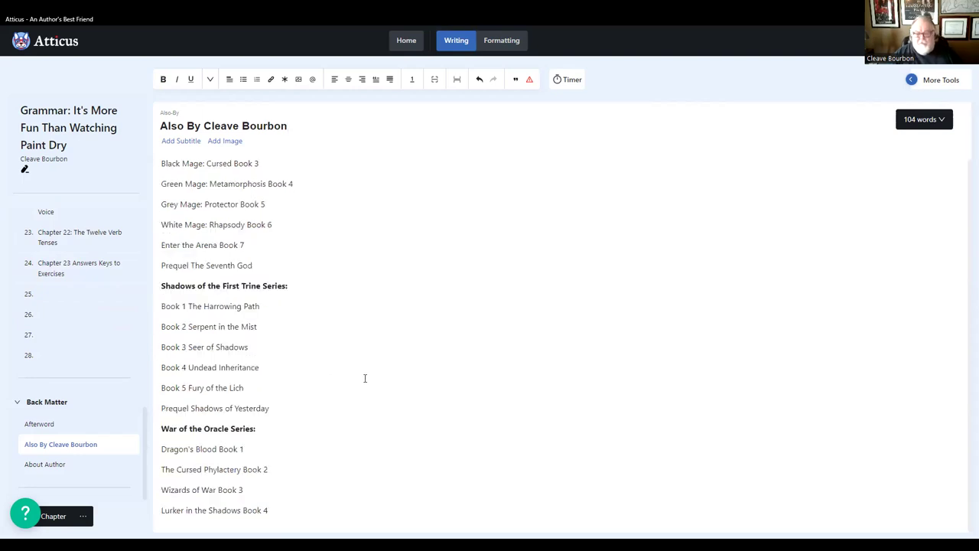
pyautogui.scroll(1, 364, 378)
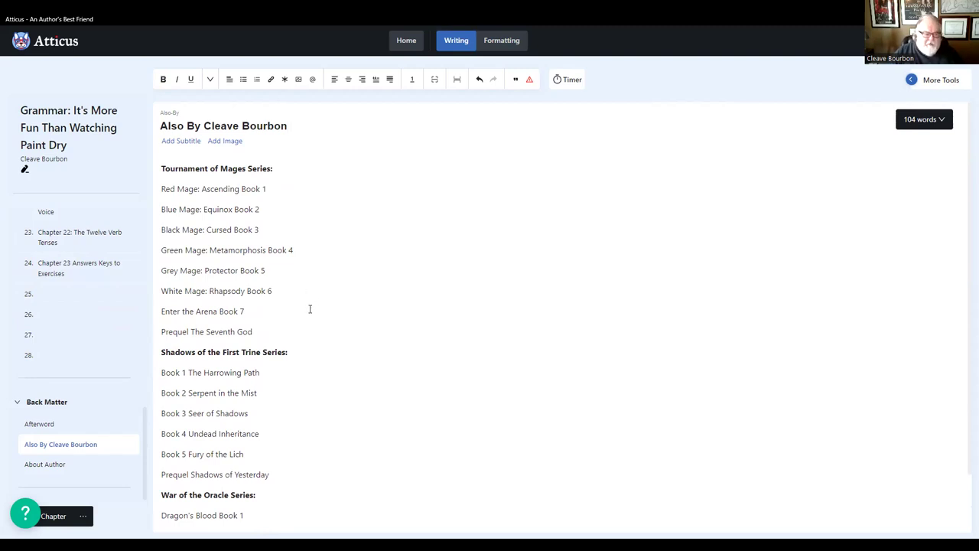
# - View the About Author and Afterword pages, expand Front Matter, and look through the book's whole page list
pyautogui.click(54, 468)
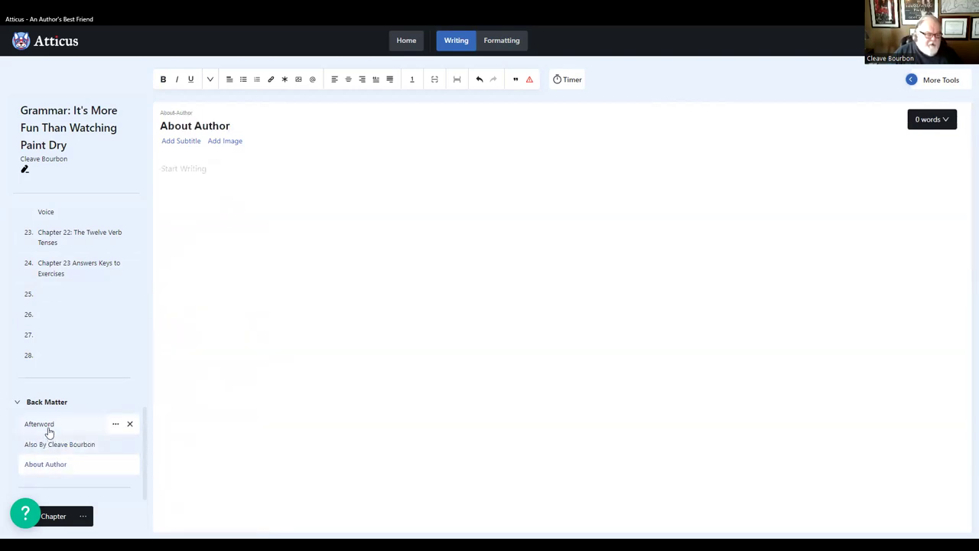
pyautogui.click(49, 431)
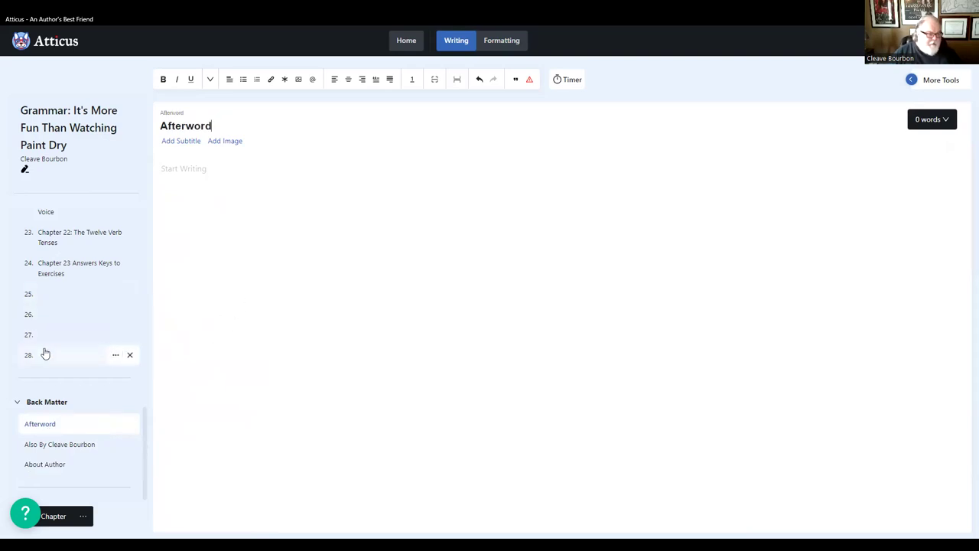
pyautogui.scroll(8, 45, 354)
pyautogui.scroll(1, 76, 349)
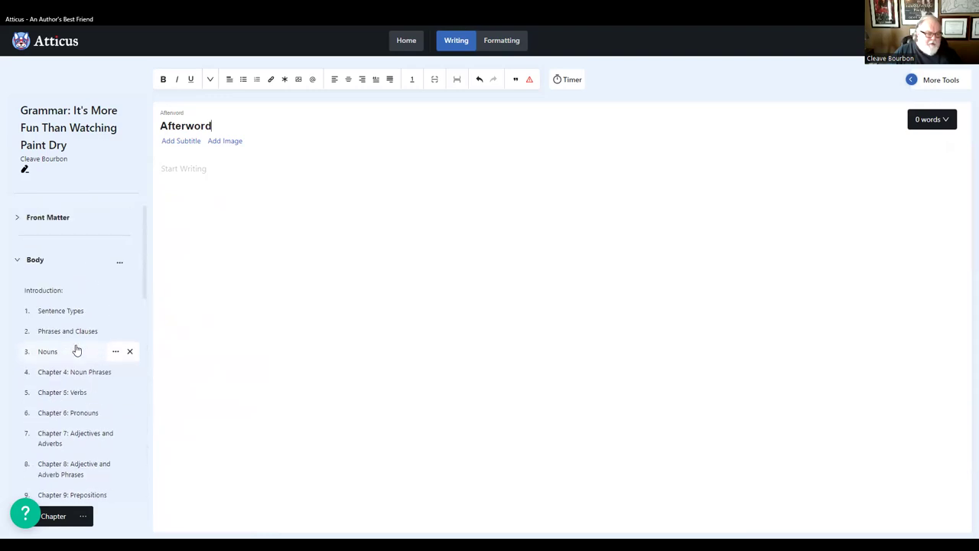
pyautogui.click(55, 219)
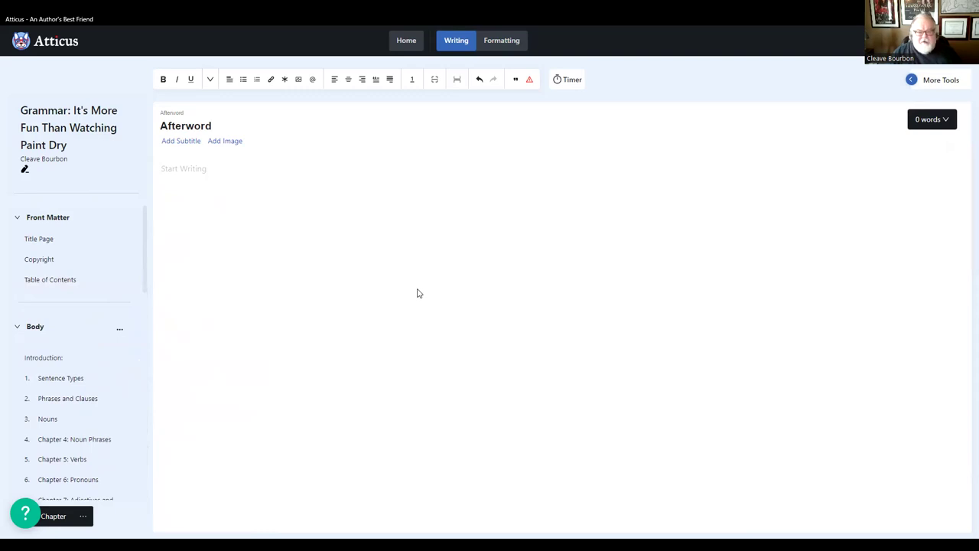
pyautogui.scroll(-10, 65, 298)
pyautogui.scroll(-1, 67, 438)
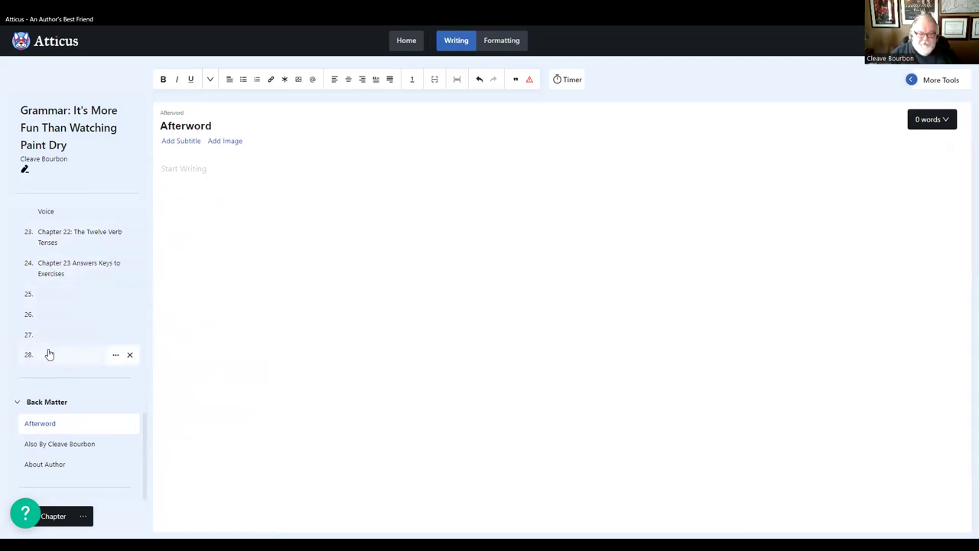
pyautogui.scroll(3, 48, 348)
pyautogui.scroll(10, 68, 385)
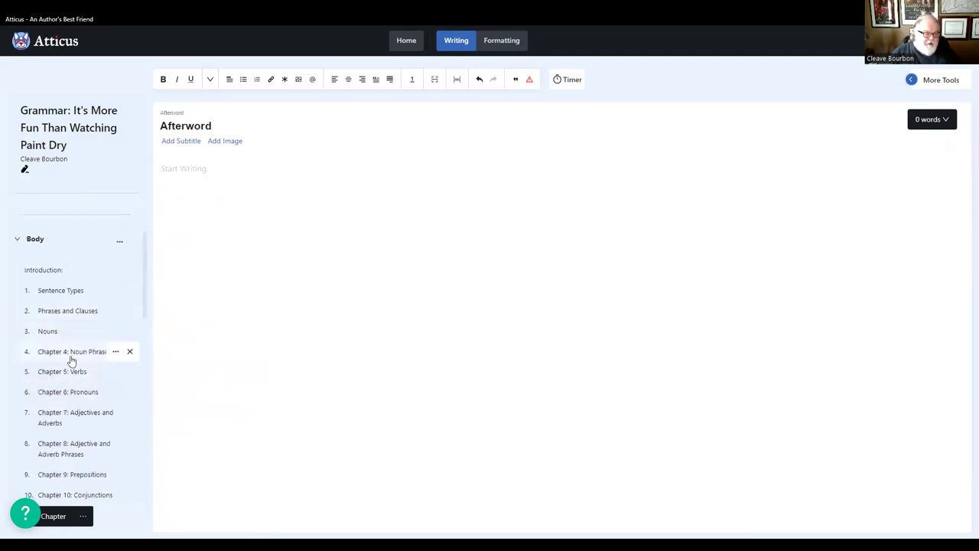
# - Examine the Nouns chapter's text and the Finch theme's heading, paragraph, notes, ebook, print and trim size settings
pyautogui.click(47, 332)
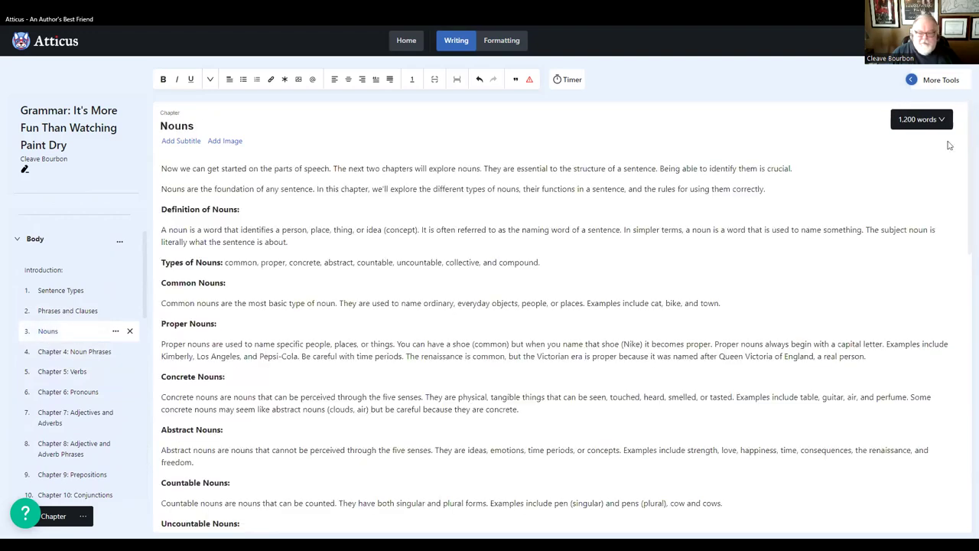
pyautogui.click(516, 45)
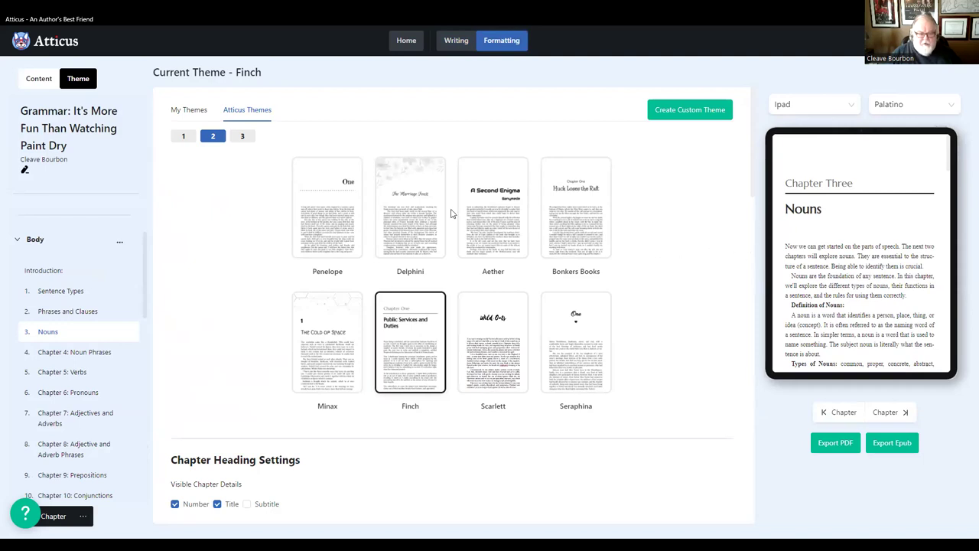
pyautogui.scroll(-5, 321, 374)
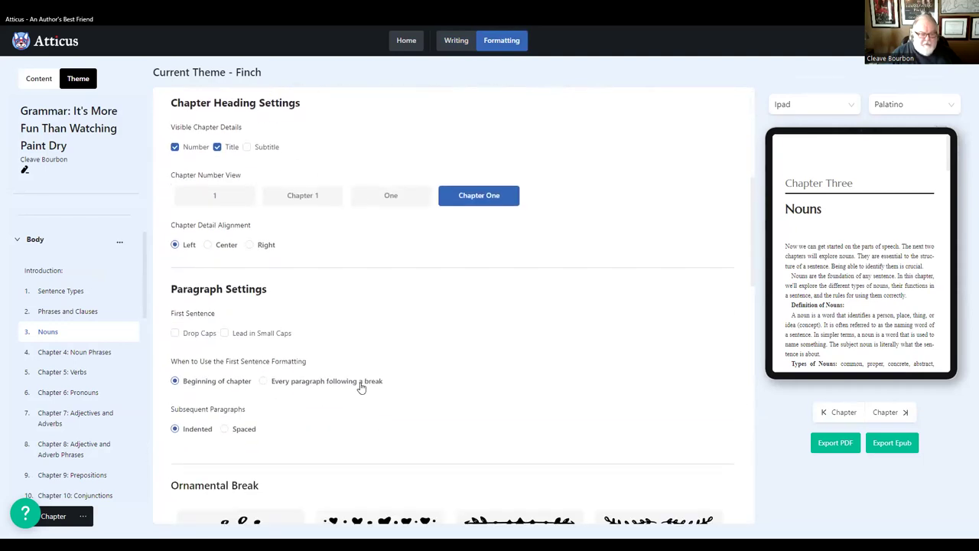
pyautogui.scroll(-6, 362, 389)
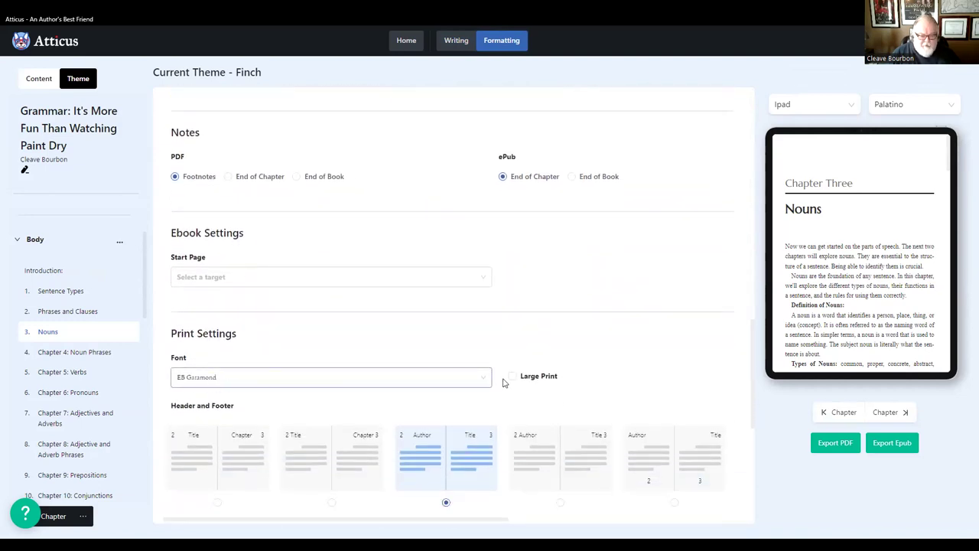
pyautogui.scroll(1, 260, 341)
pyautogui.scroll(-7, 290, 358)
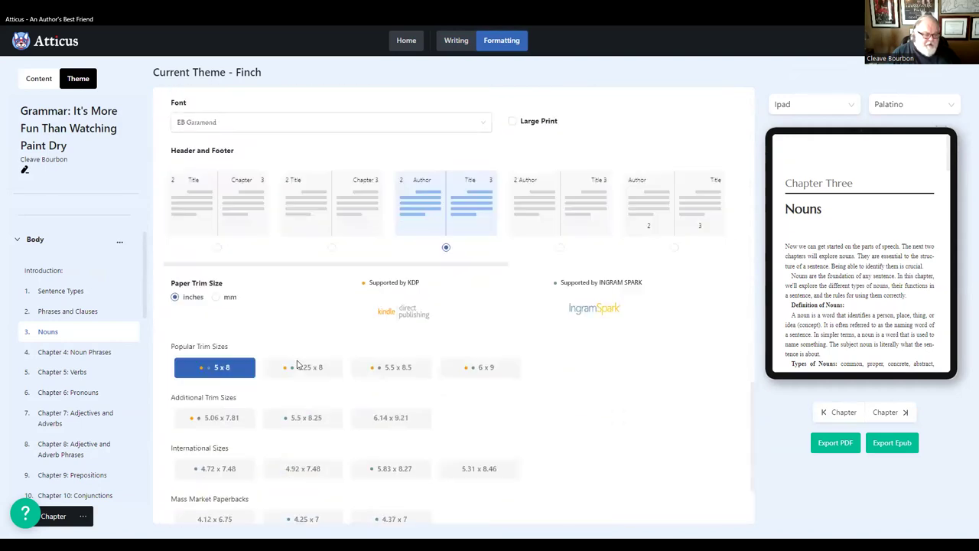
pyautogui.scroll(4, 277, 353)
pyautogui.scroll(6, 283, 355)
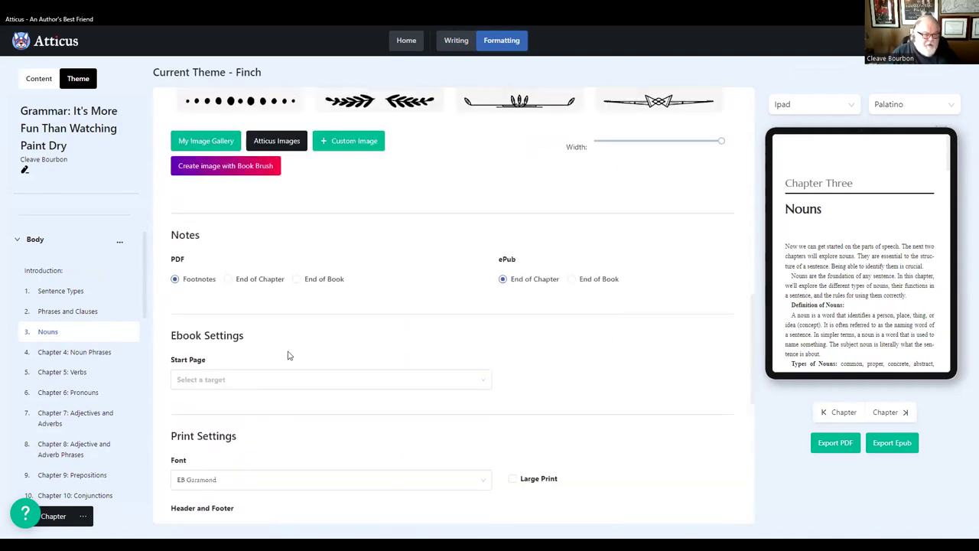
pyautogui.click(459, 41)
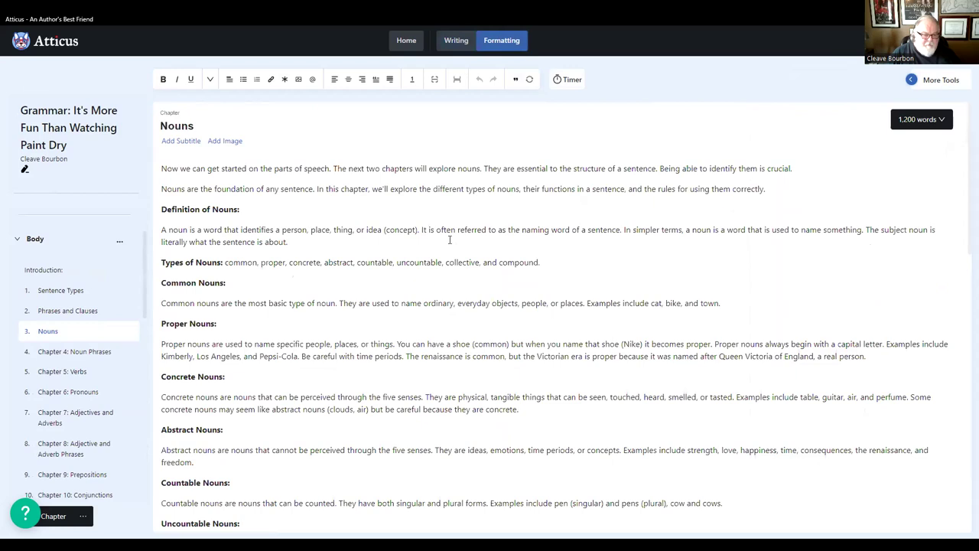
pyautogui.scroll(-5, 429, 308)
pyautogui.click(502, 42)
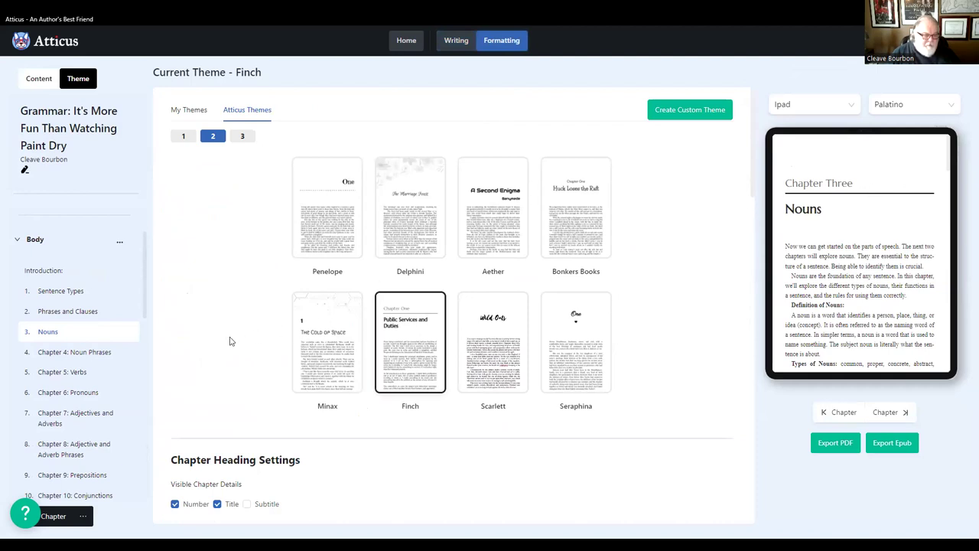
# - Try center alignment for the chapter heading details and set it back to left
pyautogui.scroll(-2, 232, 342)
pyautogui.scroll(-1, 303, 383)
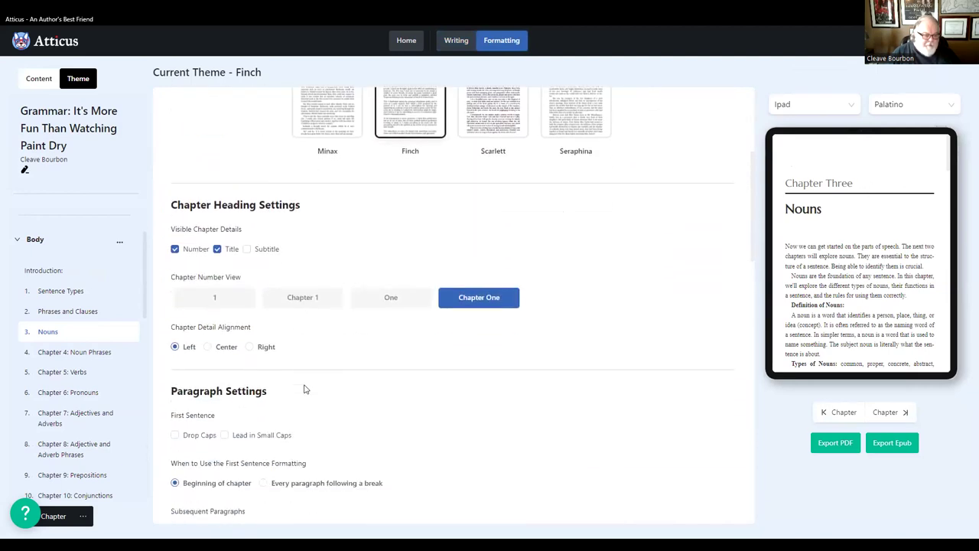
pyautogui.click(208, 348)
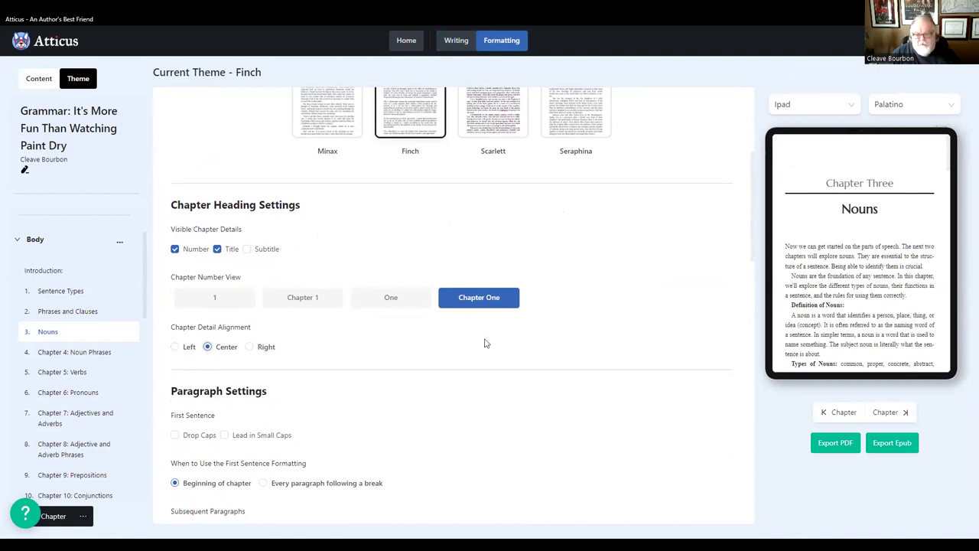
pyautogui.click(176, 348)
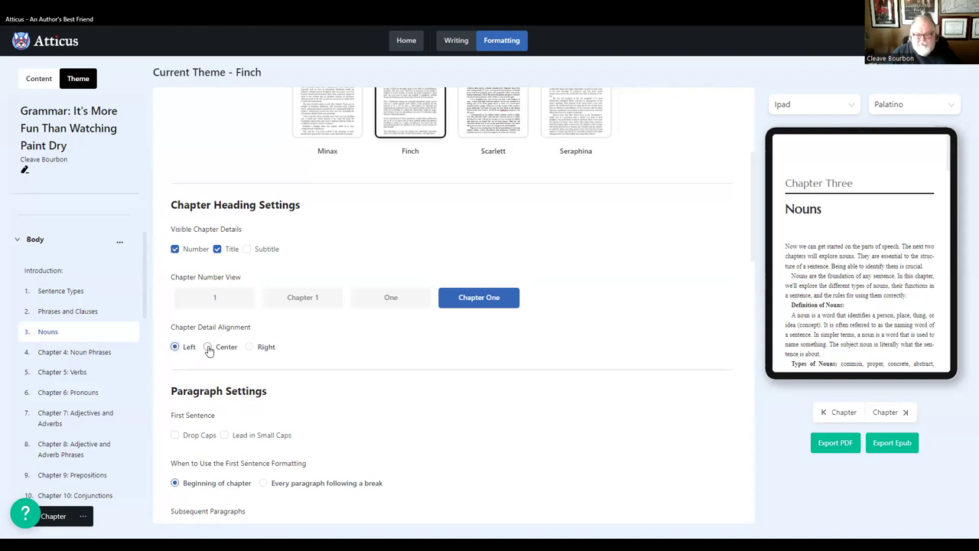
pyautogui.click(208, 348)
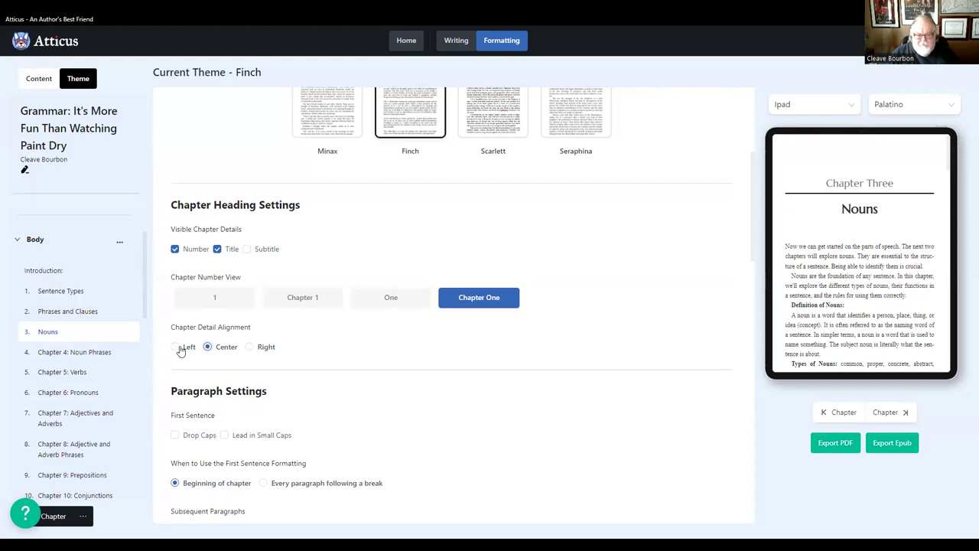
pyautogui.click(181, 350)
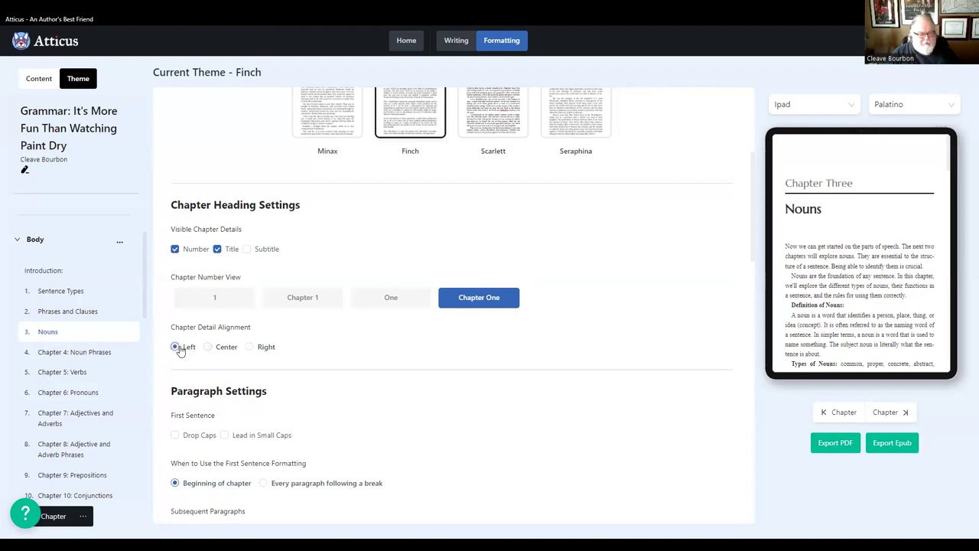
pyautogui.scroll(3, 481, 383)
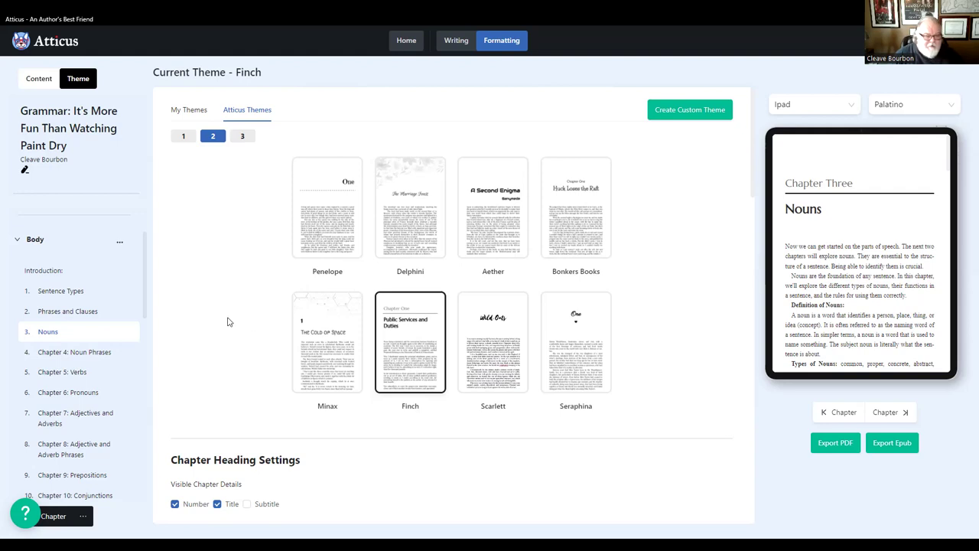
pyautogui.scroll(-2, 227, 327)
pyautogui.scroll(2, 227, 328)
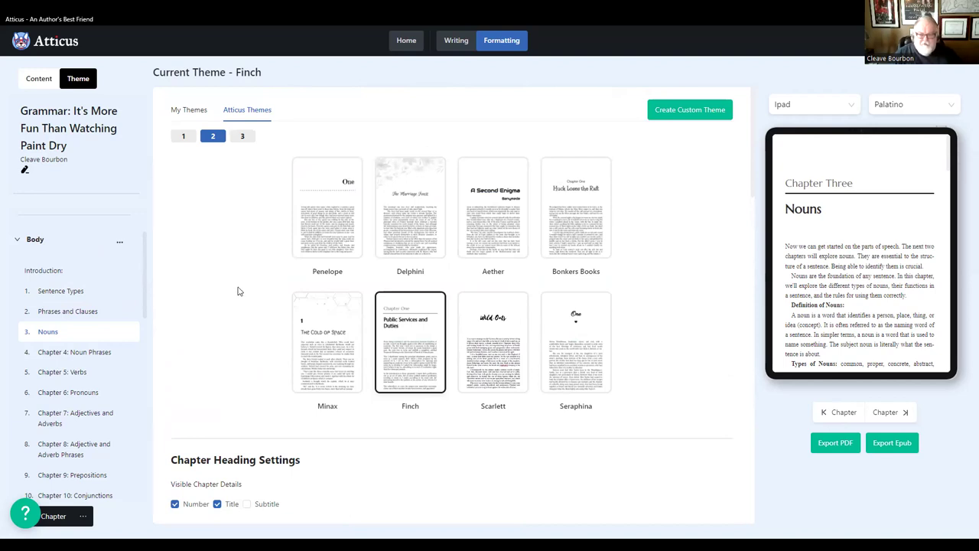
pyautogui.scroll(-3, 96, 348)
pyautogui.scroll(5, 95, 356)
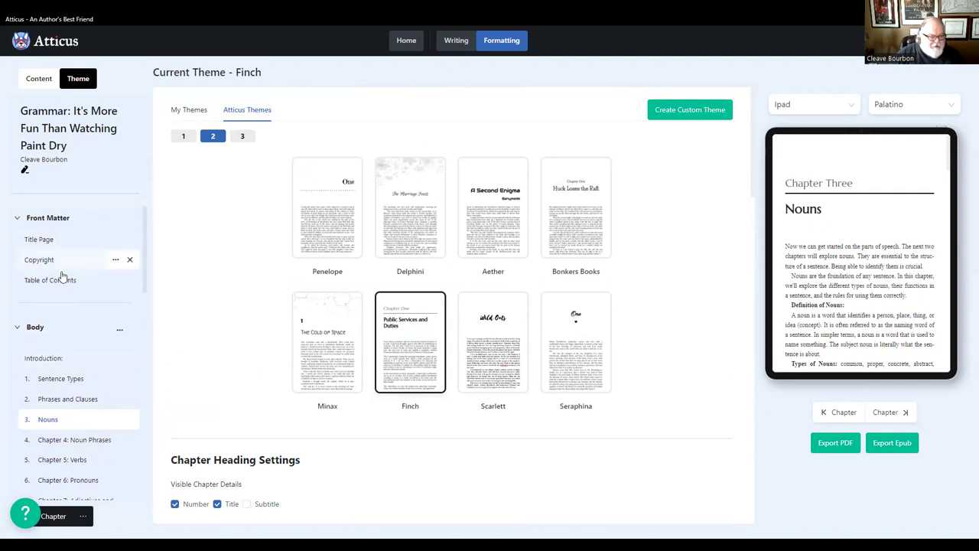
pyautogui.scroll(-3, 57, 255)
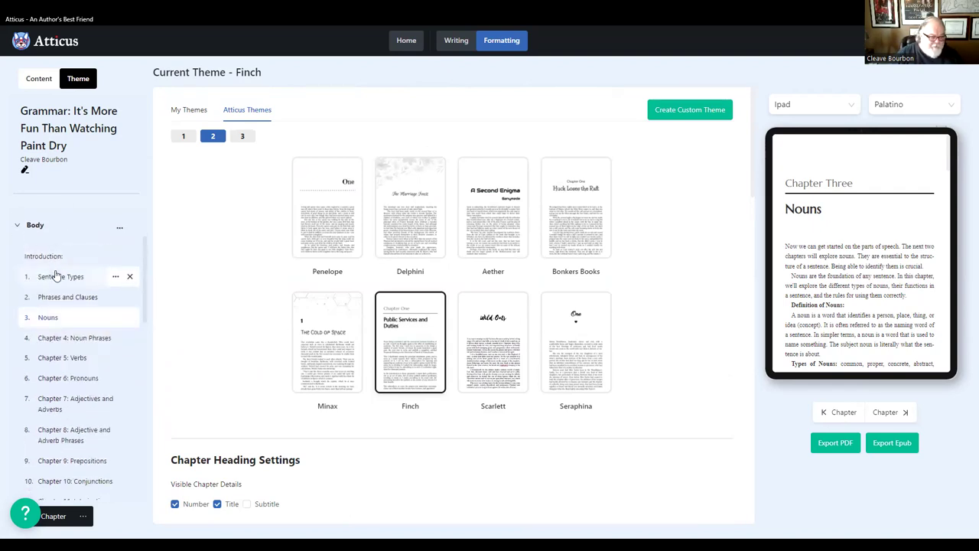
# - Preview the untitled chapter 25 near the end of the book's body and open its text for writing
pyautogui.scroll(-13, 77, 345)
pyautogui.scroll(-1, 85, 391)
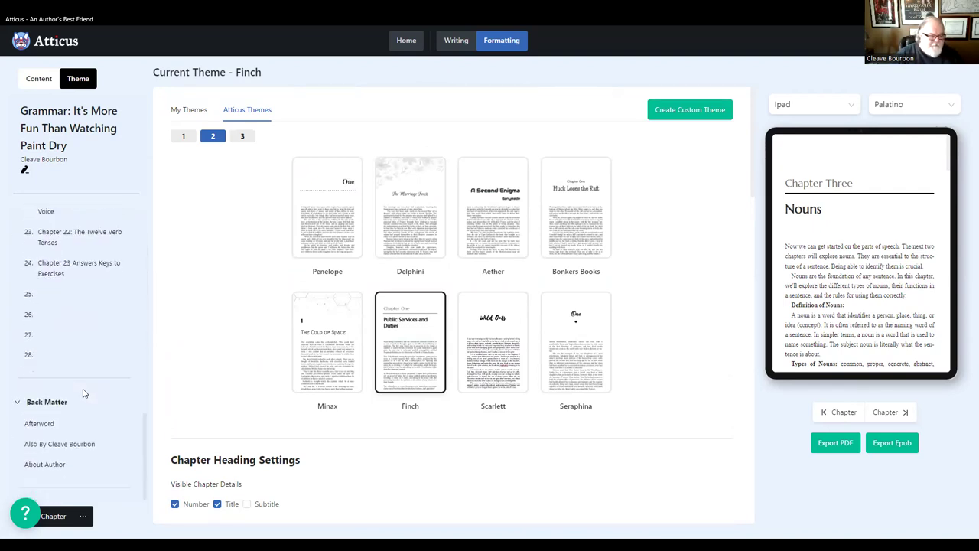
pyautogui.click(46, 300)
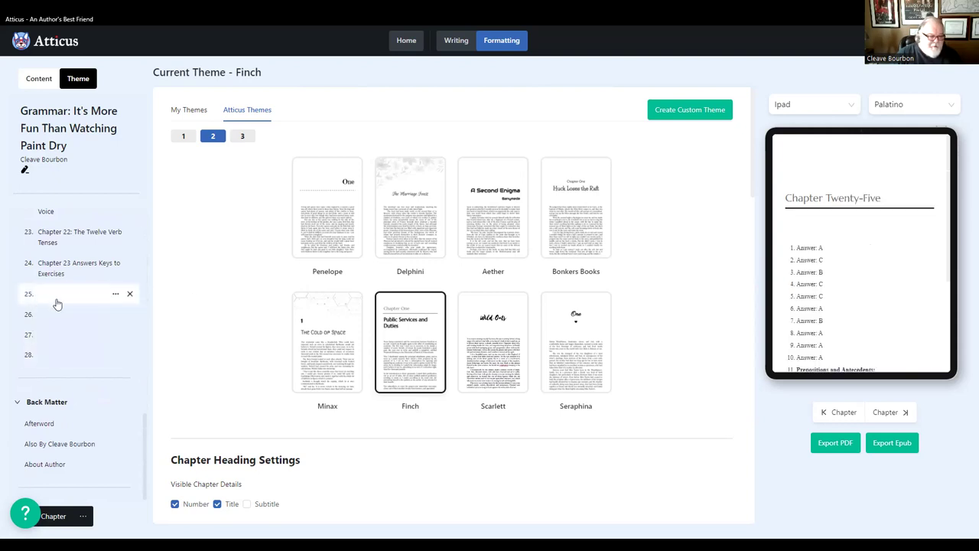
pyautogui.click(456, 41)
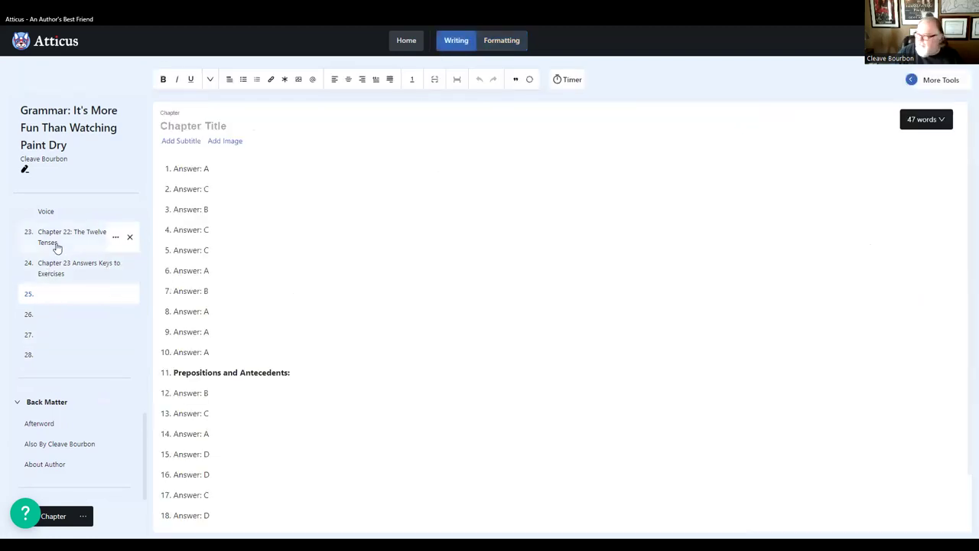
# - Look back through the earlier chapters in the book's chapter list and return to the library of all books
pyautogui.scroll(3, 67, 387)
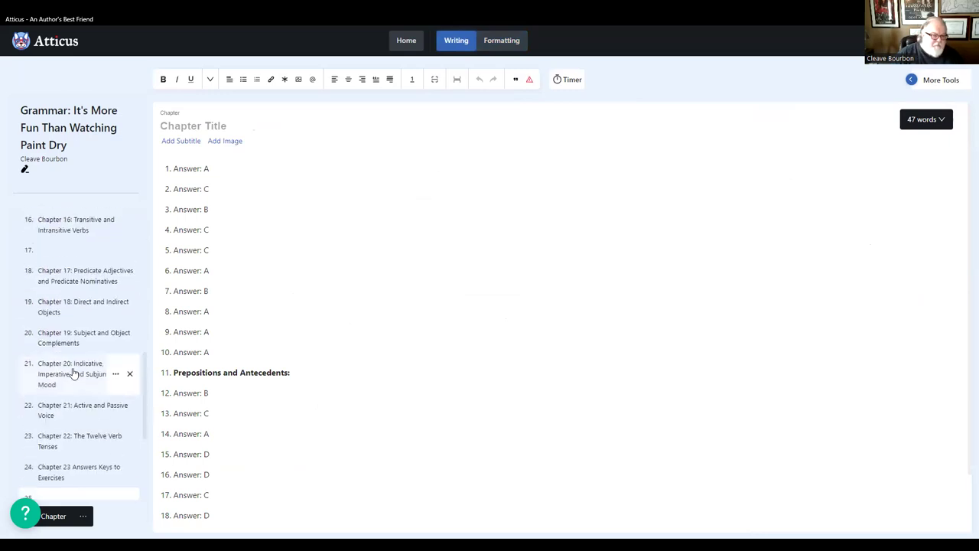
pyautogui.scroll(1, 73, 372)
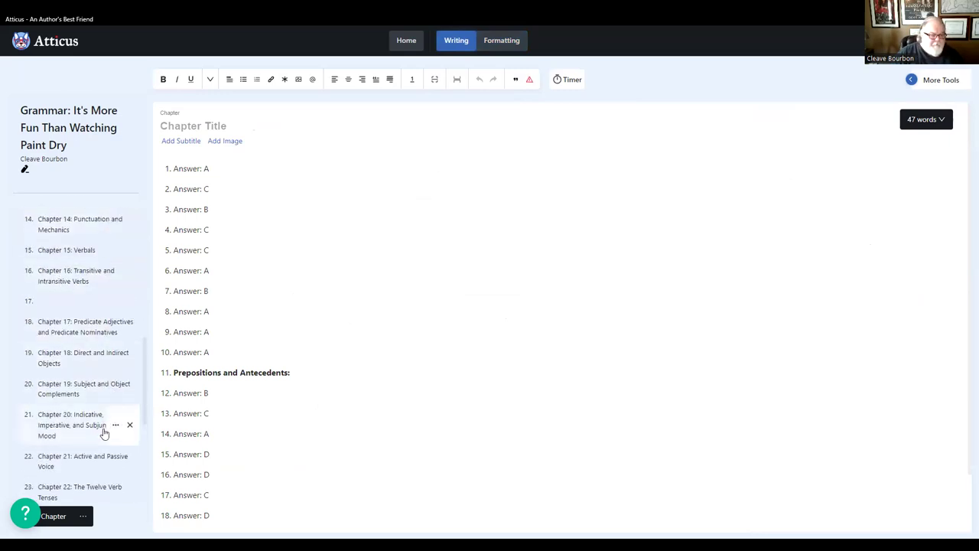
pyautogui.scroll(3, 104, 433)
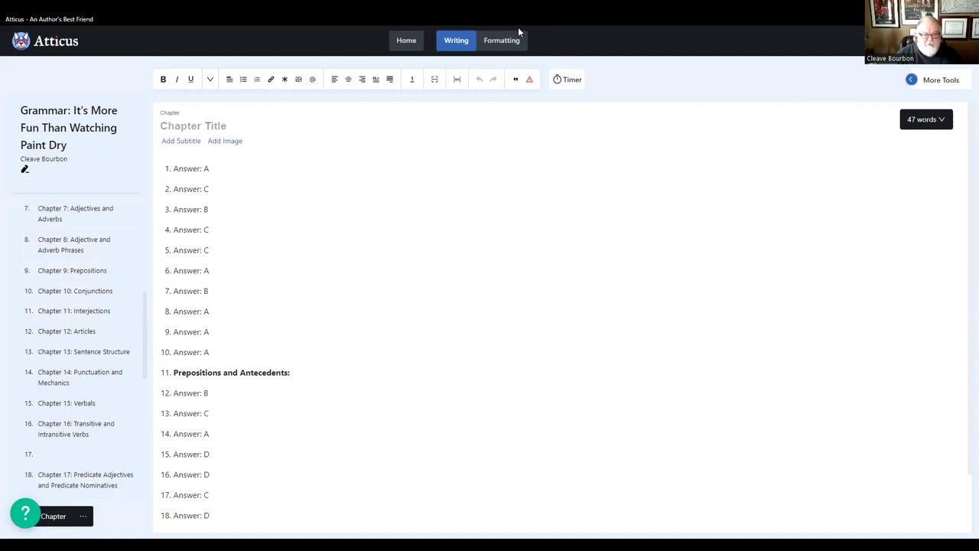
pyautogui.click(407, 41)
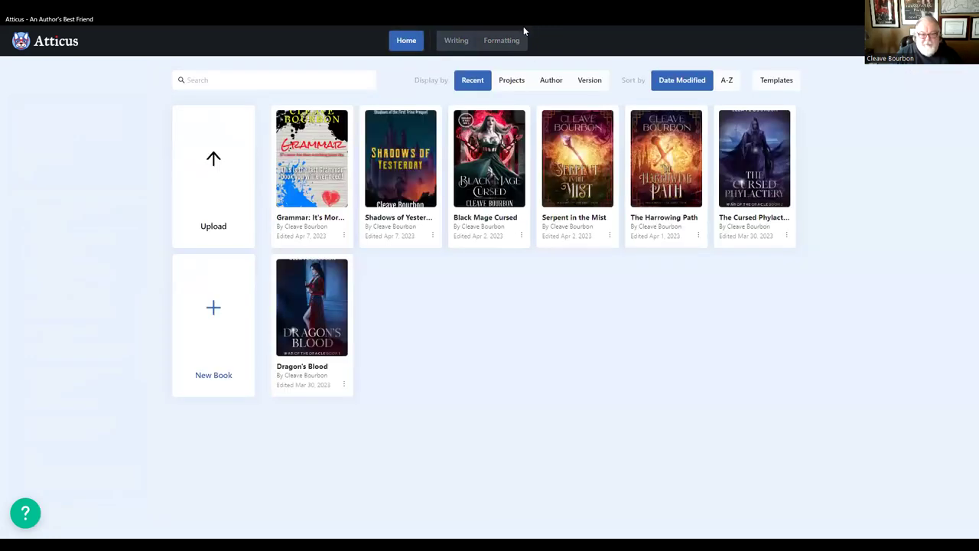